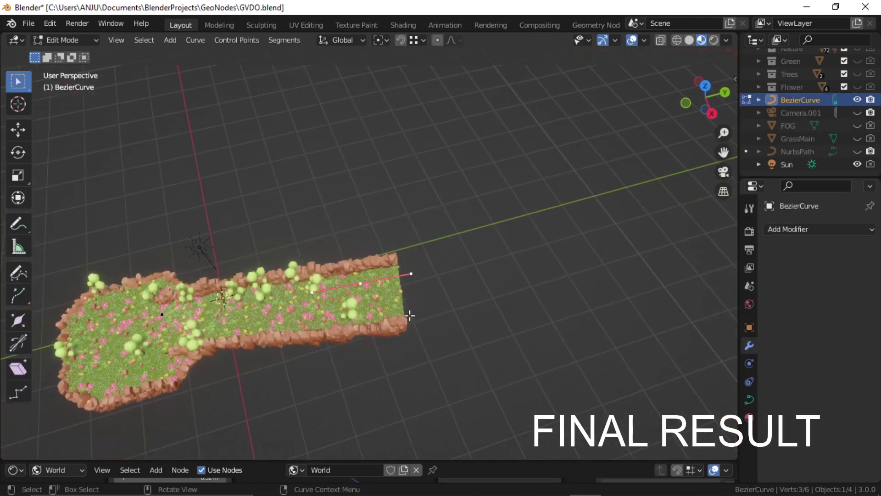
Extrude the end point of the Bezier curve about 37 m to lengthen the garden path, and lower the new end
{"action": "key", "text": "e"}
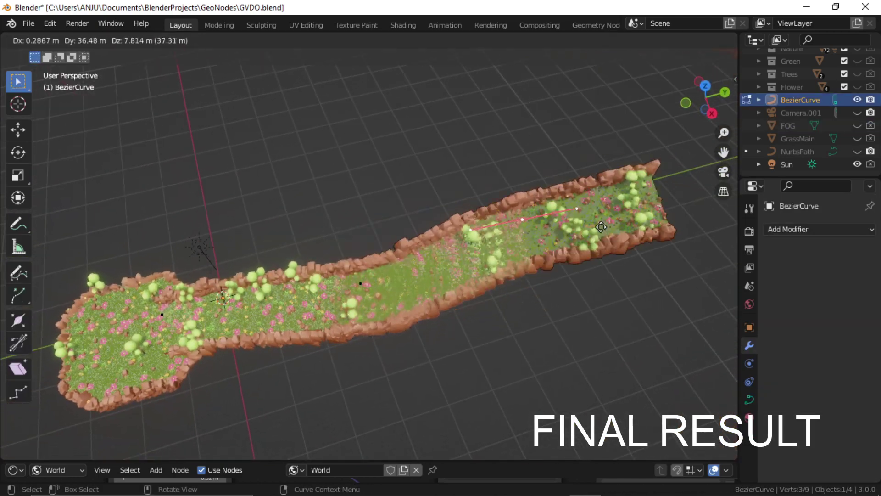
{"action": "left_click", "coordinate": [606, 218]}
{"action": "middle_click_drag", "start_coordinate": [448, 309], "coordinate": [452, 270]}
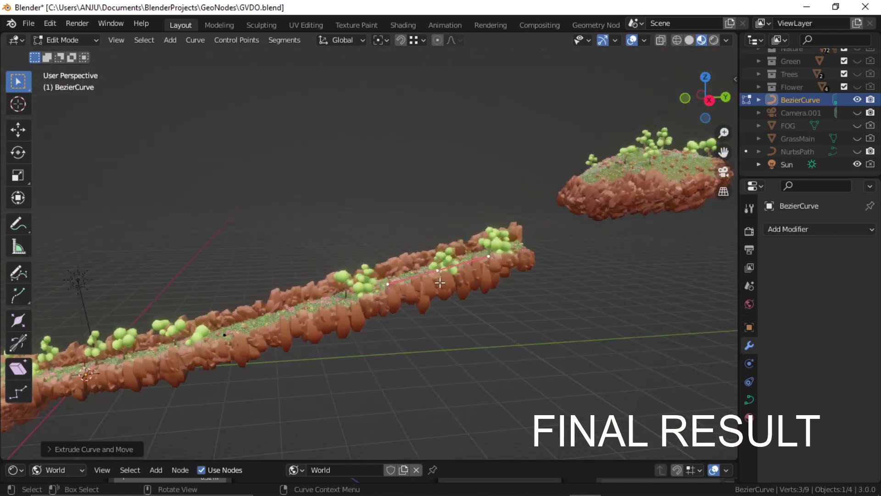
{"action": "key", "text": "g"}
{"action": "left_click", "coordinate": [475, 339]}
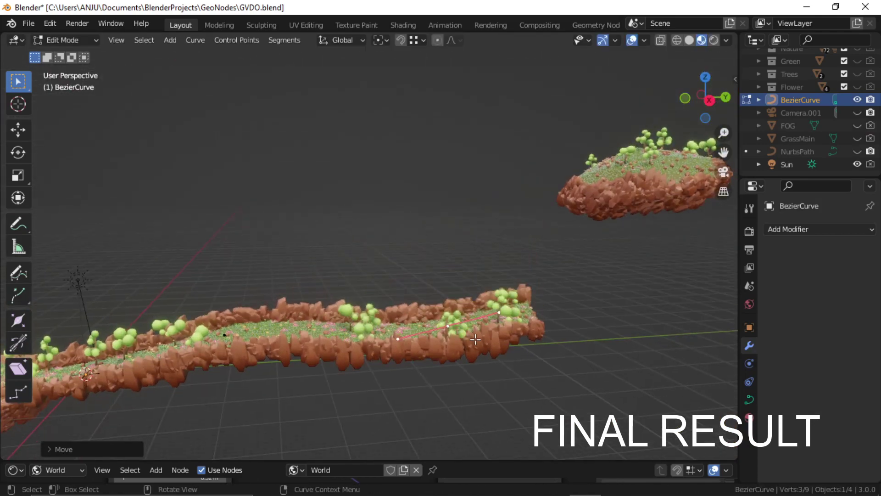
Tilt the path at the selected end point of the curve and extrude the curve by one more segment
{"action": "key", "text": "ctrl+t"}
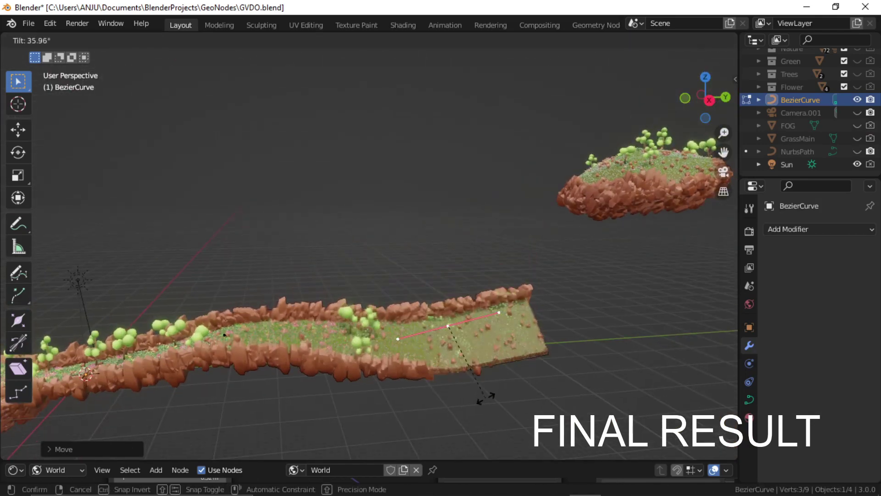
{"action": "left_click", "coordinate": [486, 367]}
{"action": "middle_click_drag", "start_coordinate": [486, 367], "coordinate": [444, 372]}
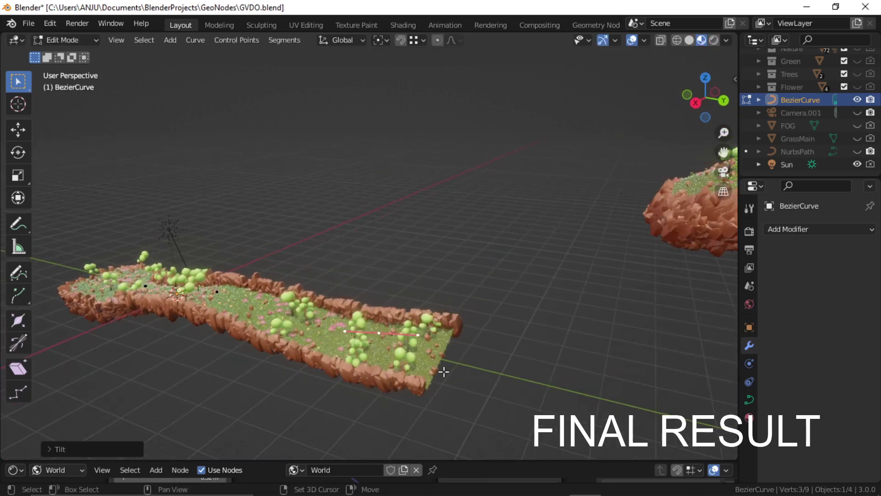
{"action": "key", "text": "e"}
{"action": "left_click", "coordinate": [670, 323]}
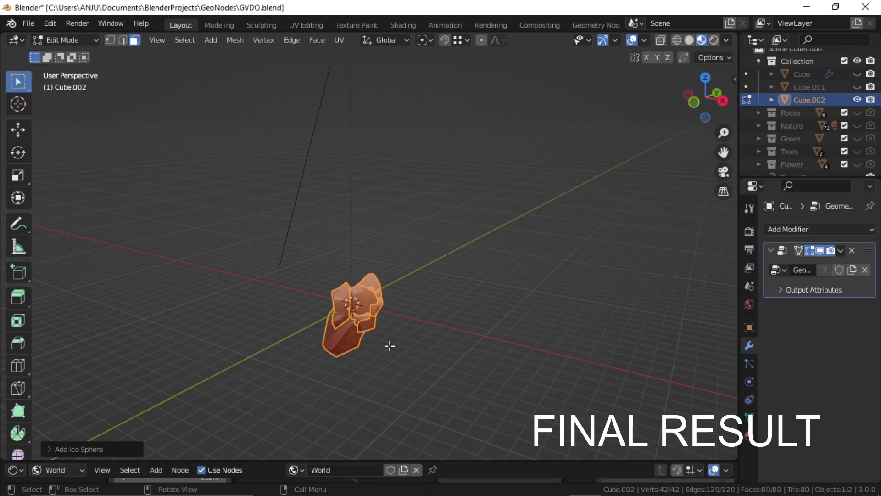
Scale up the ico sphere of the rock island uniformly until it becomes a large grass-topped boulder
{"action": "key", "text": "s"}
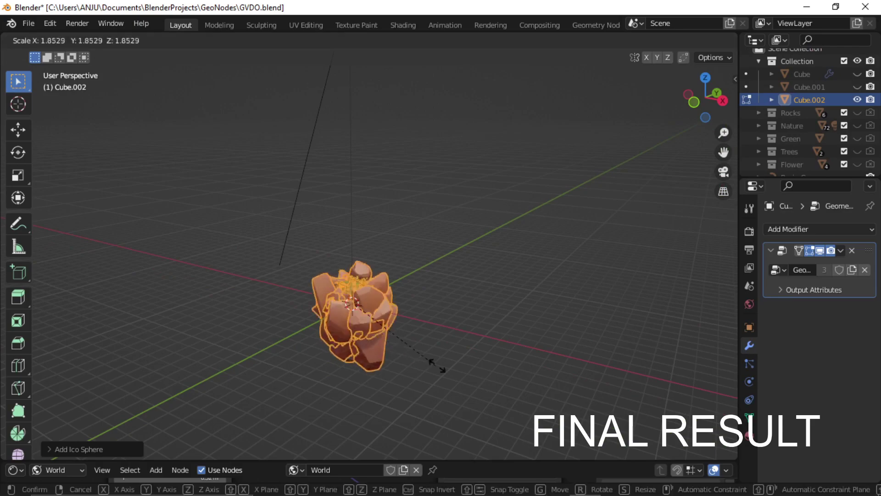
{"action": "left_click", "coordinate": [403, 73]}
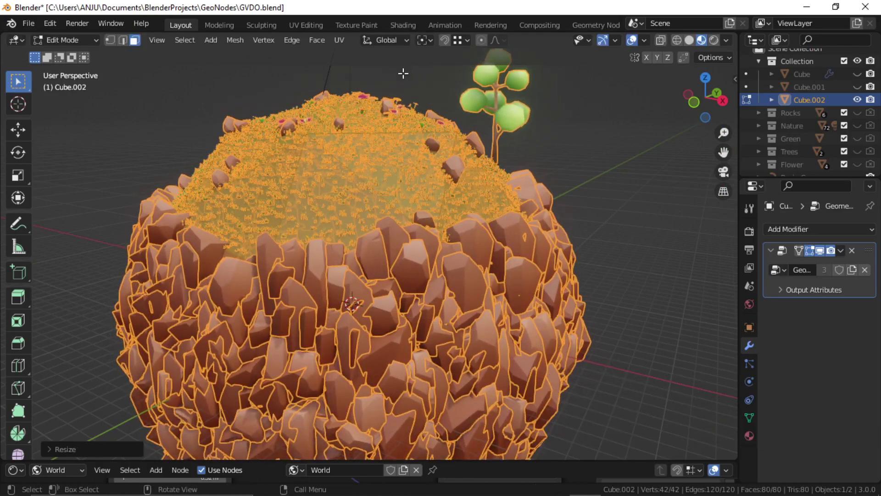
{"action": "scroll", "coordinate": [415, 189], "scroll_direction": "down", "scroll_amount": 2}
{"action": "key", "text": "Tab"}
{"action": "left_click", "coordinate": [526, 276]}
{"action": "mouse_move", "coordinate": [342, 256]}
{"action": "middle_mouse_down"}
{"action": "mouse_move", "coordinate": [502, 266]}
{"action": "mouse_move", "coordinate": [326, 267]}
{"action": "mouse_move", "coordinate": [345, 253]}
{"action": "middle_mouse_up"}
Flatten the island mesh along the Z axis and widen it in the XY plane
{"action": "key", "text": "Tab"}
{"action": "key", "text": "s"}
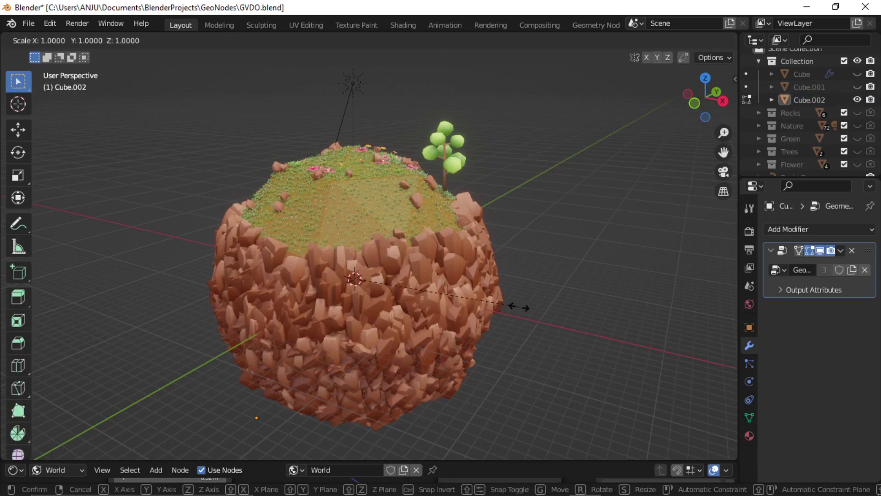
{"action": "key", "text": "z"}
{"action": "left_click", "coordinate": [399, 296]}
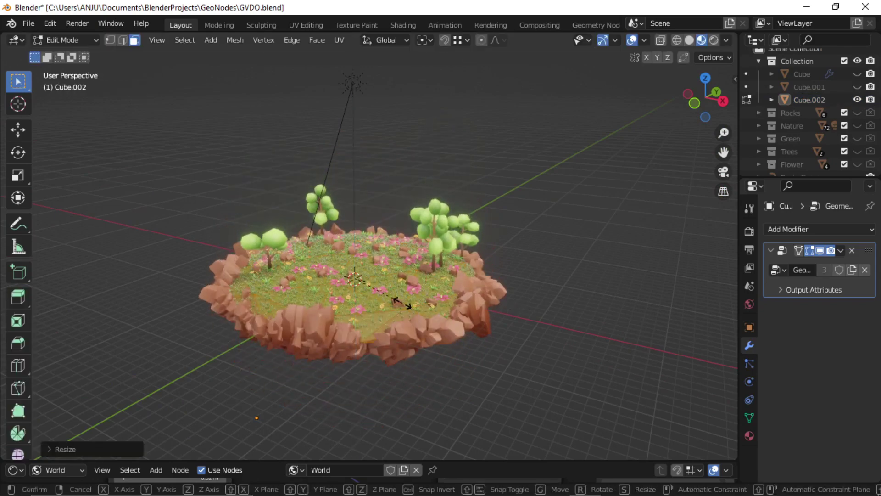
{"action": "key", "text": "s"}
{"action": "key", "text": "shift+z"}
{"action": "left_click", "coordinate": [433, 307]}
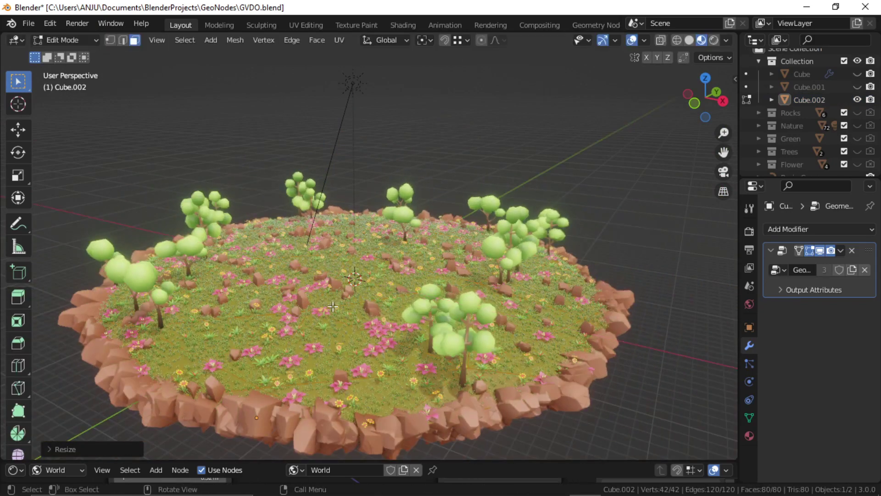
Select a group of faces on the island's top and extrude them upward about 11 m as a plateau
{"action": "middle_click_drag", "start_coordinate": [549, 383], "coordinate": [558, 356], "text": "shift"}
{"action": "left_click", "coordinate": [612, 375]}
{"action": "left_click_drag", "start_coordinate": [309, 248], "coordinate": [382, 313]}
{"action": "key", "text": "e"}
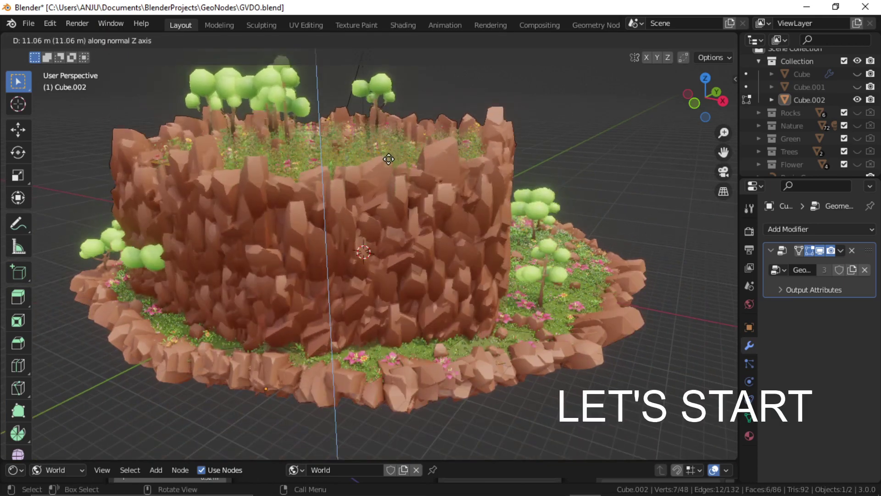
{"action": "left_click", "coordinate": [389, 159]}
{"action": "middle_click_drag", "start_coordinate": [372, 222], "coordinate": [338, 317], "text": "shift"}
Select a smaller group of faces on top of the plateau and extrude them upward as a second tier
{"action": "key", "text": "alt+a"}
{"action": "left_click_drag", "start_coordinate": [390, 221], "coordinate": [342, 257]}
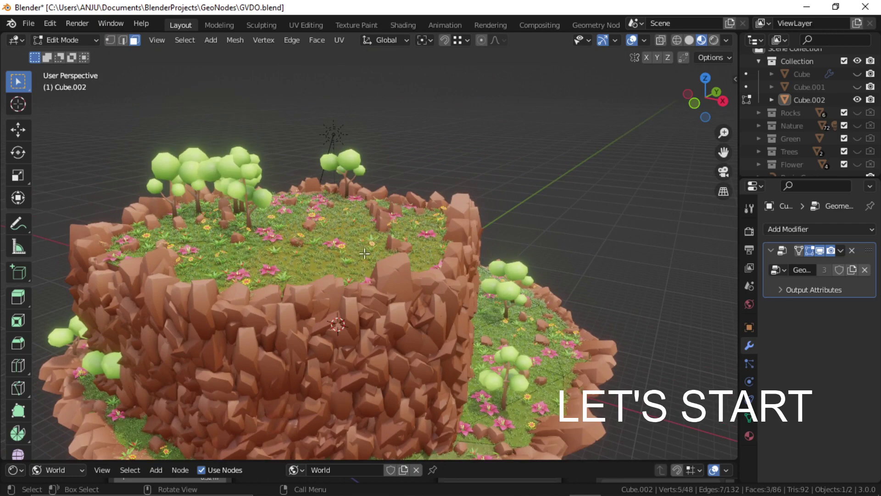
{"action": "key", "text": "e"}
{"action": "left_click", "coordinate": [381, 115]}
{"action": "scroll", "coordinate": [464, 225], "scroll_direction": "down", "scroll_amount": 4}
{"action": "middle_click_drag", "start_coordinate": [406, 258], "coordinate": [496, 268]}
Select two adjacent faces on top of the second tier and extrude them upward as a third tier
{"action": "left_click", "coordinate": [388, 164]}
{"action": "left_click", "coordinate": [375, 180], "text": "shift"}
{"action": "key", "text": "e"}
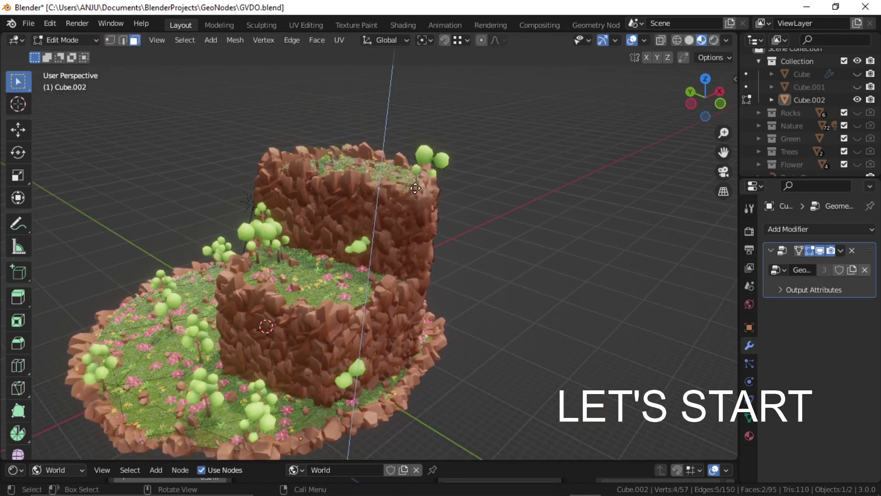
{"action": "left_click", "coordinate": [415, 118]}
{"action": "scroll", "coordinate": [415, 118], "scroll_direction": "up", "scroll_amount": 2}
{"action": "middle_click_drag", "start_coordinate": [415, 118], "coordinate": [466, 279], "text": "shift"}
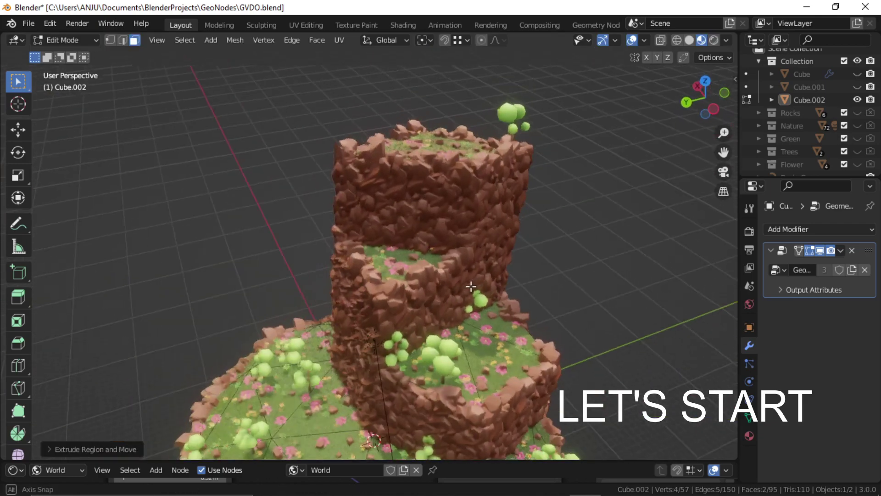
Extrude a single top face of the third tier upward about 9 m
{"action": "left_click", "coordinate": [401, 148]}
{"action": "key", "text": "e"}
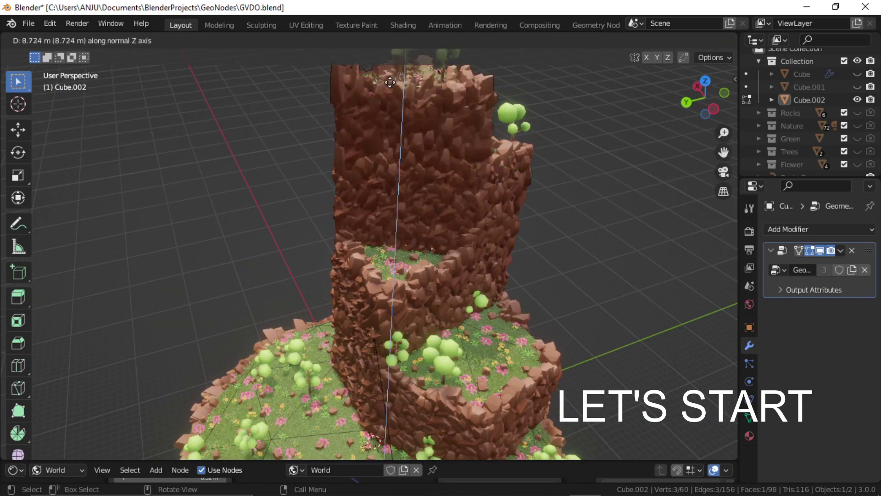
{"action": "left_click", "coordinate": [398, 78]}
{"action": "middle_click_drag", "start_coordinate": [396, 142], "coordinate": [415, 232], "text": "shift"}
Extrude the raised top face sideways along the Y axis to form a long overhang
{"action": "key", "text": "e"}
{"action": "key", "text": "y"}
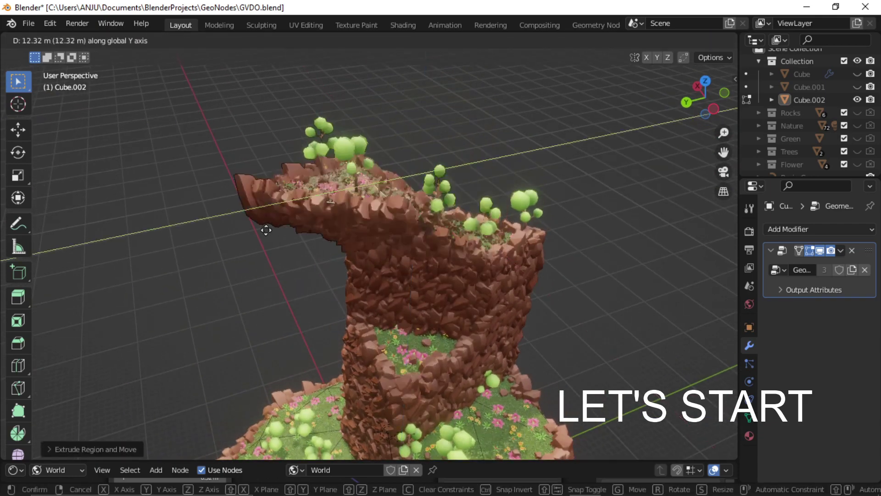
{"action": "left_click", "coordinate": [55, 226]}
{"action": "middle_click_drag", "start_coordinate": [317, 257], "coordinate": [368, 191]}
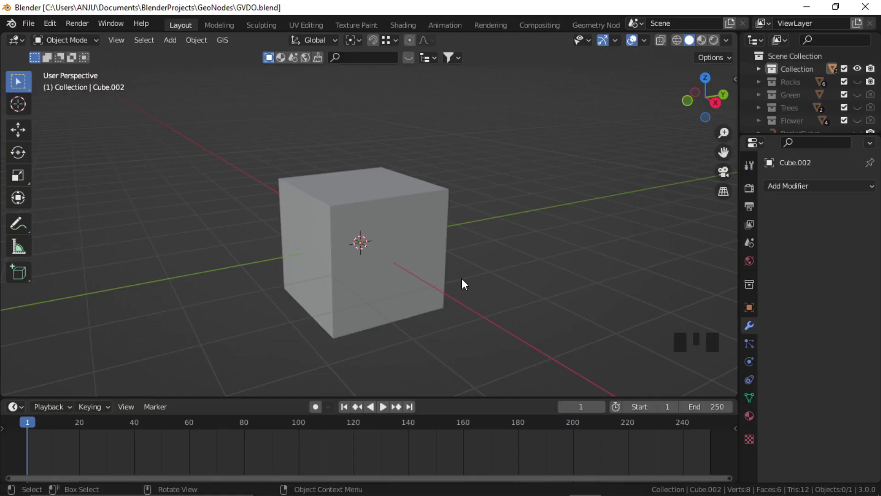
With the cube selected, replace the timeline with an enlarged Geometry Node Editor and create a new geometry node tree
{"action": "middle_click_drag", "start_coordinate": [401, 274], "coordinate": [394, 238], "text": "shift"}
{"action": "left_click", "coordinate": [395, 239]}
{"action": "middle_click_drag", "start_coordinate": [241, 392], "coordinate": [242, 393], "text": "shift"}
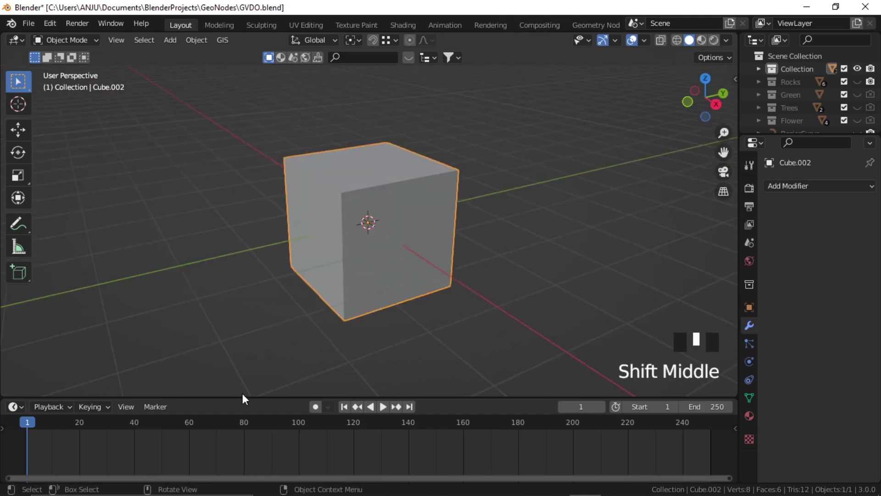
{"action": "left_click", "coordinate": [15, 407]}
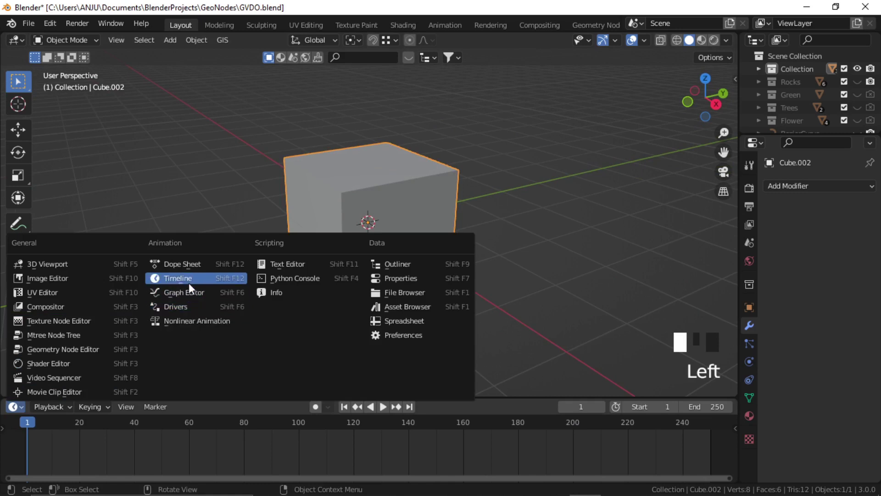
{"action": "left_click", "coordinate": [71, 351]}
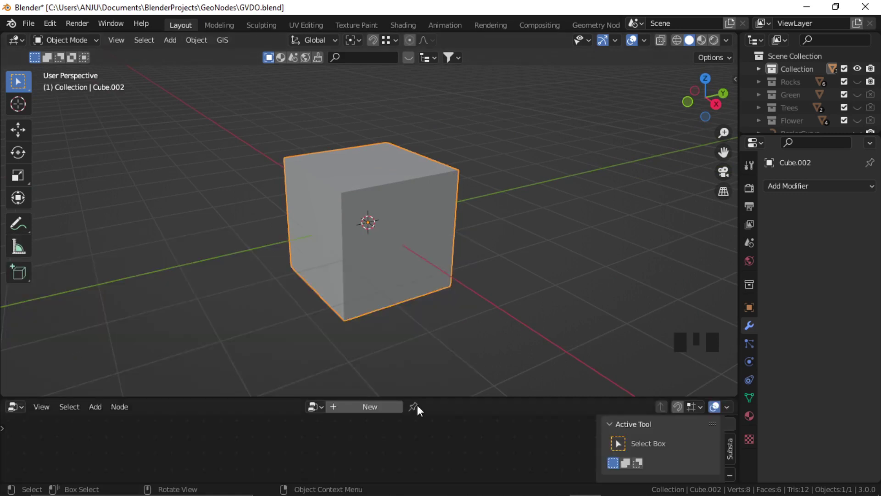
{"action": "left_click_drag", "start_coordinate": [417, 399], "coordinate": [403, 341]}
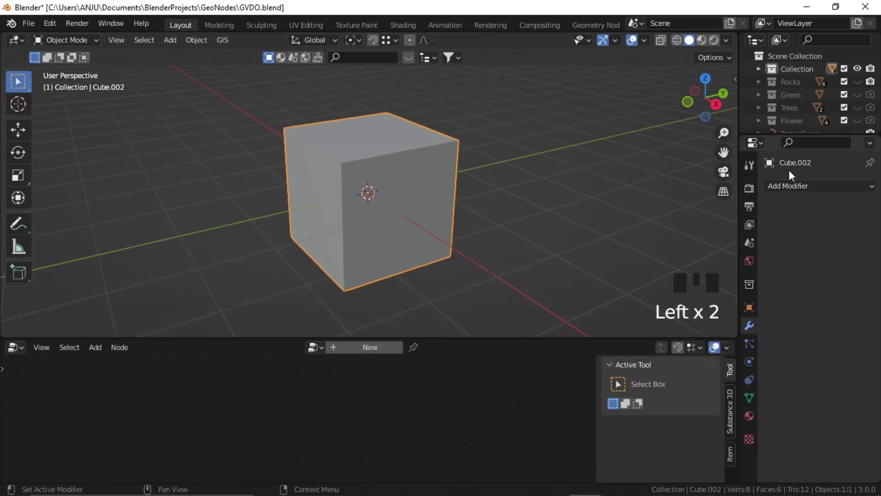
{"action": "left_click", "coordinate": [361, 347]}
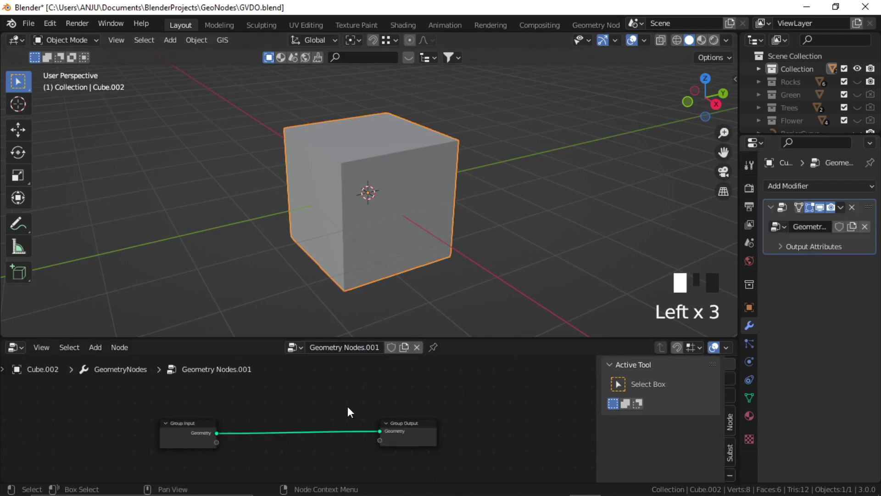
Add a Distribute Points on Faces node below the link between Group Input and Group Output
{"action": "middle_click_drag", "start_coordinate": [348, 406], "coordinate": [286, 435]}
{"action": "scroll", "coordinate": [392, 400], "scroll_direction": "up", "scroll_amount": 4}
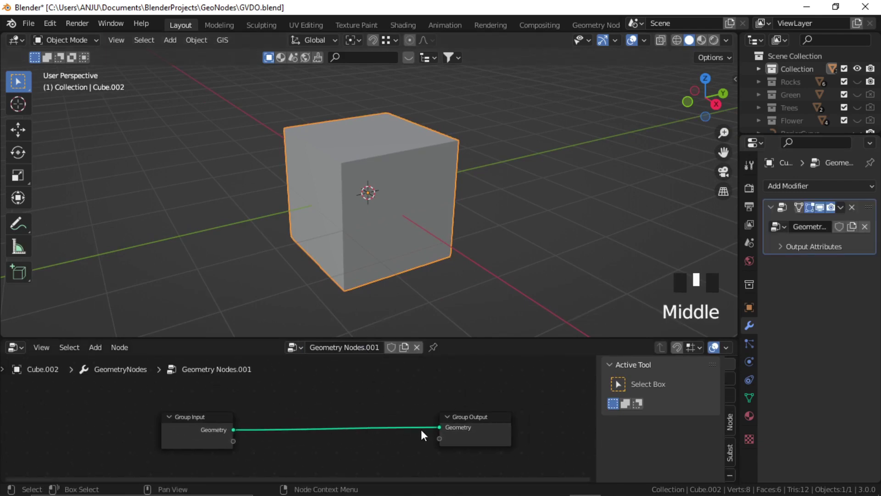
{"action": "scroll", "coordinate": [372, 406], "scroll_direction": "up", "scroll_amount": 1}
{"action": "left_click", "coordinate": [369, 395]}
{"action": "key", "text": "shift+a"}
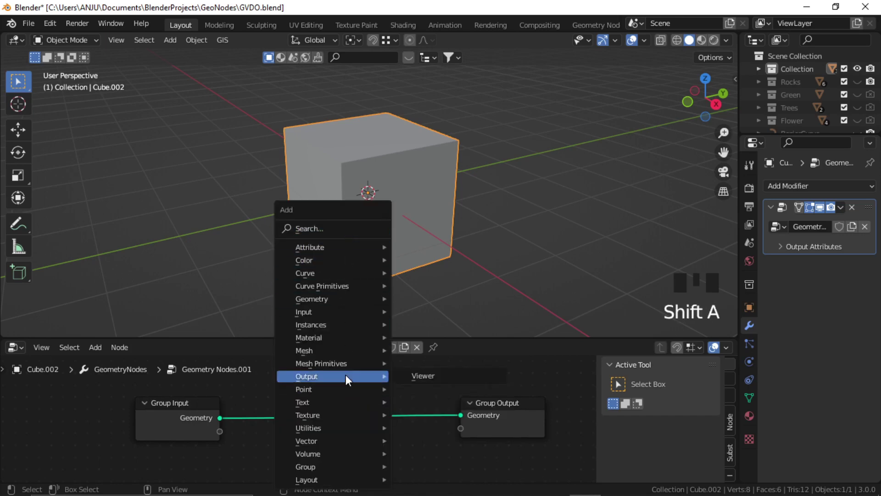
{"action": "mouse_move", "coordinate": [346, 386]}
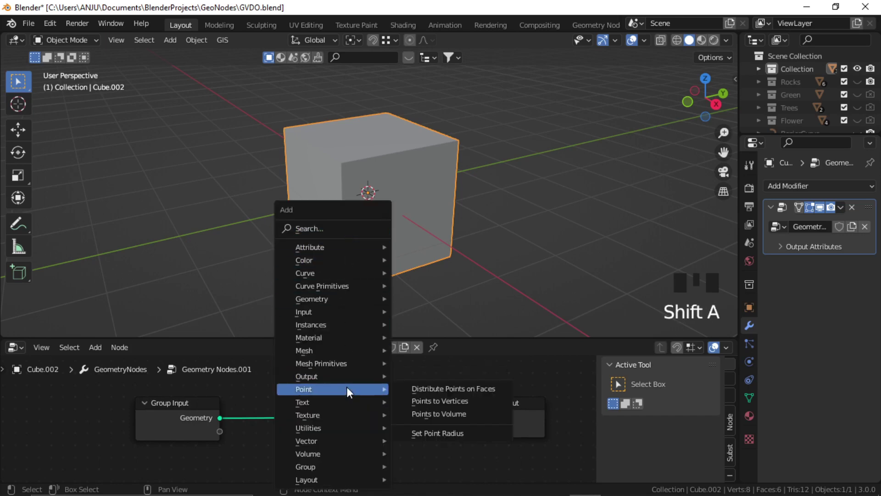
{"action": "left_click", "coordinate": [457, 390]}
{"action": "left_click", "coordinate": [328, 423]}
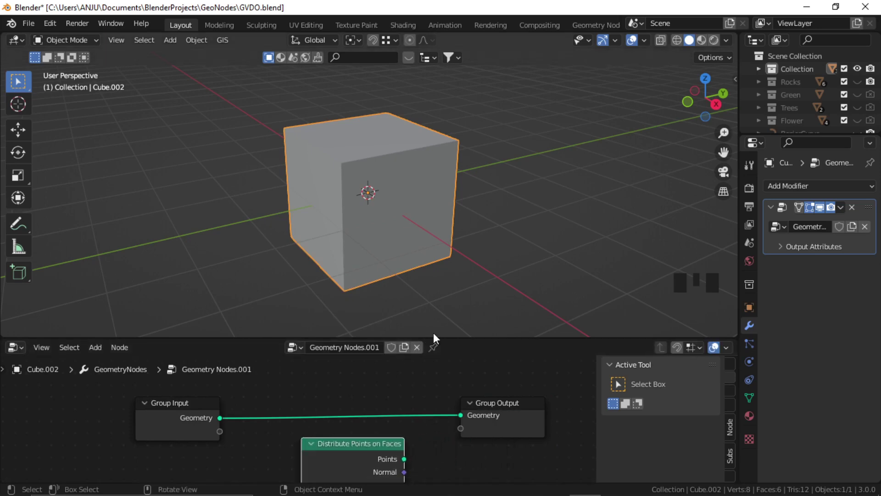
Connect Group Input's geometry to the Distribute Points on Faces mesh input, and its points to Group Output
{"action": "left_click_drag", "start_coordinate": [433, 337], "coordinate": [432, 191]}
{"action": "scroll", "coordinate": [380, 307], "scroll_direction": "down", "scroll_amount": 3}
{"action": "middle_click_drag", "start_coordinate": [381, 306], "coordinate": [366, 331]}
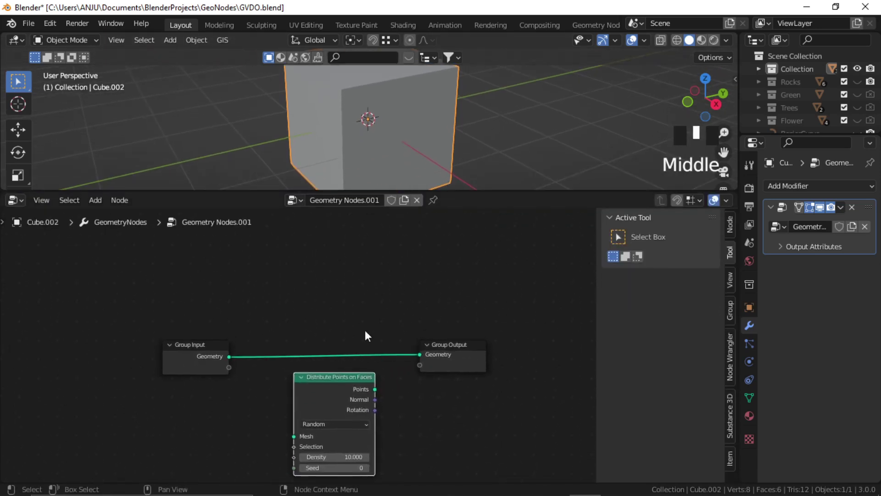
{"action": "left_click_drag", "start_coordinate": [229, 356], "coordinate": [294, 436]}
{"action": "left_click_drag", "start_coordinate": [375, 389], "coordinate": [419, 351]}
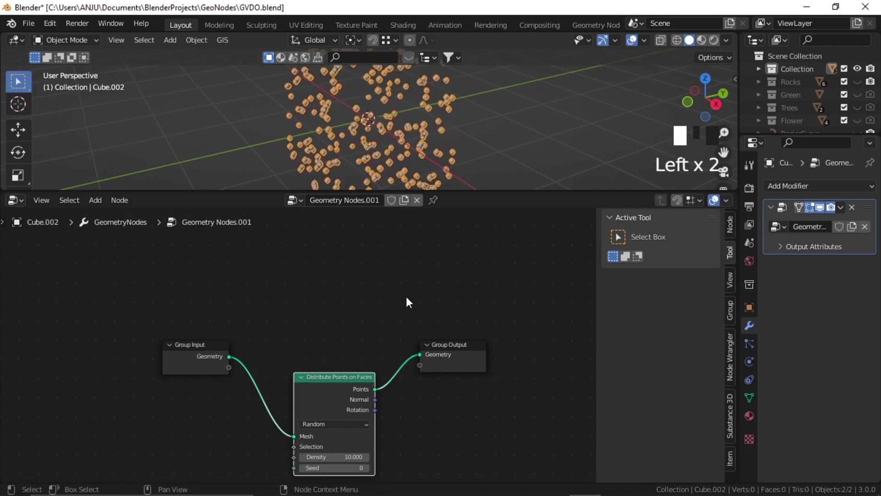
{"action": "left_click_drag", "start_coordinate": [475, 193], "coordinate": [473, 254]}
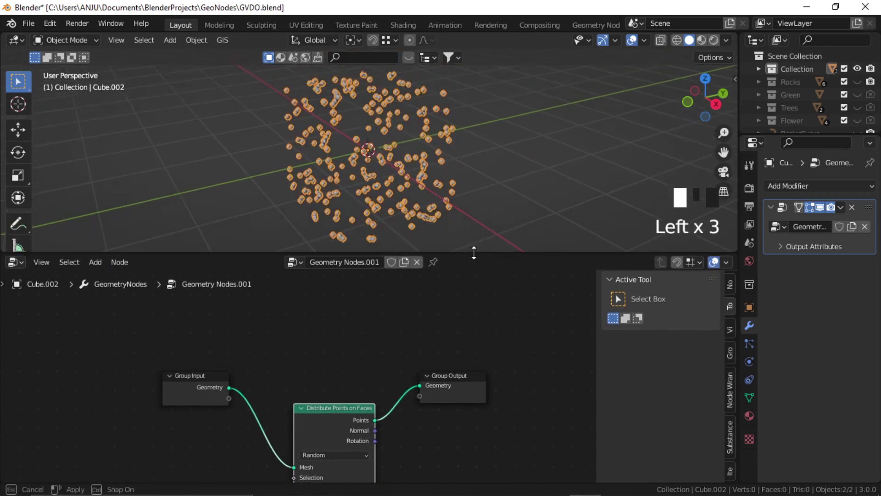
{"action": "middle_click_drag", "start_coordinate": [405, 193], "coordinate": [378, 139]}
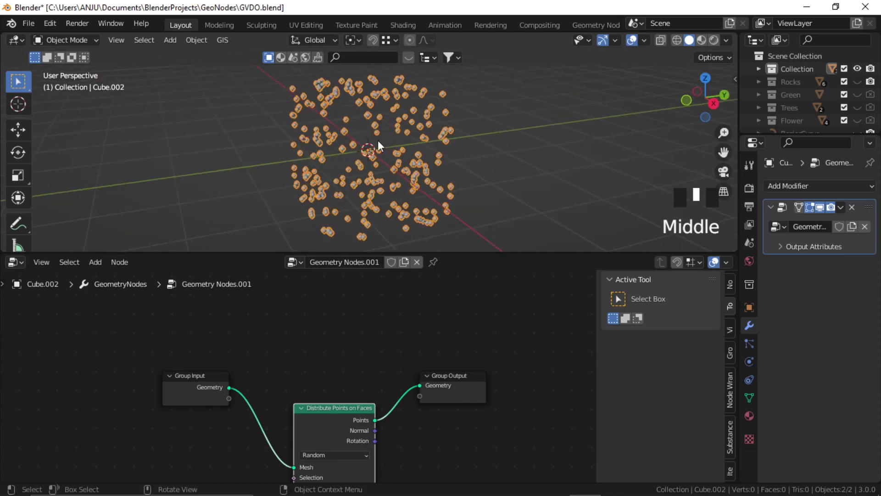
Shift the Group Output node aside and place a Join Geometry node above the Distribute Points on Faces node
{"action": "left_click", "coordinate": [452, 350]}
{"action": "left_click_drag", "start_coordinate": [444, 374], "coordinate": [460, 377]}
{"action": "key", "text": "shift+a"}
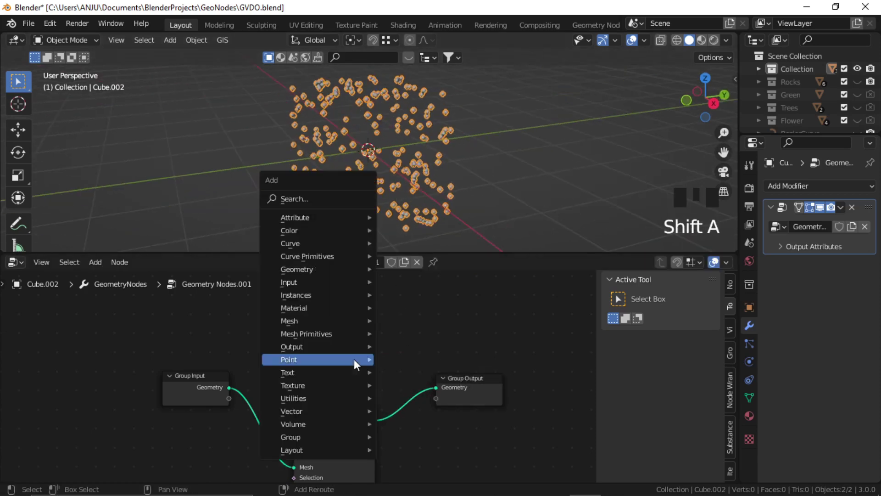
{"action": "left_click", "coordinate": [318, 199]}
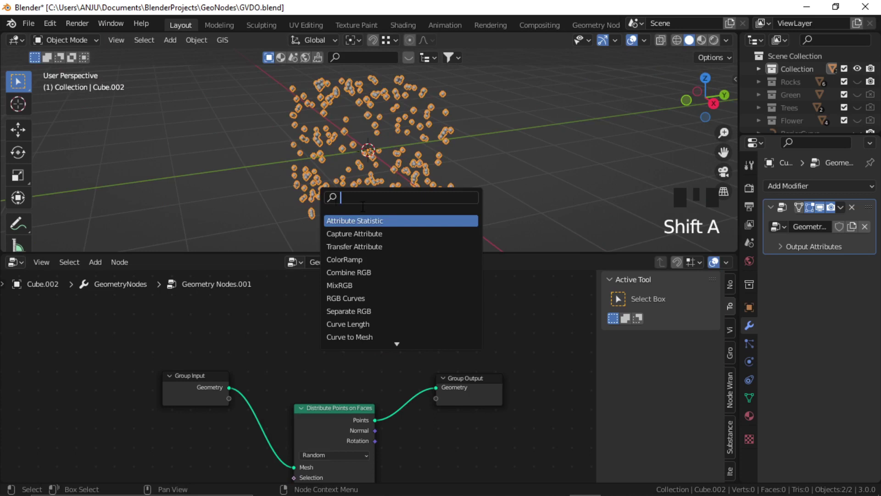
{"action": "type", "text": "joi"}
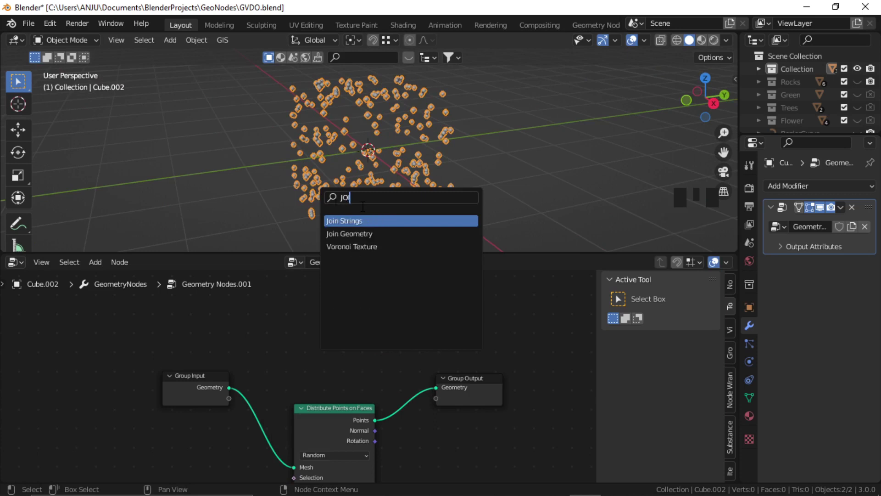
{"action": "left_click", "coordinate": [353, 234]}
{"action": "left_click", "coordinate": [404, 377]}
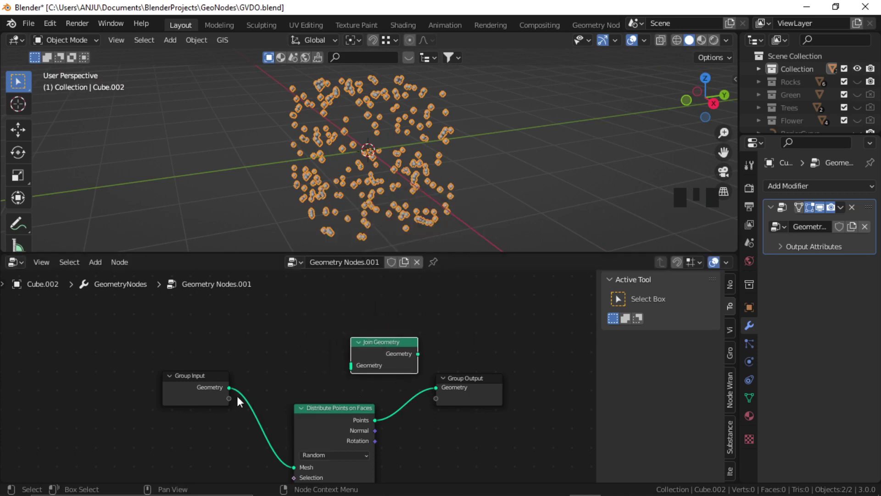
Connect Group Input's geometry and the distributed points to Join Geometry, and its output to Group Output
{"action": "left_click_drag", "start_coordinate": [229, 387], "coordinate": [352, 366]}
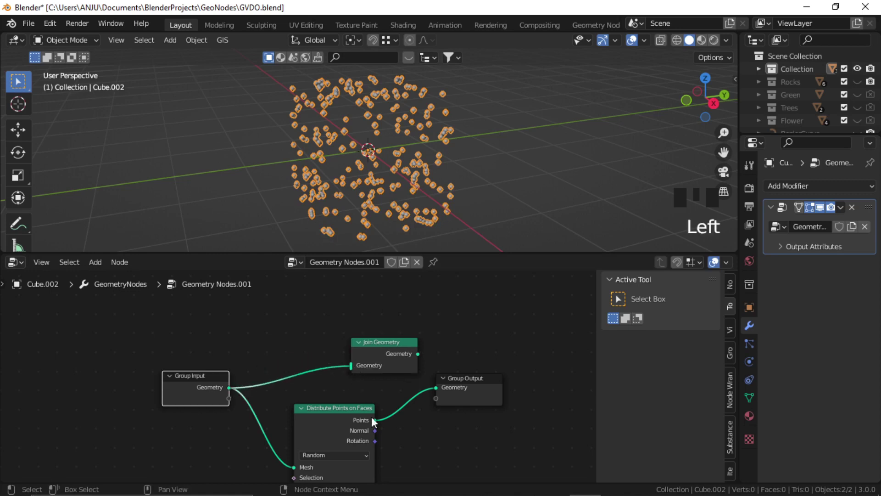
{"action": "left_click_drag", "start_coordinate": [376, 419], "coordinate": [353, 367]}
{"action": "left_click_drag", "start_coordinate": [418, 353], "coordinate": [520, 382]}
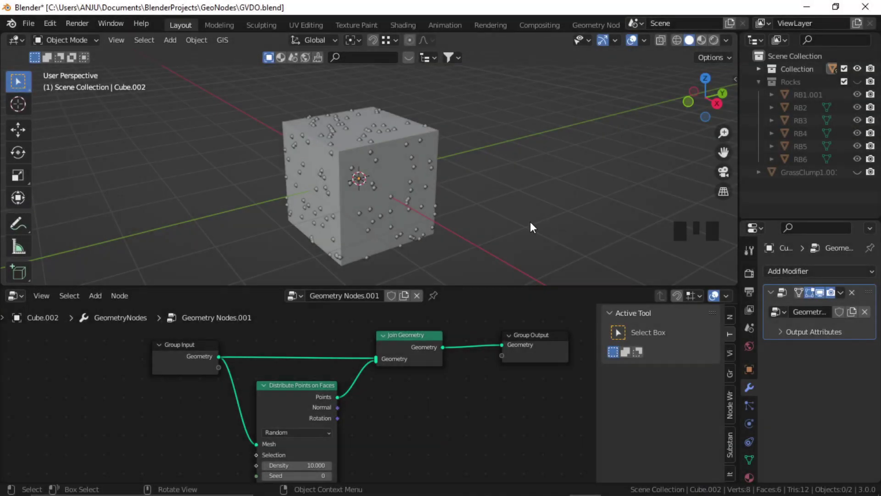
{"action": "middle_click_drag", "start_coordinate": [456, 214], "coordinate": [432, 202]}
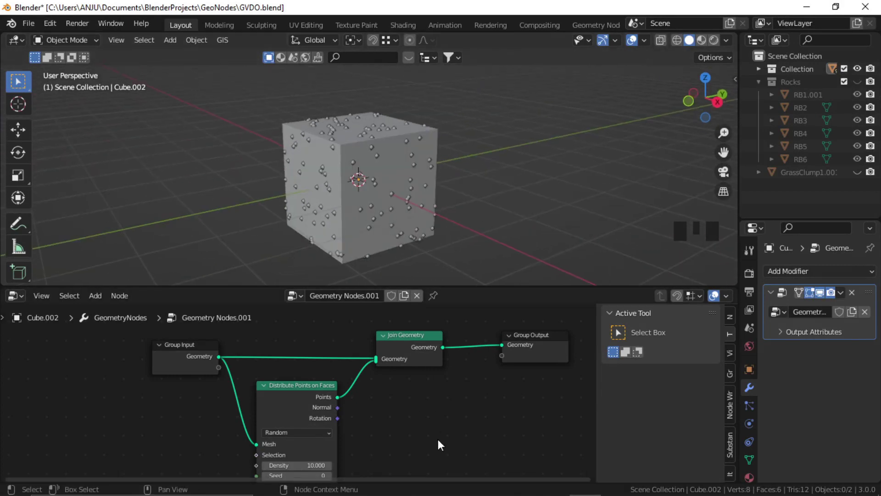
Switch to the browser to examine the Low poly Stylized Nature Pack on Sketchfab, and return to Blender
{"action": "mouse_move", "coordinate": [599, 468]}
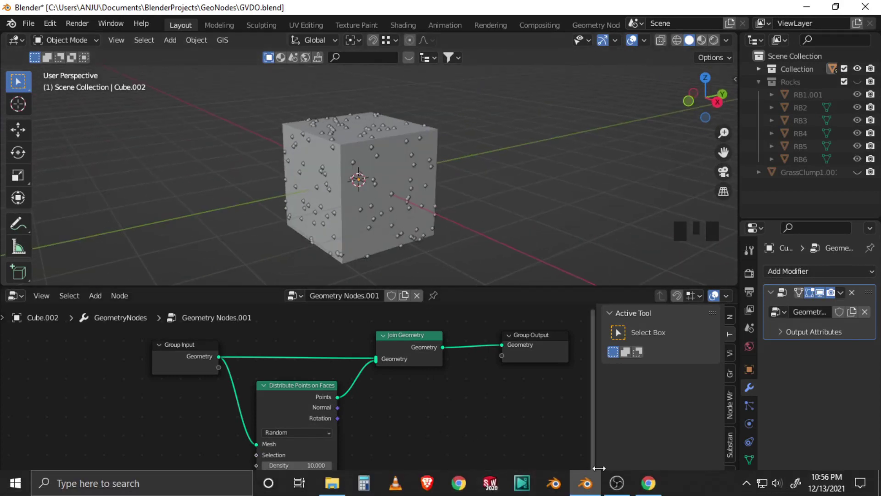
{"action": "left_click", "coordinate": [648, 483]}
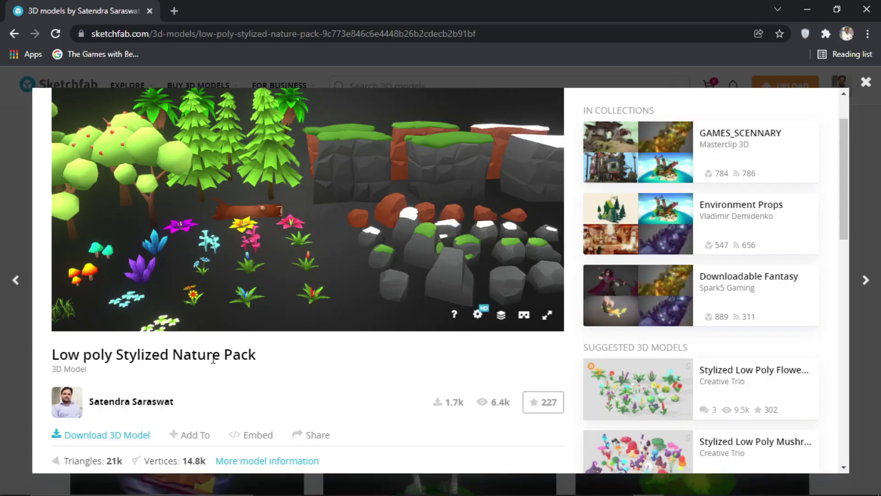
{"action": "scroll", "coordinate": [349, 365], "scroll_direction": "up", "scroll_amount": 2}
{"action": "left_click_drag", "start_coordinate": [348, 364], "coordinate": [318, 287]}
{"action": "scroll", "coordinate": [319, 288], "scroll_direction": "up", "scroll_amount": 6}
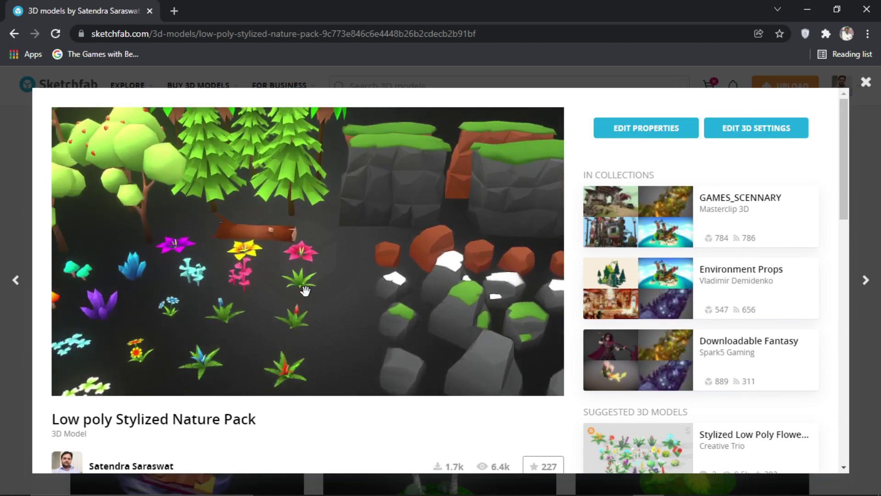
{"action": "scroll", "coordinate": [324, 287], "scroll_direction": "down", "scroll_amount": 5}
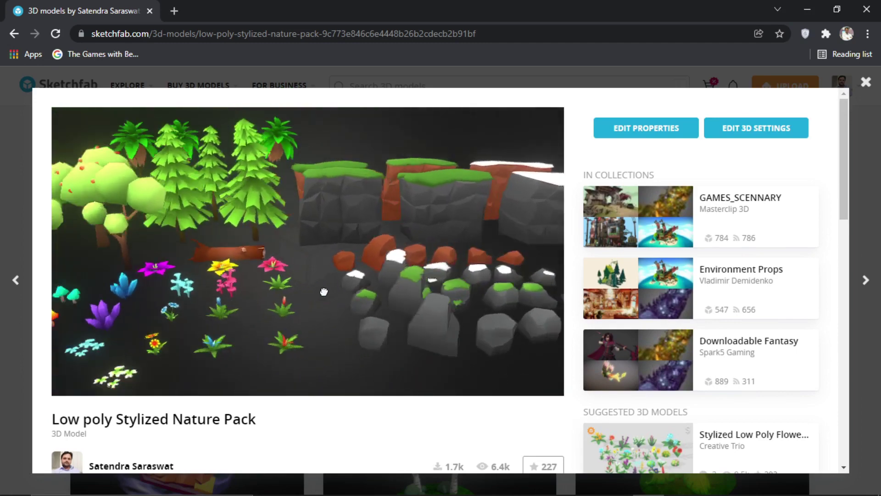
{"action": "scroll", "coordinate": [411, 418], "scroll_direction": "down", "scroll_amount": 3}
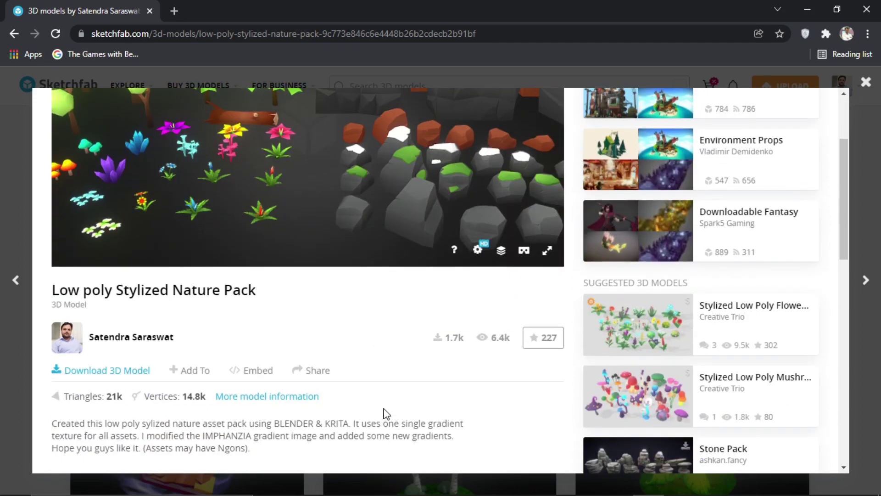
{"action": "scroll", "coordinate": [504, 389], "scroll_direction": "up", "scroll_amount": 3}
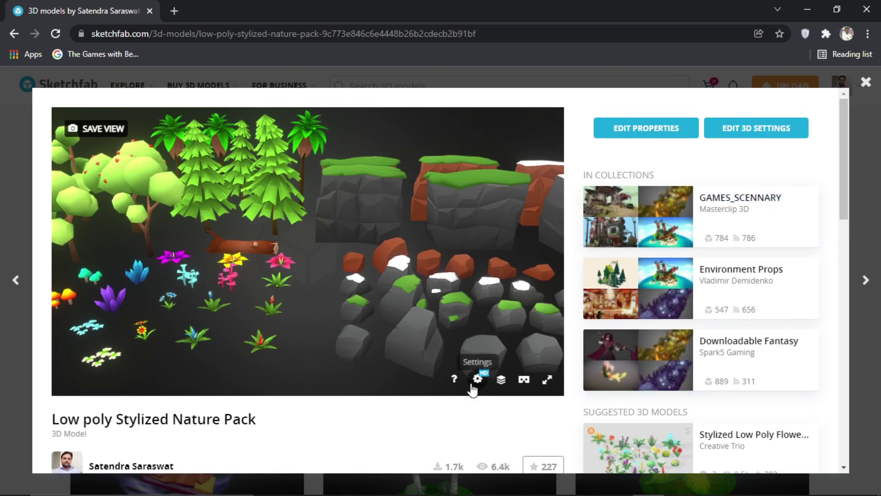
{"action": "scroll", "coordinate": [472, 394], "scroll_direction": "down", "scroll_amount": 2}
{"action": "scroll", "coordinate": [380, 401], "scroll_direction": "up", "scroll_amount": 2}
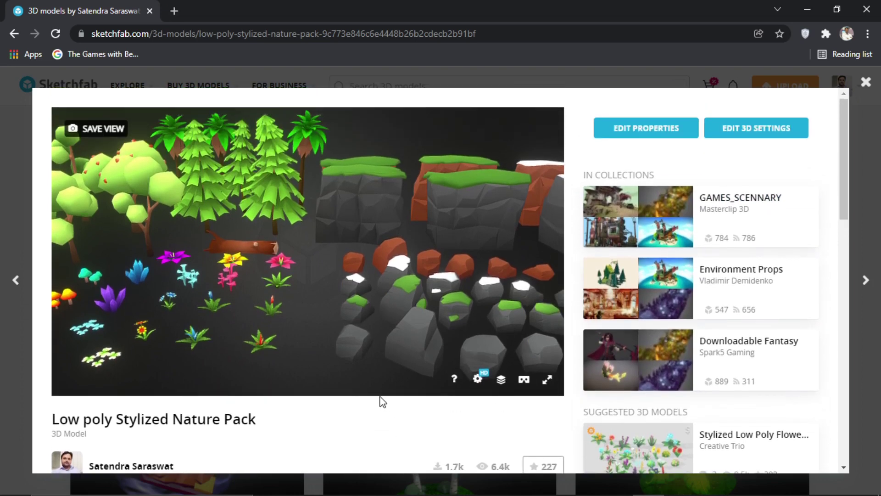
{"action": "left_click_drag", "start_coordinate": [351, 288], "coordinate": [364, 342]}
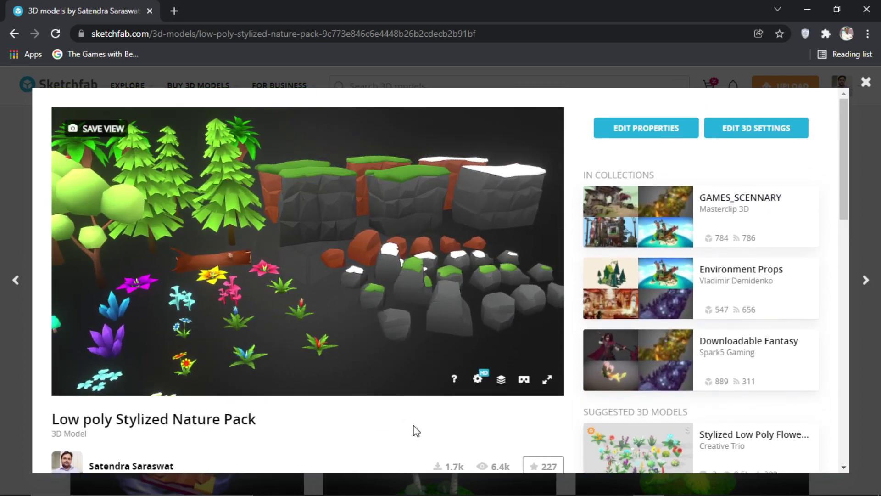
{"action": "scroll", "coordinate": [415, 432], "scroll_direction": "down", "scroll_amount": 1}
{"action": "scroll", "coordinate": [415, 431], "scroll_direction": "down", "scroll_amount": 3}
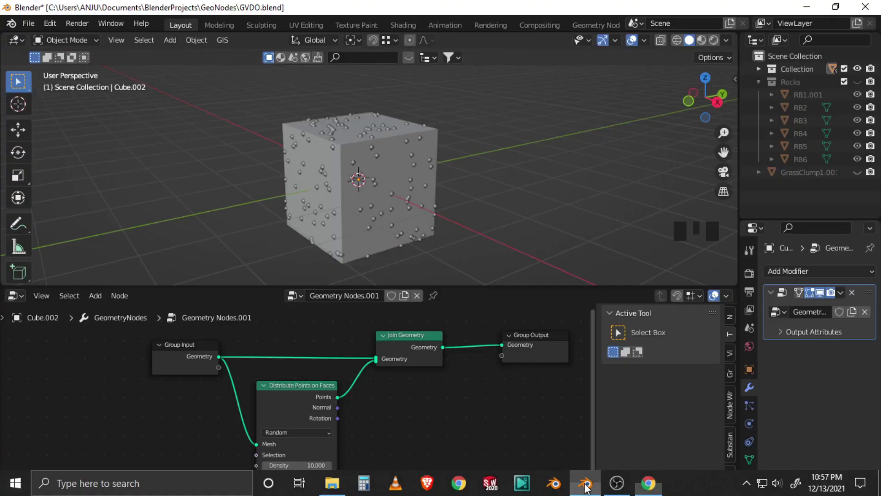
{"action": "left_click", "coordinate": [585, 482]}
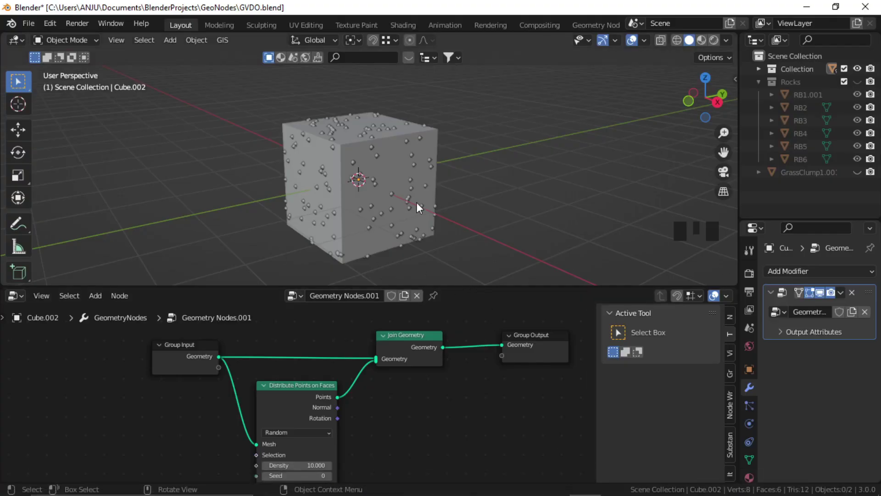
Unhide the grass clump and select it beside the cube
{"action": "middle_click_drag", "start_coordinate": [417, 202], "coordinate": [385, 199]}
{"action": "left_click_drag", "start_coordinate": [385, 199], "coordinate": [343, 260]}
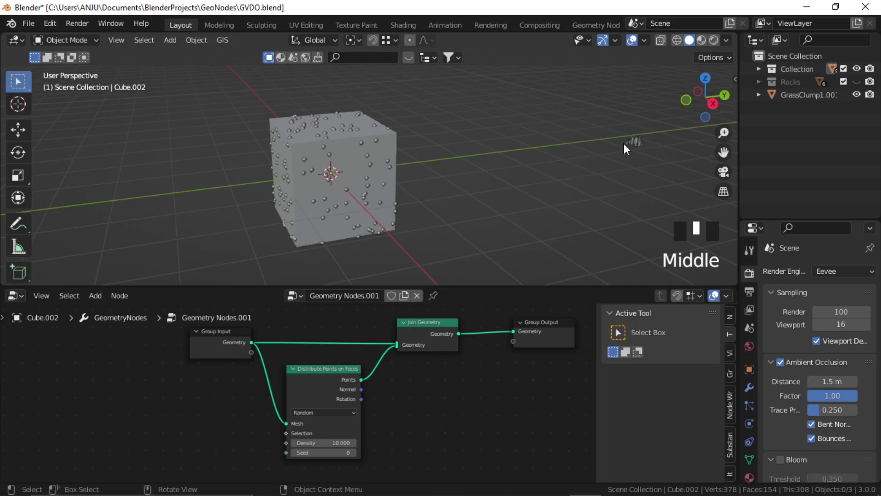
{"action": "middle_click_drag", "start_coordinate": [597, 166], "coordinate": [464, 199], "text": "shift"}
{"action": "scroll", "coordinate": [554, 198], "scroll_direction": "up", "scroll_amount": 2}
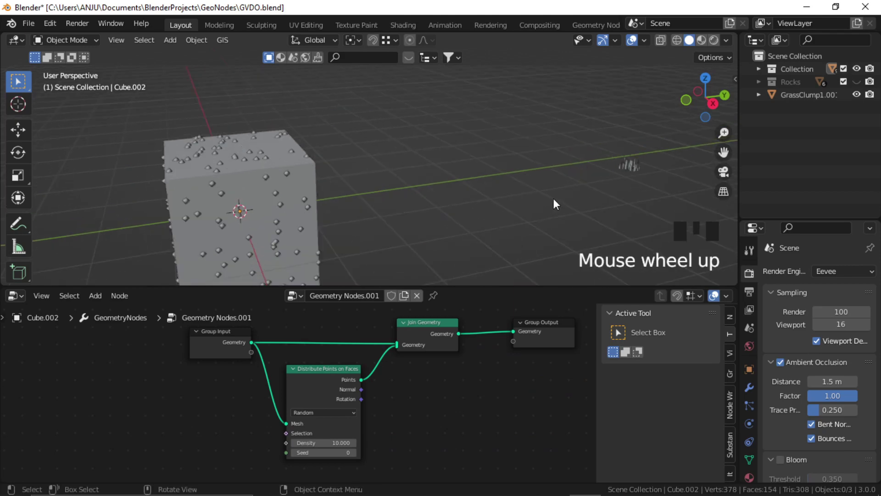
{"action": "middle_click_drag", "start_coordinate": [554, 199], "coordinate": [584, 207]}
{"action": "left_click", "coordinate": [623, 177]}
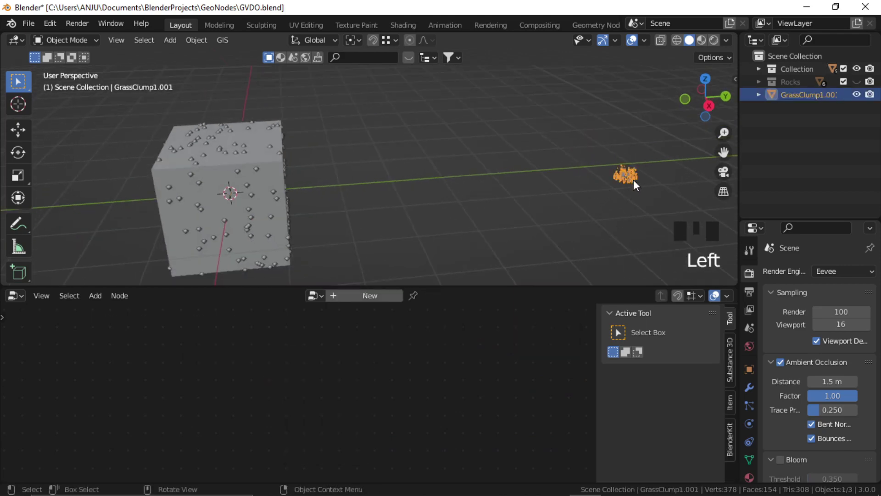
Reselect the cube and add an Object Info node beside the Distribute Points on Faces node
{"action": "left_click", "coordinate": [310, 213]}
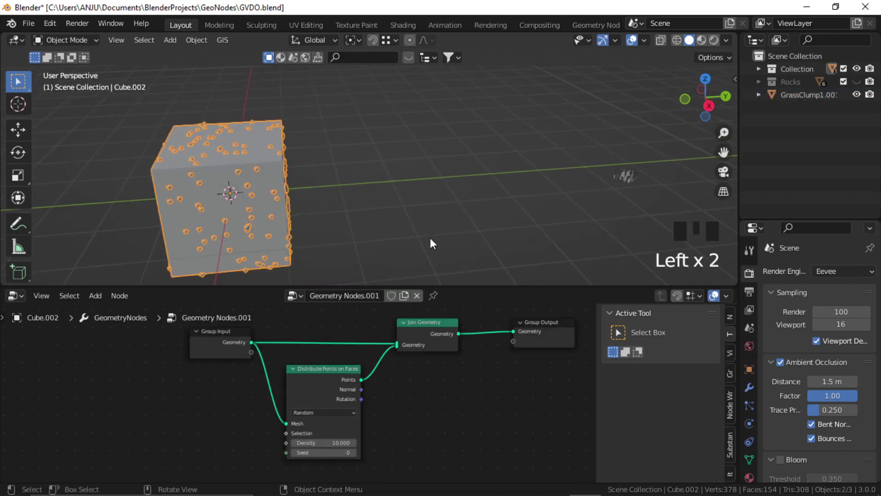
{"action": "middle_click_drag", "start_coordinate": [431, 238], "coordinate": [450, 235], "text": "shift"}
{"action": "mouse_move", "coordinate": [407, 398]}
{"action": "middle_mouse_down"}
{"action": "mouse_move", "coordinate": [423, 391]}
{"action": "mouse_move", "coordinate": [411, 406]}
{"action": "middle_mouse_up"}
{"action": "left_click", "coordinate": [393, 408]}
{"action": "key", "text": "shift+a"}
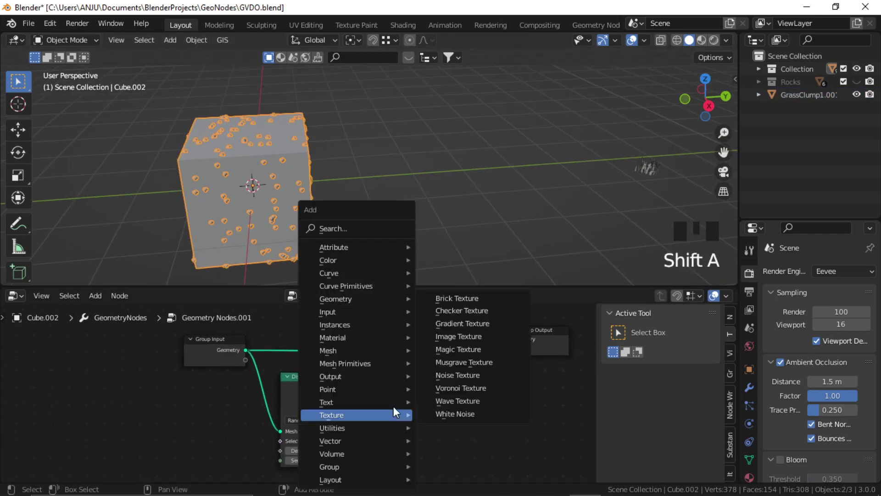
{"action": "left_click", "coordinate": [350, 233]}
{"action": "type", "text": "obj"}
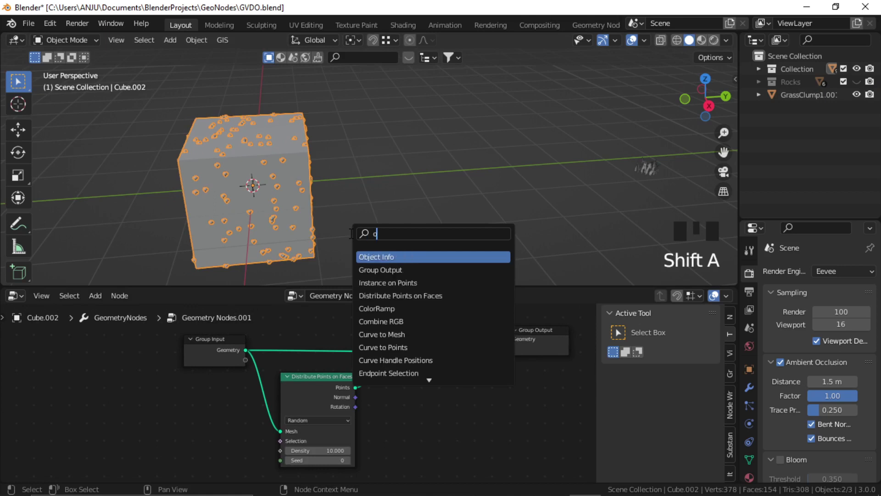
{"action": "left_click", "coordinate": [398, 257]}
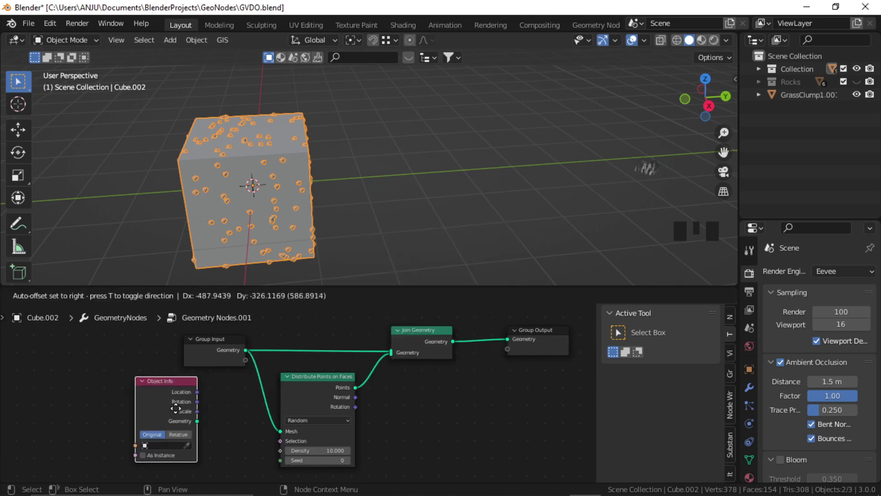
{"action": "left_click", "coordinate": [180, 468]}
Set the Object Info node's object to GrassClump1.001
{"action": "middle_click_drag", "start_coordinate": [180, 469], "coordinate": [277, 434]}
{"action": "left_click", "coordinate": [251, 441]}
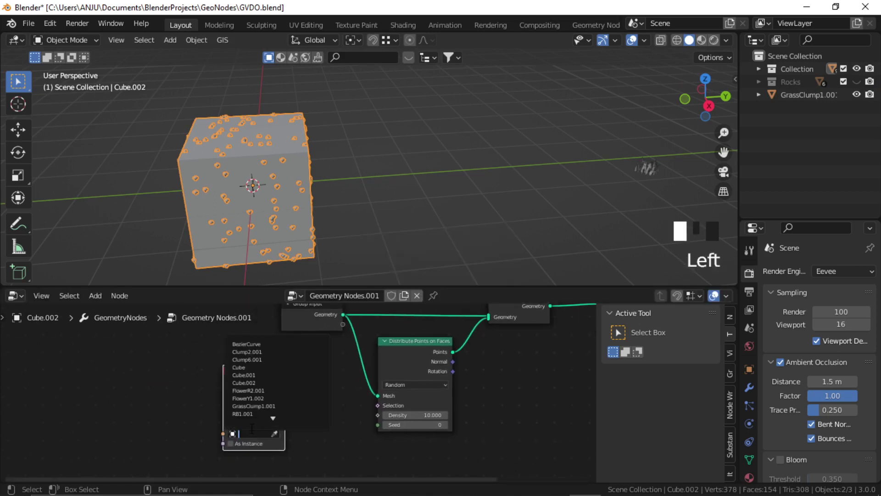
{"action": "left_click", "coordinate": [257, 405]}
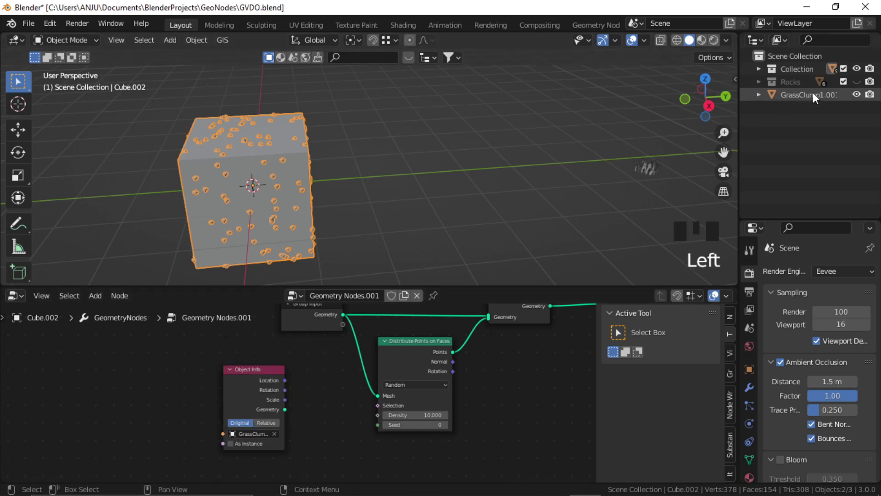
{"action": "left_click_drag", "start_coordinate": [818, 95], "coordinate": [528, 420]}
{"action": "middle_click_drag", "start_coordinate": [528, 420], "coordinate": [498, 349]}
{"action": "middle_click_drag", "start_coordinate": [488, 399], "coordinate": [492, 445]}
{"action": "key", "text": "x"}
{"action": "left_click", "coordinate": [483, 380]}
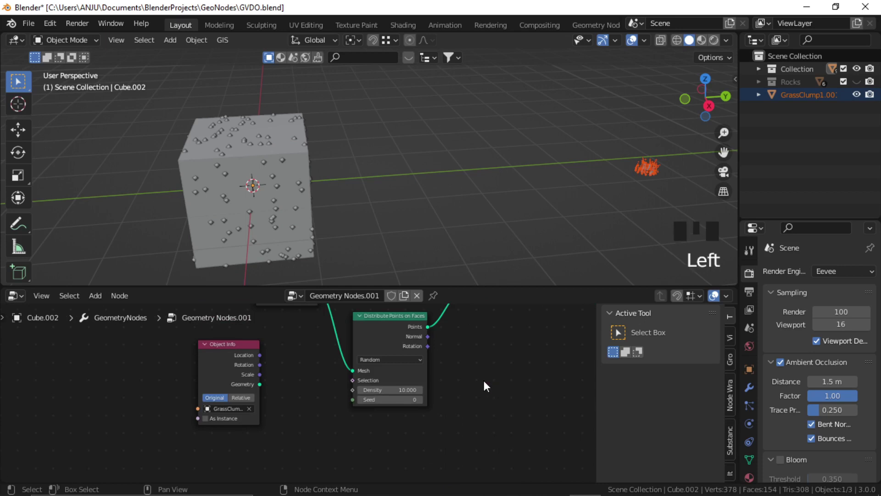
Add an Instance on Points node between the Distribute Points on Faces and Join Geometry nodes, leaving it unconnected
{"action": "scroll", "coordinate": [482, 369], "scroll_direction": "up", "scroll_amount": 3}
{"action": "middle_click_drag", "start_coordinate": [480, 362], "coordinate": [439, 442]}
{"action": "middle_click_drag", "start_coordinate": [321, 376], "coordinate": [311, 365]}
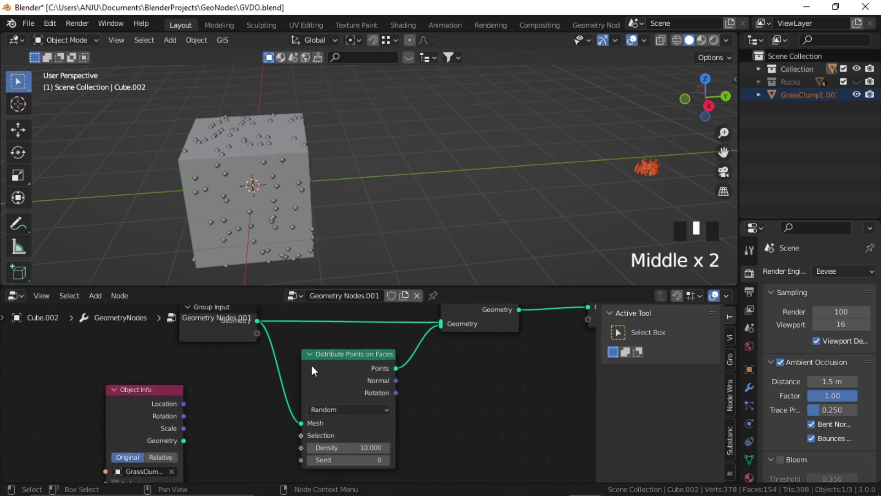
{"action": "middle_click_drag", "start_coordinate": [434, 387], "coordinate": [397, 407]}
{"action": "left_click", "coordinate": [425, 414]}
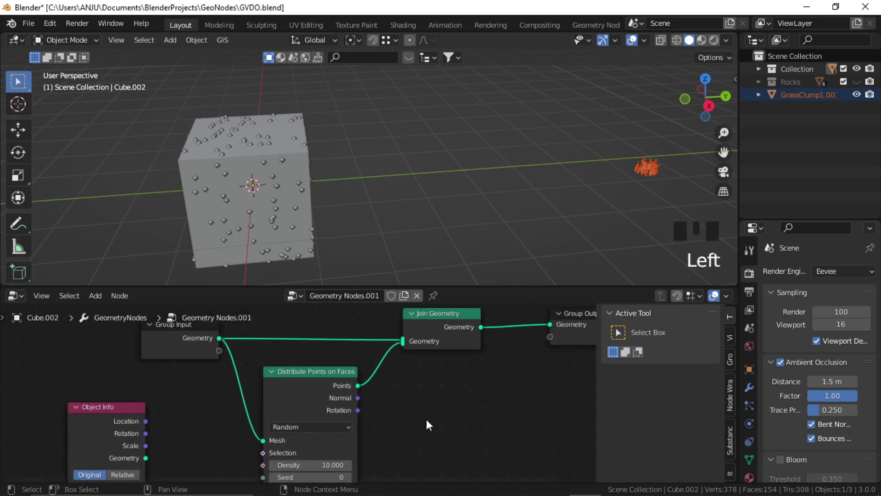
{"action": "key", "text": "shift+a"}
{"action": "mouse_move", "coordinate": [393, 325]}
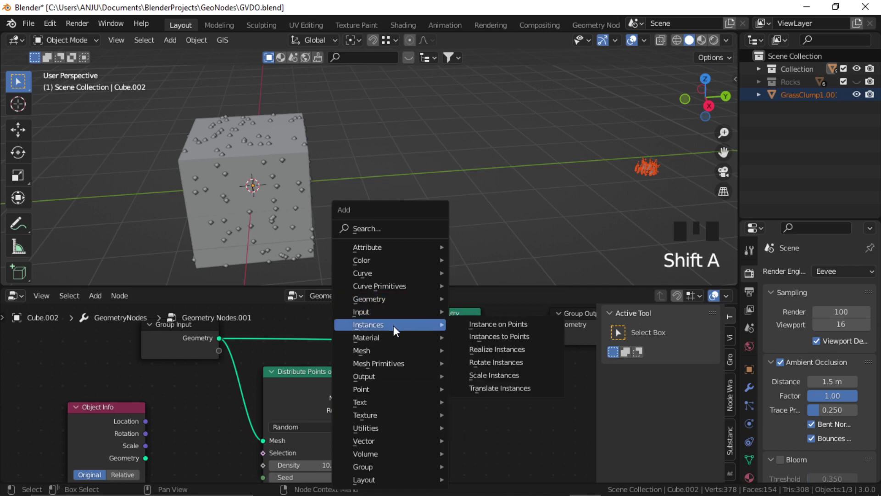
{"action": "left_click", "coordinate": [506, 323]}
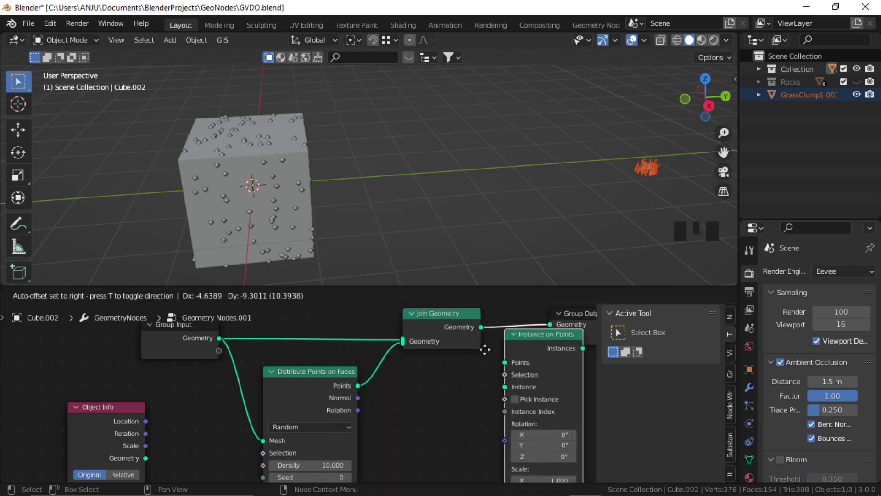
{"action": "left_click", "coordinate": [407, 379]}
{"action": "scroll", "coordinate": [408, 381], "scroll_direction": "down", "scroll_amount": 3}
{"action": "middle_click_drag", "start_coordinate": [403, 384], "coordinate": [448, 407]}
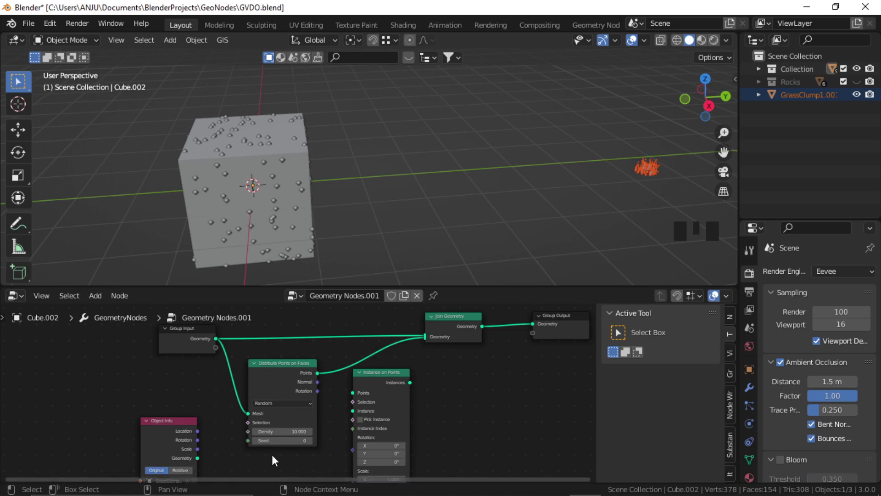
Cut the link between the Distribute Points on Faces points output and Join Geometry
{"action": "middle_click_drag", "start_coordinate": [272, 454], "coordinate": [285, 419]}
{"action": "middle_click_drag", "start_coordinate": [192, 439], "coordinate": [168, 479]}
{"action": "middle_click_drag", "start_coordinate": [333, 378], "coordinate": [324, 407], "text": "ctrl"}
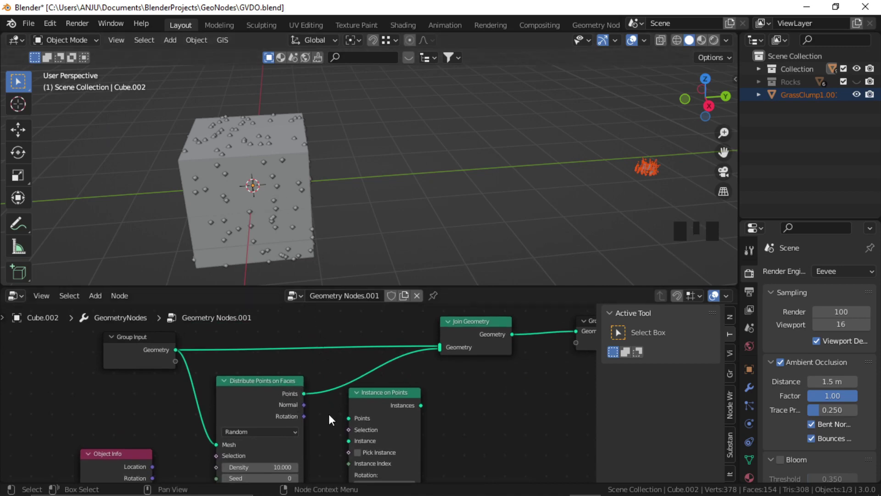
{"action": "mouse_move", "coordinate": [329, 415]}
{"action": "right_mouse_down", "text": "ctrl"}
{"action": "mouse_move", "coordinate": [338, 362]}
{"action": "mouse_move", "coordinate": [329, 377]}
{"action": "right_mouse_up", "text": "ctrl"}
{"action": "scroll", "coordinate": [341, 391], "scroll_direction": "down", "scroll_amount": 4}
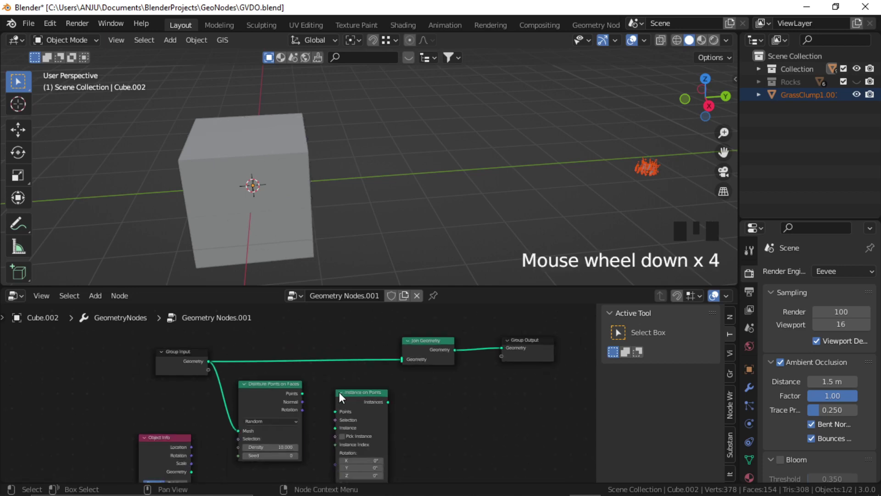
Connect the distributed points to the Instance on Points node's points input, and its instances to Join Geometry
{"action": "scroll", "coordinate": [339, 392], "scroll_direction": "up", "scroll_amount": 3}
{"action": "middle_click", "coordinate": [318, 396]}
{"action": "scroll", "coordinate": [312, 392], "scroll_direction": "up", "scroll_amount": 2}
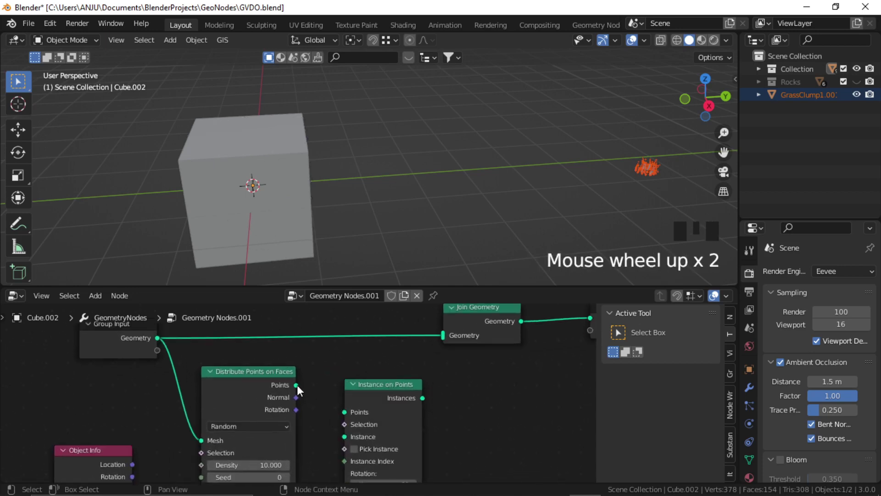
{"action": "left_click_drag", "start_coordinate": [297, 385], "coordinate": [346, 410]}
{"action": "left_click_drag", "start_coordinate": [423, 397], "coordinate": [443, 336]}
{"action": "scroll", "coordinate": [457, 401], "scroll_direction": "down", "scroll_amount": 3}
{"action": "middle_click_drag", "start_coordinate": [457, 404], "coordinate": [458, 363]}
{"action": "scroll", "coordinate": [377, 401], "scroll_direction": "down", "scroll_amount": 2}
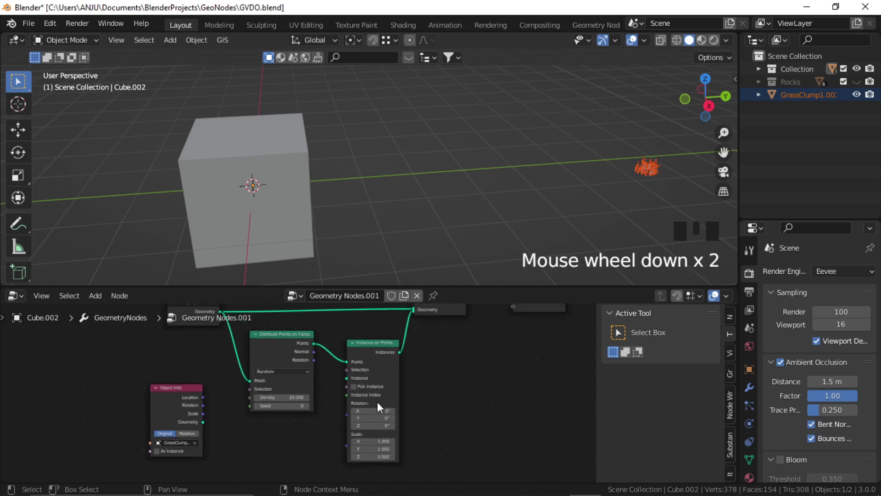
Move the Object Info node below Distribute Points on Faces and connect its geometry to the Instance on Points instance input
{"action": "scroll", "coordinate": [232, 421], "scroll_direction": "up", "scroll_amount": 3}
{"action": "left_click_drag", "start_coordinate": [156, 388], "coordinate": [285, 437]}
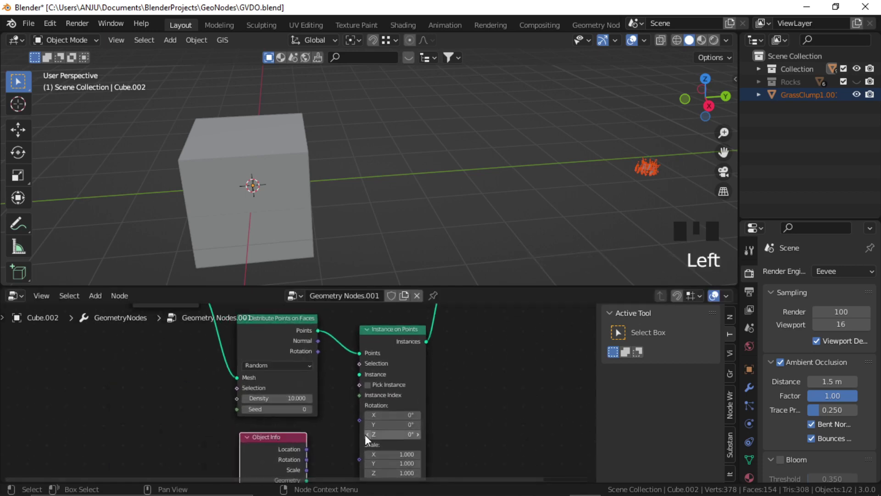
{"action": "middle_click_drag", "start_coordinate": [315, 471], "coordinate": [301, 432]}
{"action": "left_click_drag", "start_coordinate": [296, 440], "coordinate": [346, 335]}
{"action": "middle_click_drag", "start_coordinate": [448, 371], "coordinate": [441, 462]}
Examine the grass clumps scattered over the cube's faces from several angles
{"action": "middle_click_drag", "start_coordinate": [311, 263], "coordinate": [339, 224]}
{"action": "middle_click_drag", "start_coordinate": [436, 222], "coordinate": [363, 201], "text": "shift"}
{"action": "left_click", "coordinate": [364, 202]}
{"action": "middle_click_drag", "start_coordinate": [417, 193], "coordinate": [654, 225]}
{"action": "scroll", "coordinate": [549, 209], "scroll_direction": "down", "scroll_amount": 3}
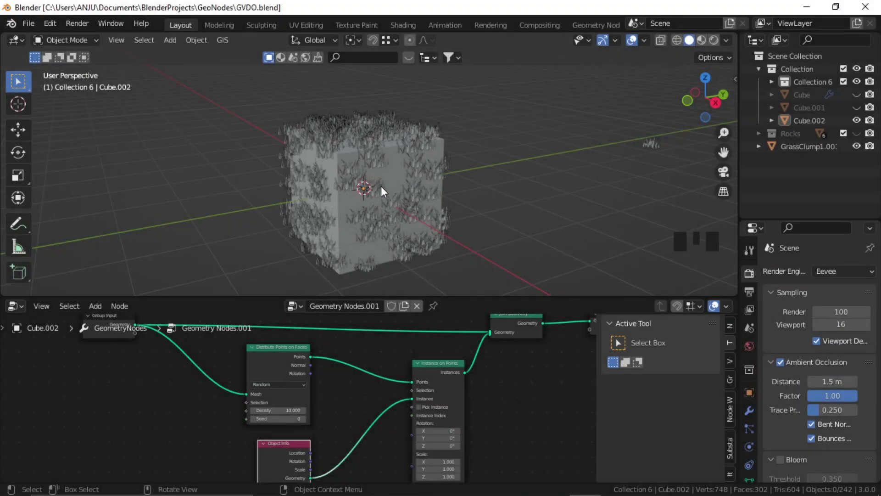
{"action": "middle_click_drag", "start_coordinate": [384, 191], "coordinate": [481, 203]}
{"action": "middle_click_drag", "start_coordinate": [413, 182], "coordinate": [422, 190]}
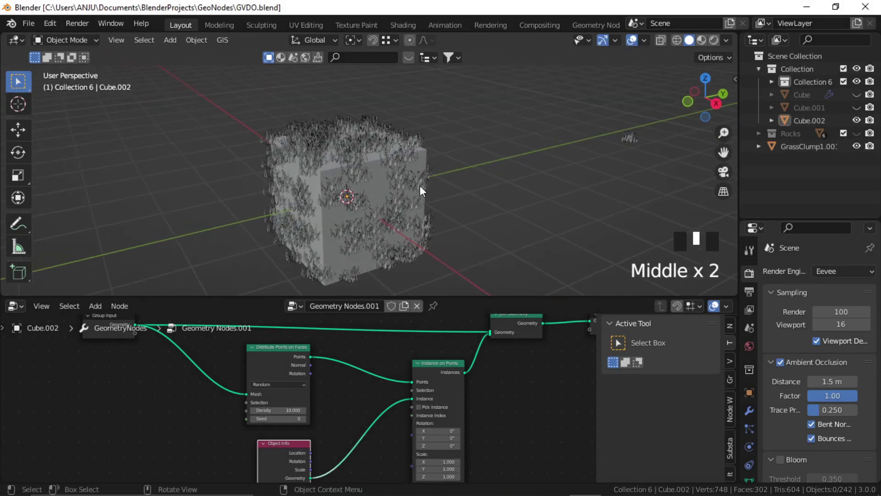
{"action": "left_click", "coordinate": [635, 136]}
{"action": "middle_click_drag", "start_coordinate": [348, 183], "coordinate": [478, 189]}
{"action": "left_click", "coordinate": [385, 149]}
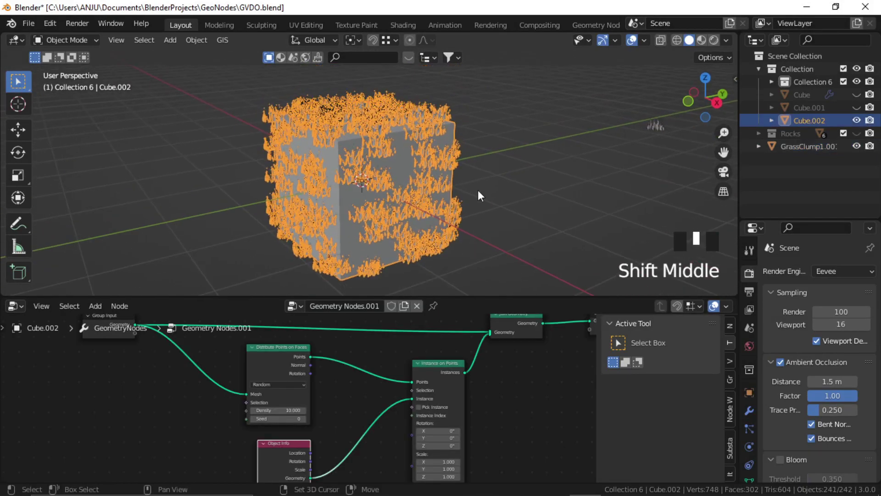
{"action": "left_click", "coordinate": [478, 189]}
{"action": "middle_click_drag", "start_coordinate": [424, 181], "coordinate": [483, 213]}
{"action": "left_click", "coordinate": [483, 213]}
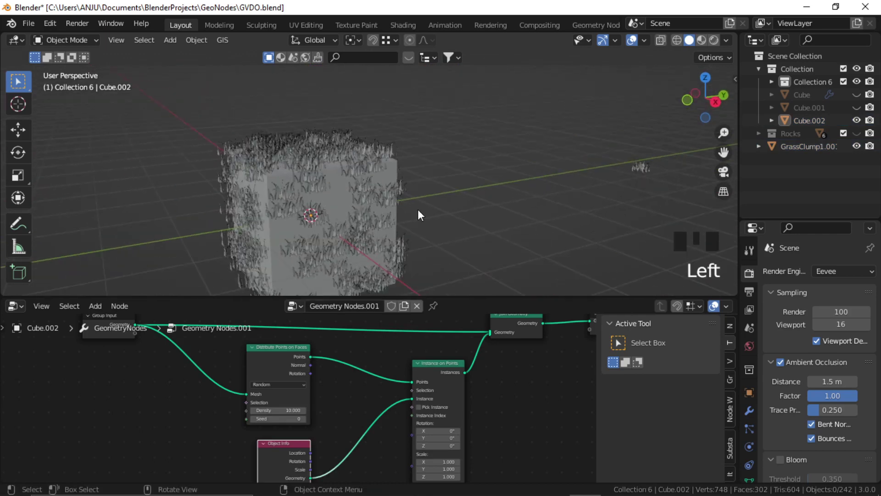
Add a plane and move it along the Y axis until it sits clear of the grassy cube
{"action": "key", "text": "shift+a"}
{"action": "mouse_move", "coordinate": [410, 207]}
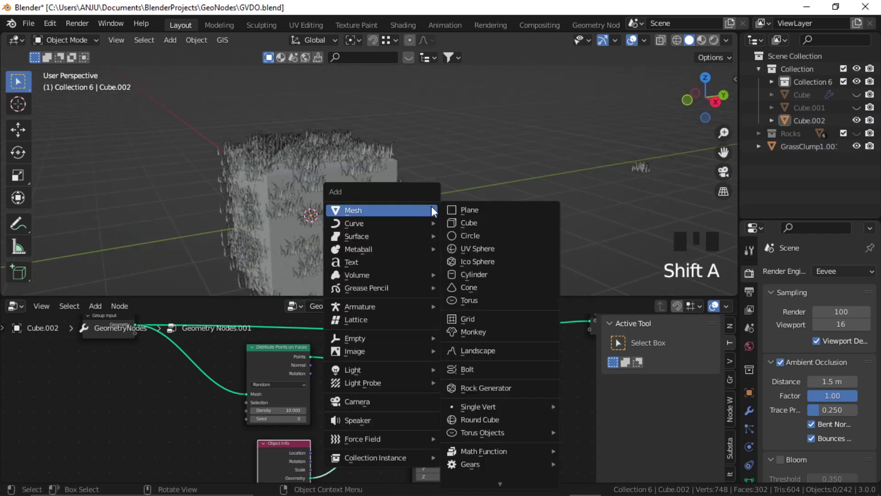
{"action": "left_click", "coordinate": [483, 210]}
{"action": "key", "text": "g"}
{"action": "key", "text": "y"}
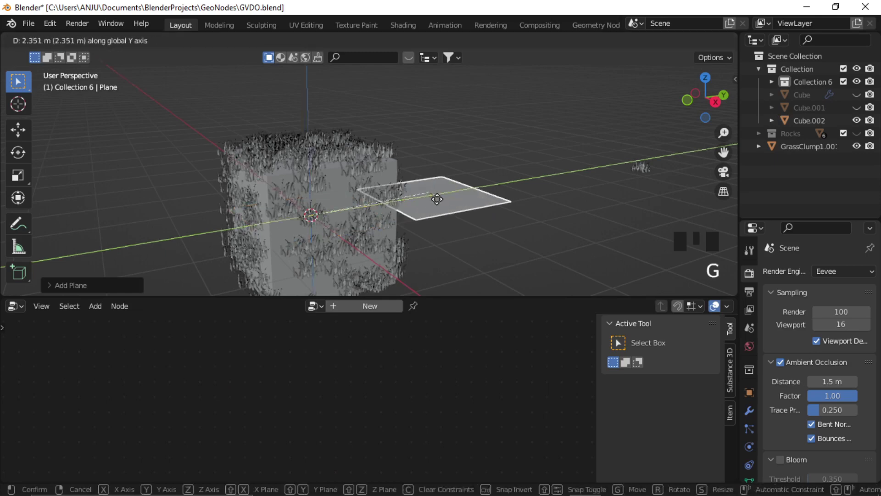
{"action": "left_click", "coordinate": [477, 197]}
Enter edit mode on the plane and turn on the face normals display in the viewport overlays
{"action": "scroll", "coordinate": [459, 198], "scroll_direction": "up", "scroll_amount": 2}
{"action": "key", "text": "Tab"}
{"action": "middle_click_drag", "start_coordinate": [421, 200], "coordinate": [578, 101]}
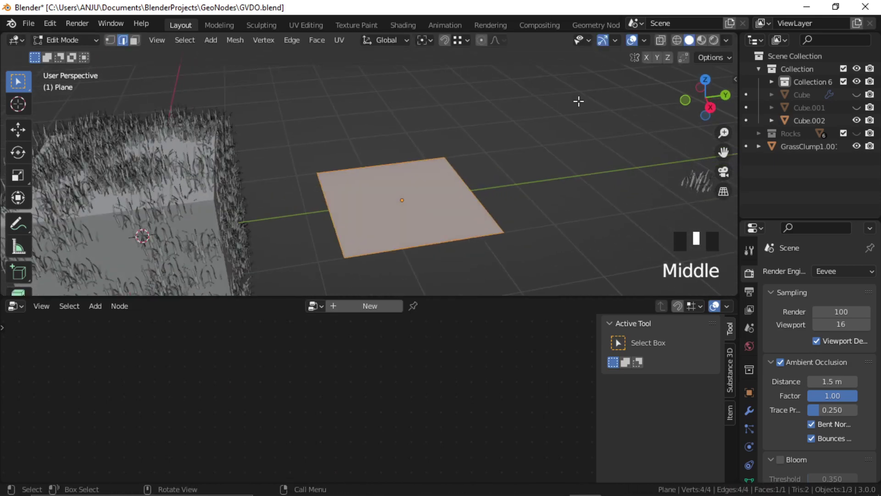
{"action": "left_click", "coordinate": [648, 38]}
{"action": "scroll", "coordinate": [601, 298], "scroll_direction": "down", "scroll_amount": 3}
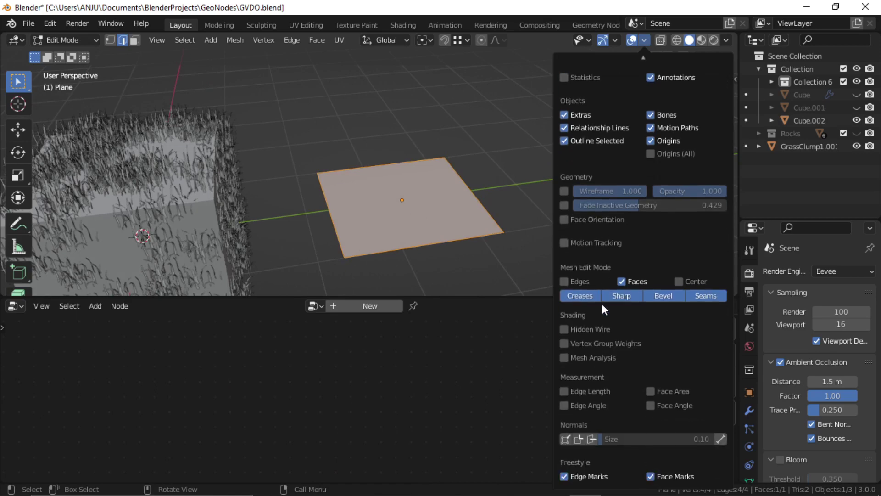
{"action": "left_click", "coordinate": [591, 441]}
{"action": "left_click", "coordinate": [524, 263]}
Extrude the plane's far Y-side edge straight up along Z by about 0.83 m to form a vertical wall
{"action": "scroll", "coordinate": [469, 209], "scroll_direction": "up", "scroll_amount": 4}
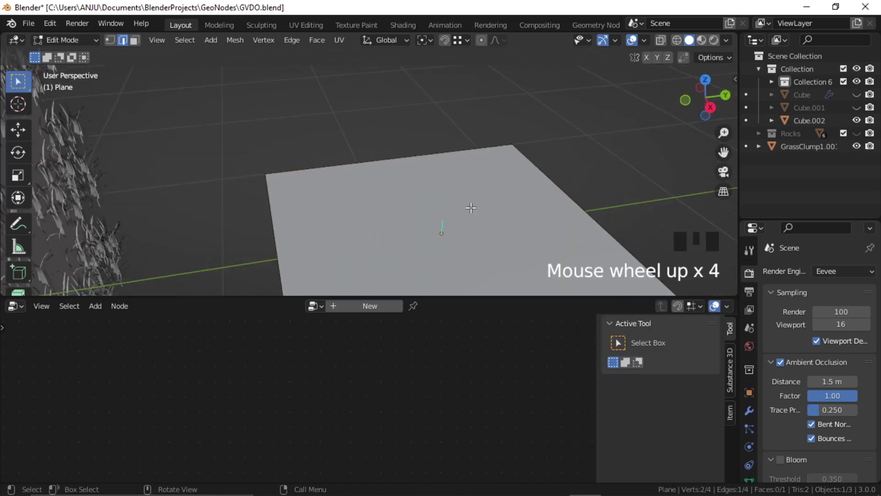
{"action": "middle_click_drag", "start_coordinate": [468, 209], "coordinate": [417, 193], "text": "shift"}
{"action": "scroll", "coordinate": [480, 209], "scroll_direction": "down", "scroll_amount": 2}
{"action": "middle_click_drag", "start_coordinate": [480, 208], "coordinate": [306, 214]}
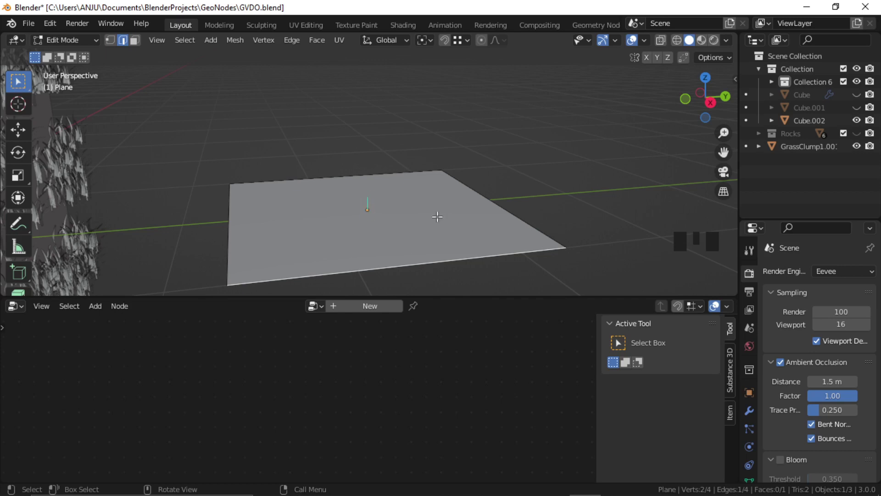
{"action": "middle_click_drag", "start_coordinate": [405, 200], "coordinate": [442, 181]}
{"action": "left_click", "coordinate": [475, 178]}
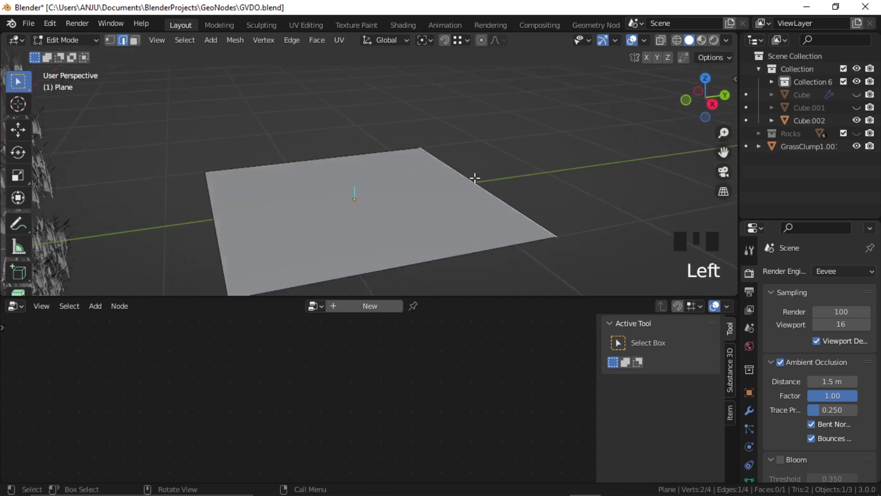
{"action": "key", "text": "e"}
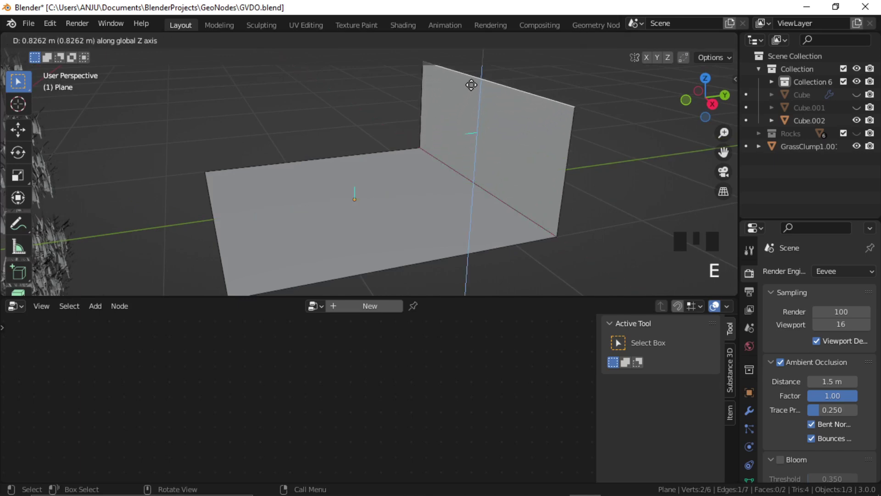
{"action": "left_click", "coordinate": [471, 85]}
Move the wall's upper edge outward, away from the flat face, to tilt the wall into a slope
{"action": "scroll", "coordinate": [424, 157], "scroll_direction": "down", "scroll_amount": 3}
{"action": "scroll", "coordinate": [424, 158], "scroll_direction": "up", "scroll_amount": 2}
{"action": "middle_click_drag", "start_coordinate": [415, 197], "coordinate": [478, 193]}
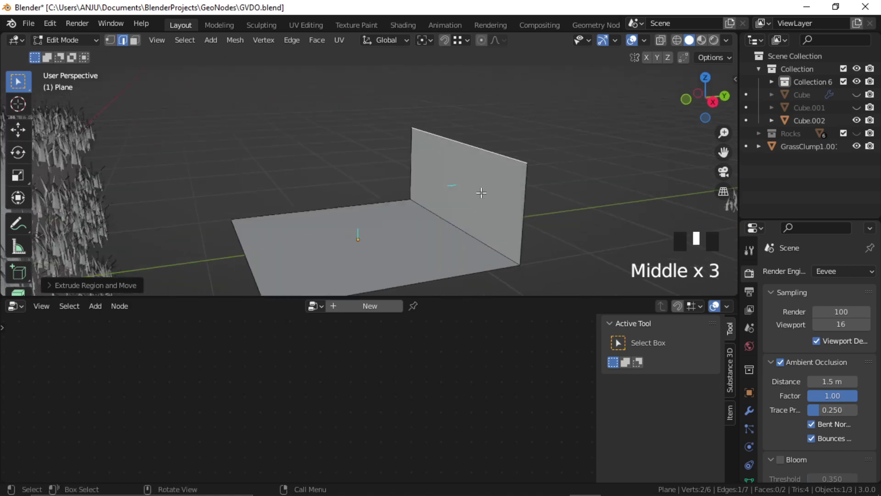
{"action": "middle_click_drag", "start_coordinate": [472, 191], "coordinate": [386, 180]}
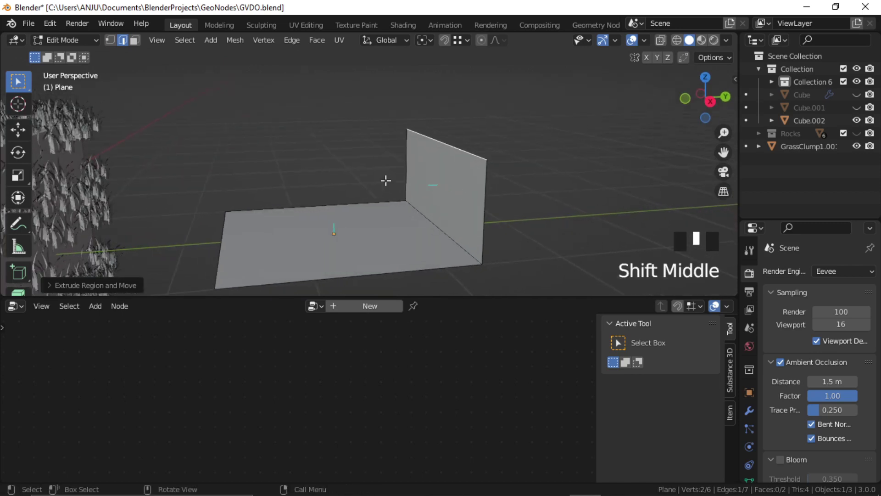
{"action": "key", "text": "g"}
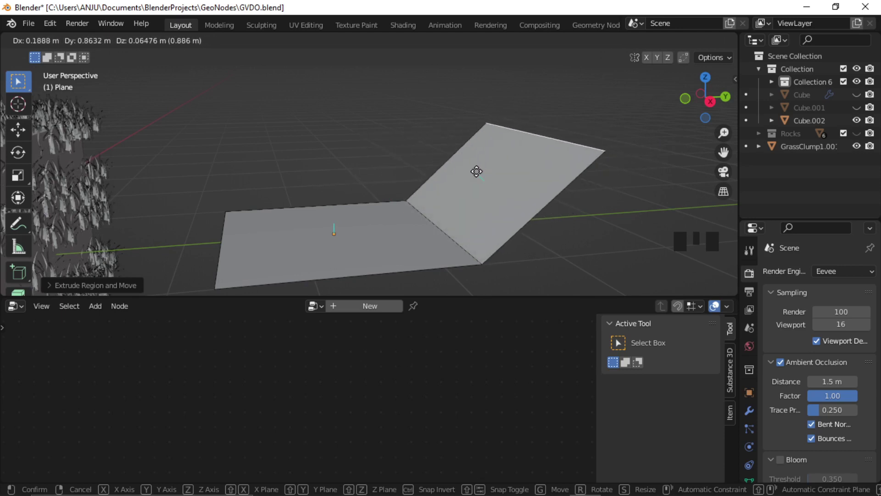
{"action": "left_click", "coordinate": [468, 171]}
Extrude the slope's upper edge along Y into another face, and raise its outer edge along Z for a gentle incline
{"action": "middle_click_drag", "start_coordinate": [468, 171], "coordinate": [419, 175], "text": "shift"}
{"action": "key", "text": "e"}
{"action": "key", "text": "y"}
{"action": "left_click", "coordinate": [537, 162]}
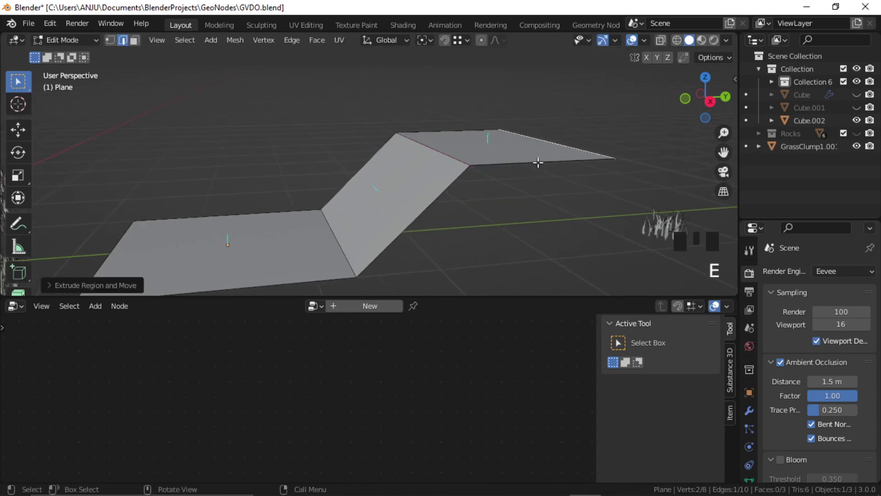
{"action": "key", "text": "g"}
{"action": "key", "text": "z"}
{"action": "left_click", "coordinate": [535, 111]}
Extrude the outer edge of the gentle incline upward into a steep end wall
{"action": "middle_click_drag", "start_coordinate": [536, 110], "coordinate": [393, 197], "text": "shift"}
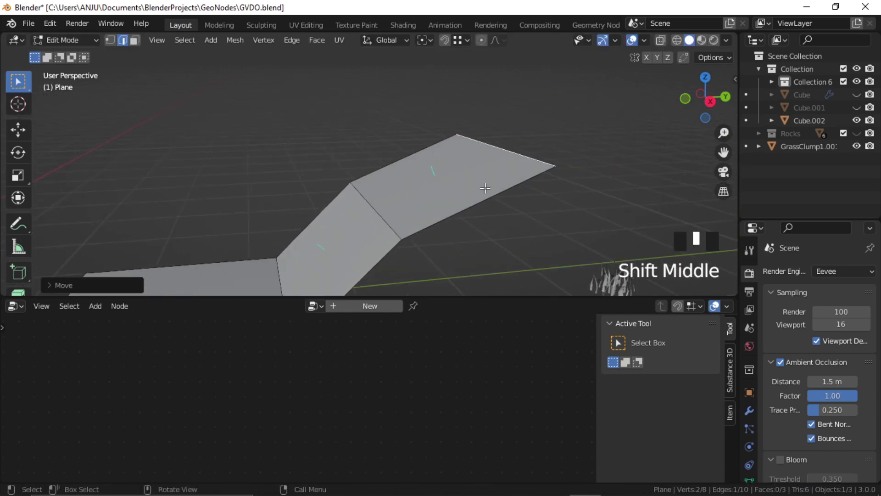
{"action": "key", "text": "e"}
{"action": "left_click", "coordinate": [469, 82]}
{"action": "scroll", "coordinate": [469, 83], "scroll_direction": "down", "scroll_amount": 2}
{"action": "middle_click_drag", "start_coordinate": [294, 224], "coordinate": [339, 225], "text": "shift"}
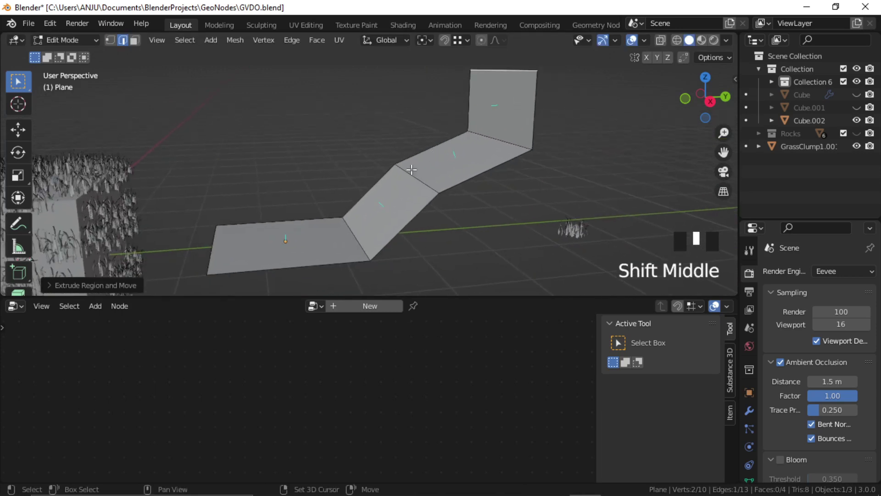
Compare the normal directions of the flat, sloped and upright faces, and examine the grassy cube beside them
{"action": "scroll", "coordinate": [339, 225], "scroll_direction": "up", "scroll_amount": 2}
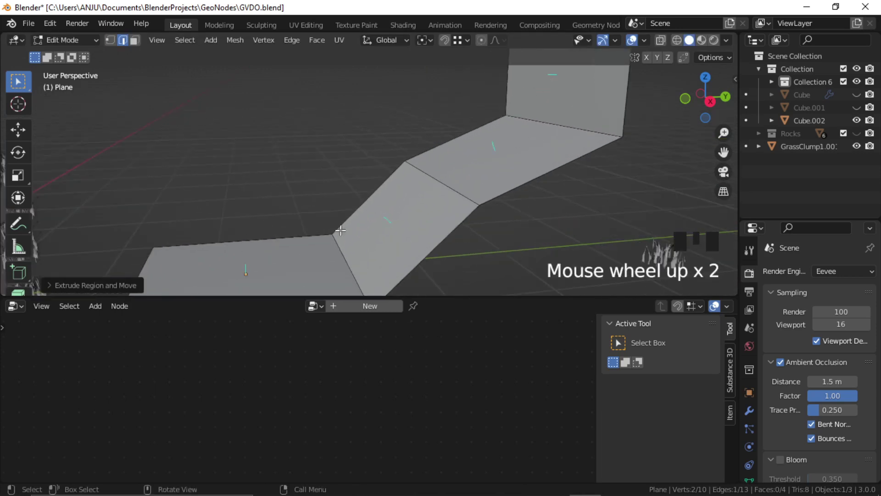
{"action": "left_click", "coordinate": [264, 264]}
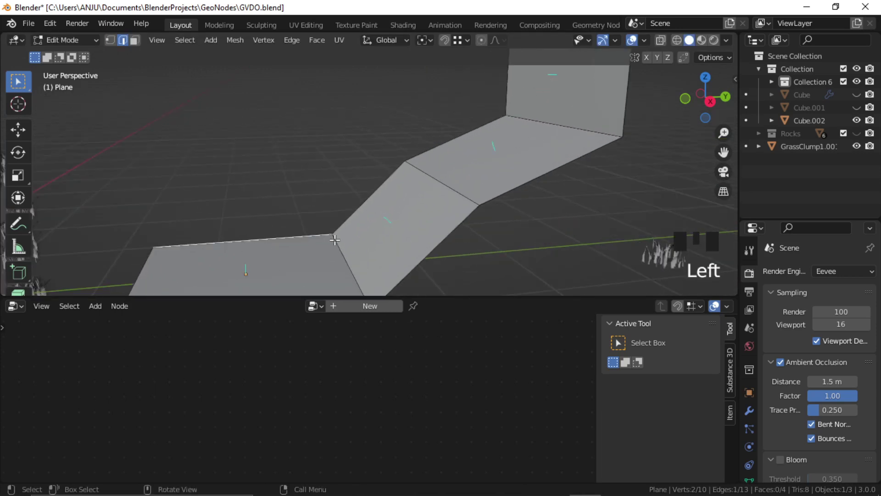
{"action": "left_click", "coordinate": [392, 213]}
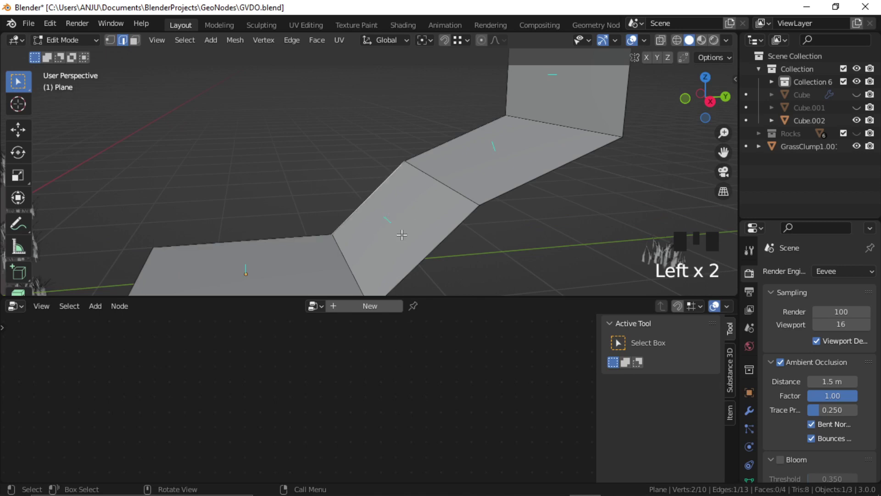
{"action": "left_click", "coordinate": [514, 159]}
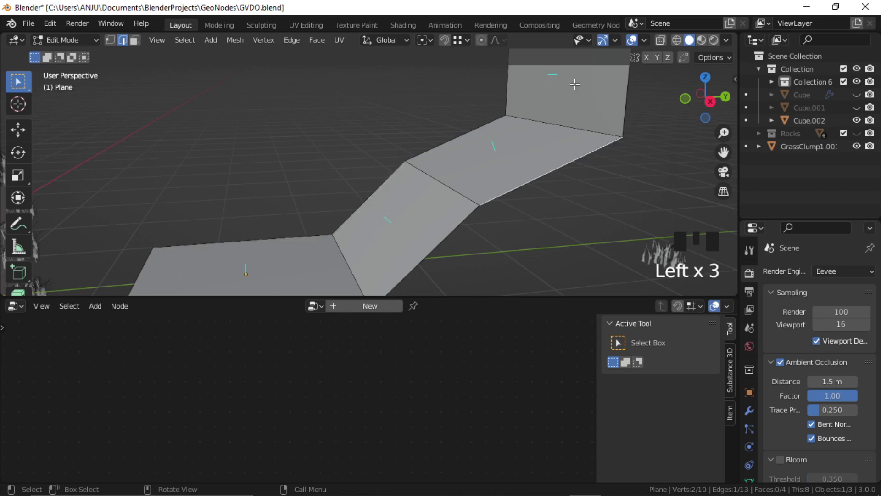
{"action": "scroll", "coordinate": [575, 85], "scroll_direction": "down", "scroll_amount": 2}
{"action": "middle_click_drag", "start_coordinate": [574, 84], "coordinate": [514, 168]}
{"action": "scroll", "coordinate": [532, 137], "scroll_direction": "down", "scroll_amount": 1}
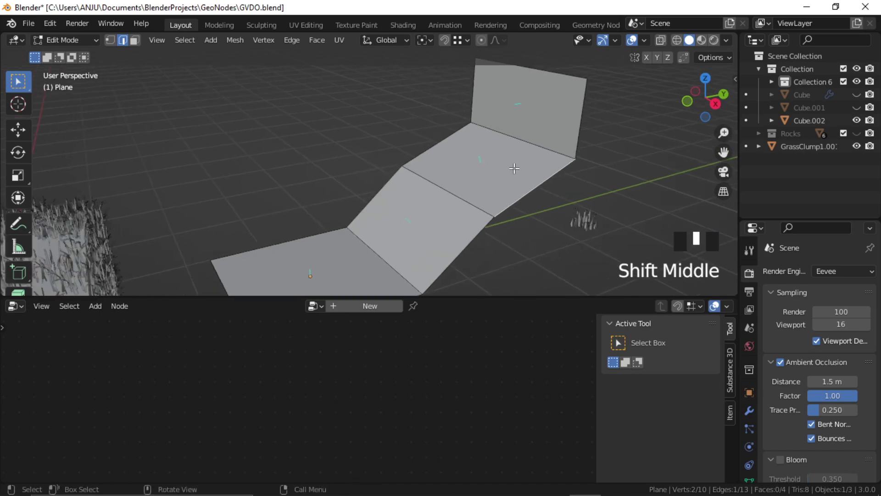
{"action": "middle_click_drag", "start_coordinate": [380, 232], "coordinate": [469, 211], "text": "shift"}
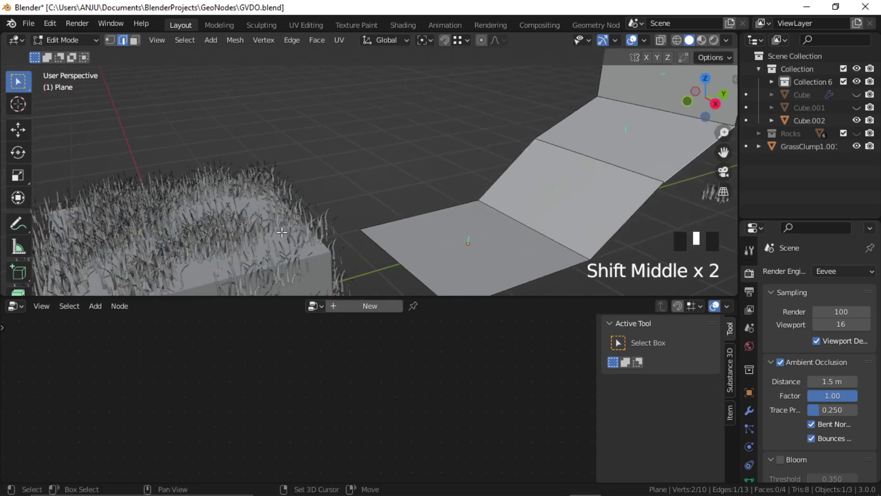
{"action": "middle_click_drag", "start_coordinate": [304, 214], "coordinate": [348, 204], "text": "shift"}
{"action": "scroll", "coordinate": [480, 202], "scroll_direction": "down", "scroll_amount": 2}
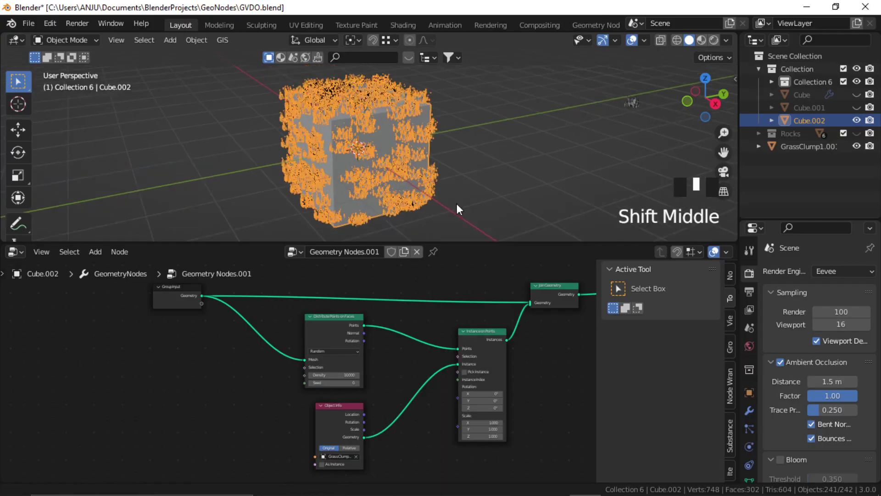
Add a Normal node to the cube's geometry node tree and place it to the left of the Object Info node
{"action": "middle_click_drag", "start_coordinate": [456, 203], "coordinate": [459, 209], "text": "shift"}
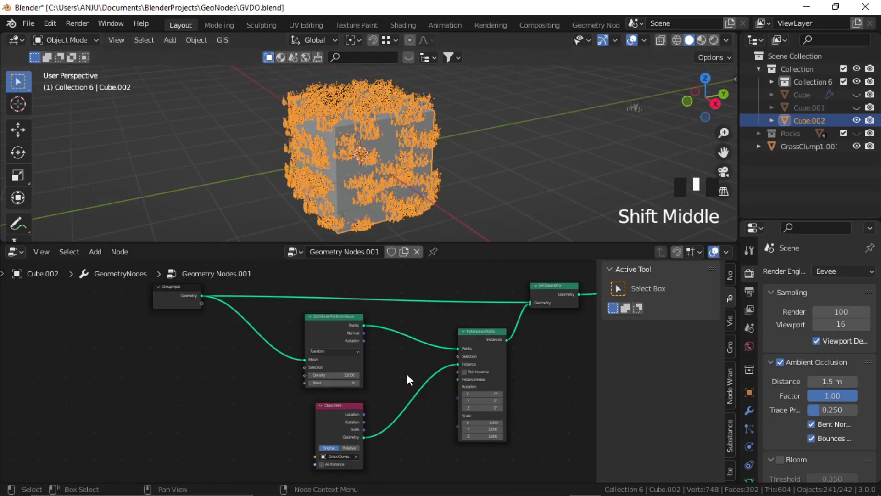
{"action": "middle_click_drag", "start_coordinate": [386, 366], "coordinate": [390, 346]}
{"action": "left_click", "coordinate": [274, 380]}
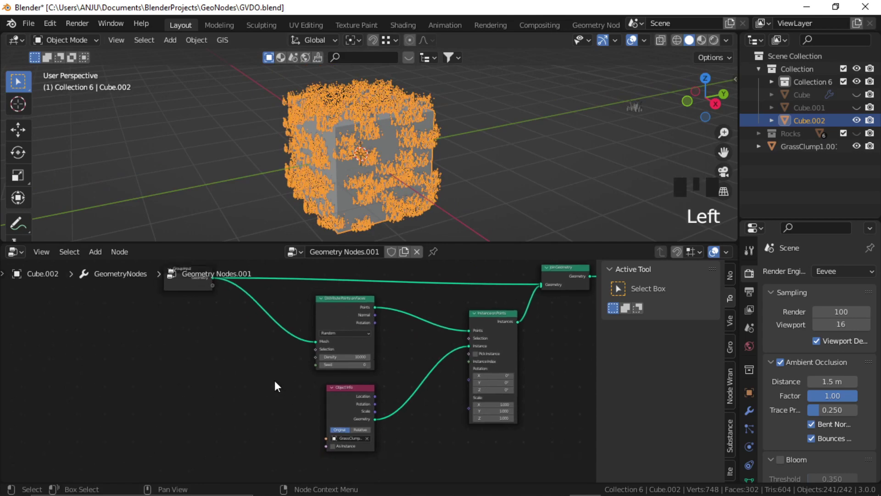
{"action": "key", "text": "shift+a"}
{"action": "left_click", "coordinate": [250, 231]}
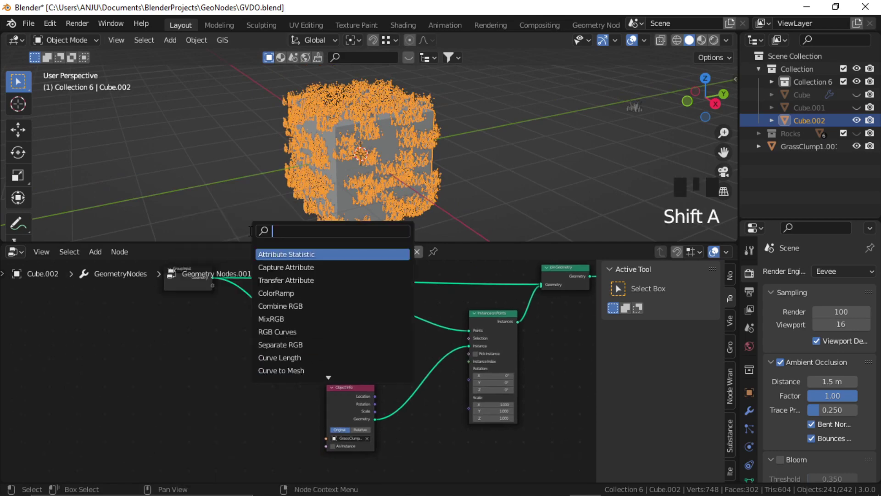
{"action": "type", "text": "norm"}
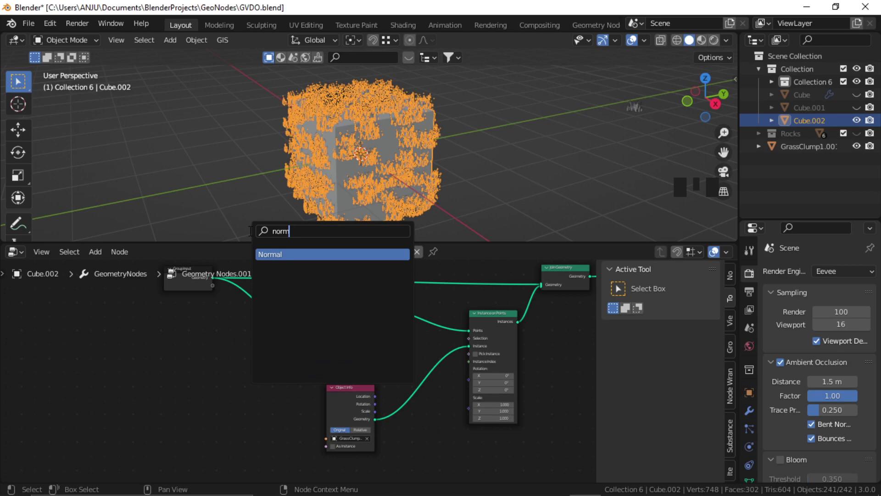
{"action": "left_click", "coordinate": [294, 254]}
{"action": "left_click", "coordinate": [156, 410]}
{"action": "scroll", "coordinate": [197, 413], "scroll_direction": "up", "scroll_amount": 2}
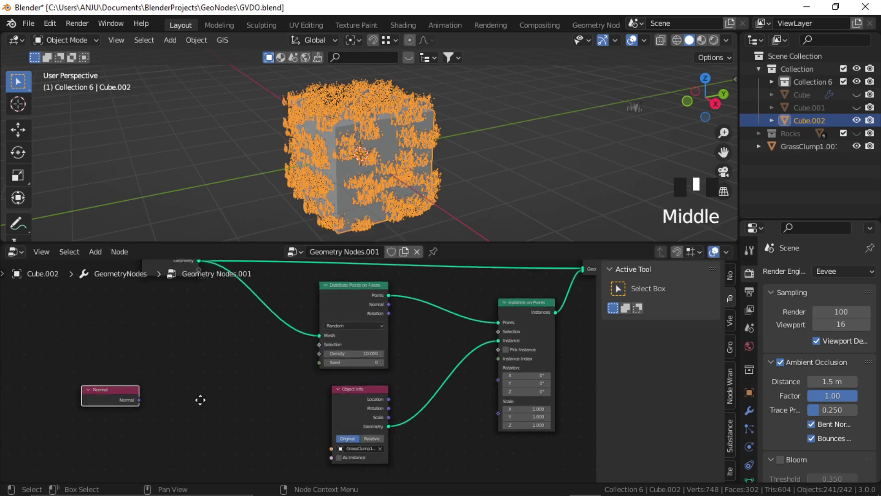
{"action": "middle_click_drag", "start_coordinate": [201, 400], "coordinate": [242, 391]}
{"action": "left_click_drag", "start_coordinate": [153, 394], "coordinate": [165, 414]}
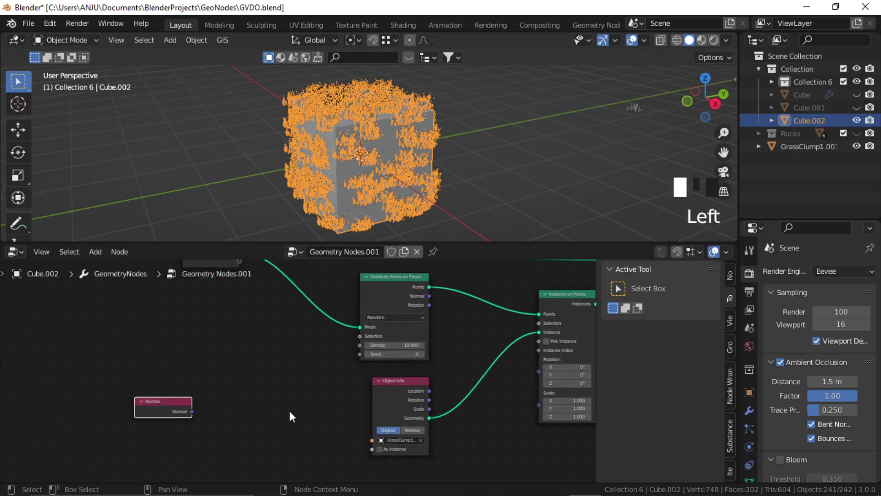
Add a Separate XYZ node and place it between the Normal and Object Info nodes
{"action": "left_click", "coordinate": [266, 416]}
{"action": "key", "text": "shift+a"}
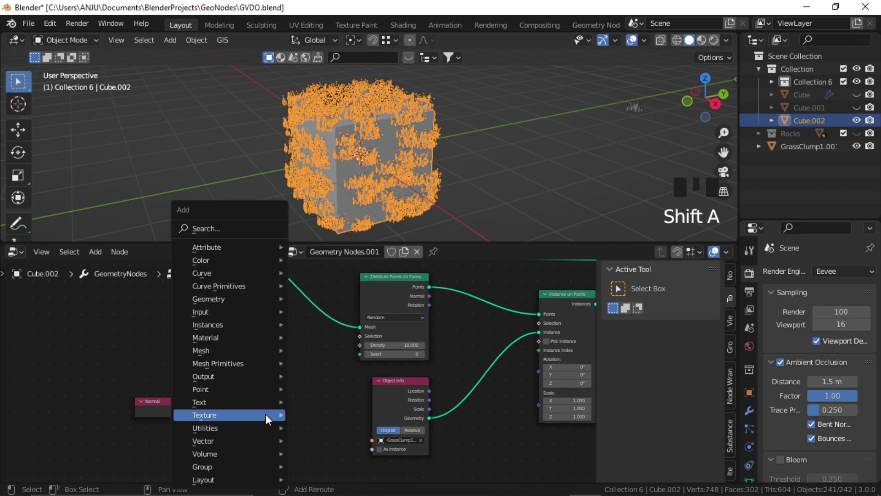
{"action": "left_click", "coordinate": [223, 231]}
{"action": "type", "text": "sep"}
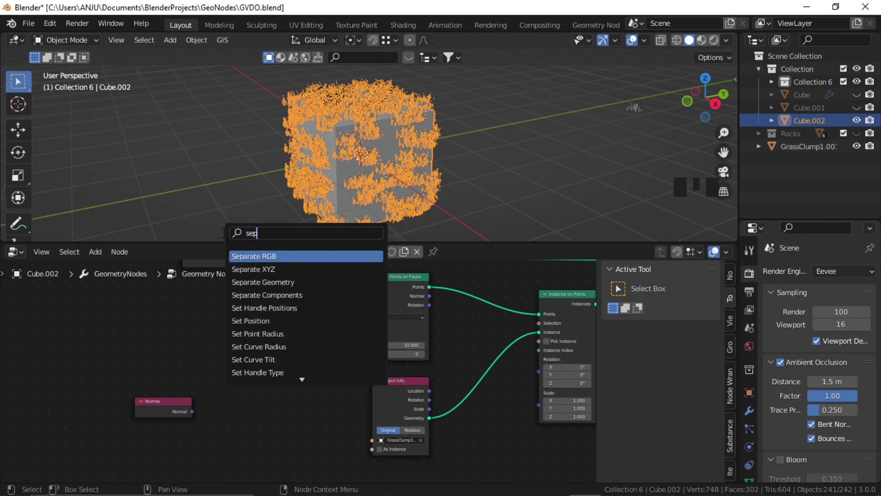
{"action": "left_click", "coordinate": [264, 269]}
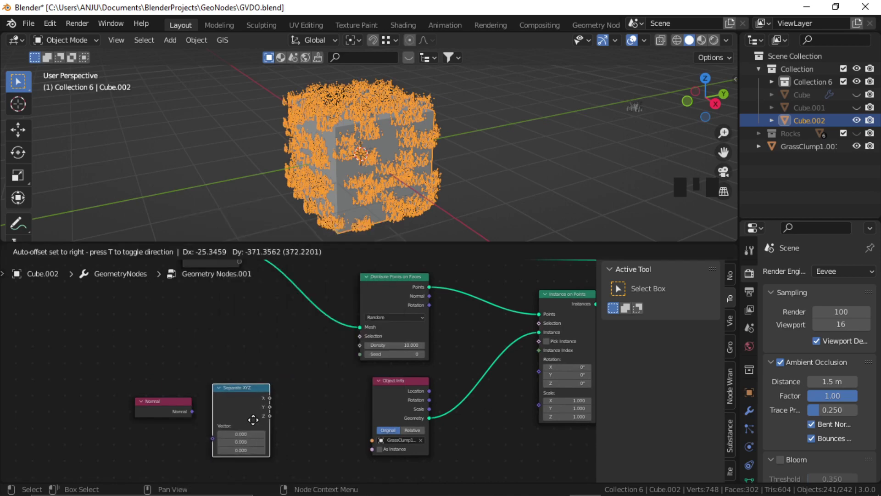
{"action": "left_click", "coordinate": [315, 429]}
{"action": "middle_click_drag", "start_coordinate": [270, 424], "coordinate": [225, 423], "text": "ctrl"}
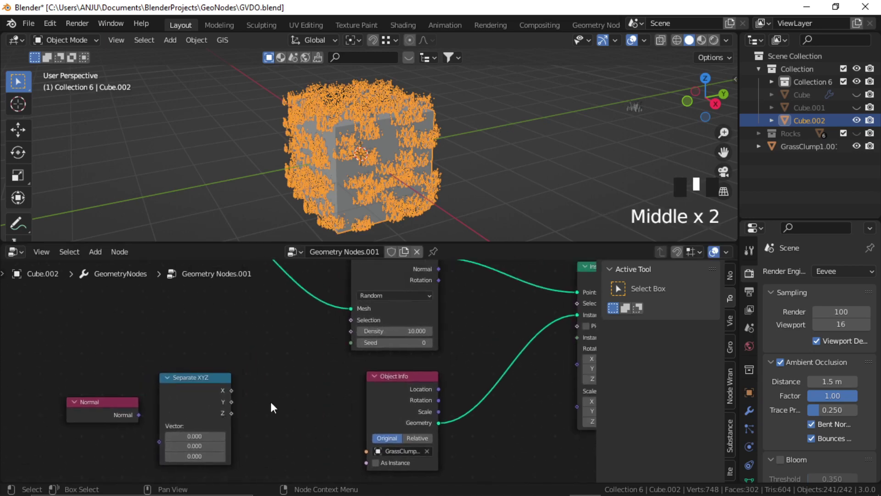
{"action": "middle_click_drag", "start_coordinate": [273, 408], "coordinate": [255, 427]}
{"action": "middle_click_drag", "start_coordinate": [315, 366], "coordinate": [319, 395]}
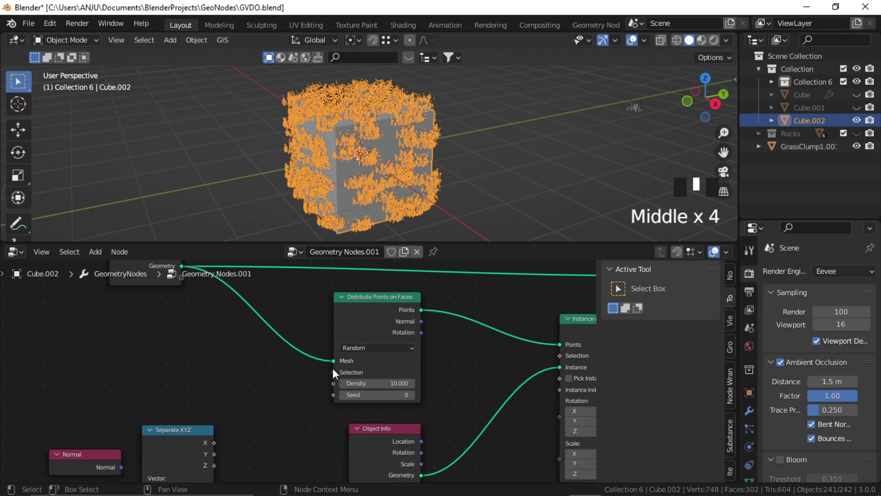
{"action": "middle_click_drag", "start_coordinate": [331, 365], "coordinate": [366, 318]}
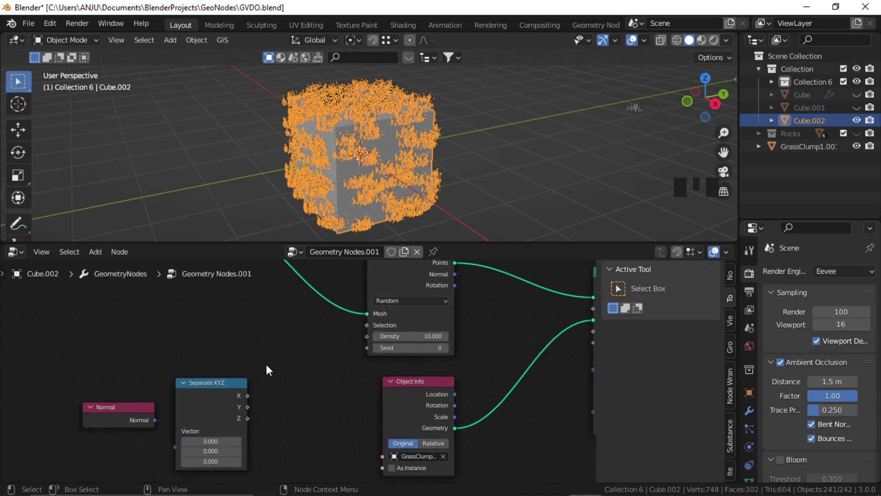
Add a Combine XYZ node and place it between the Separate XYZ and Object Info nodes
{"action": "key", "text": "shift+a"}
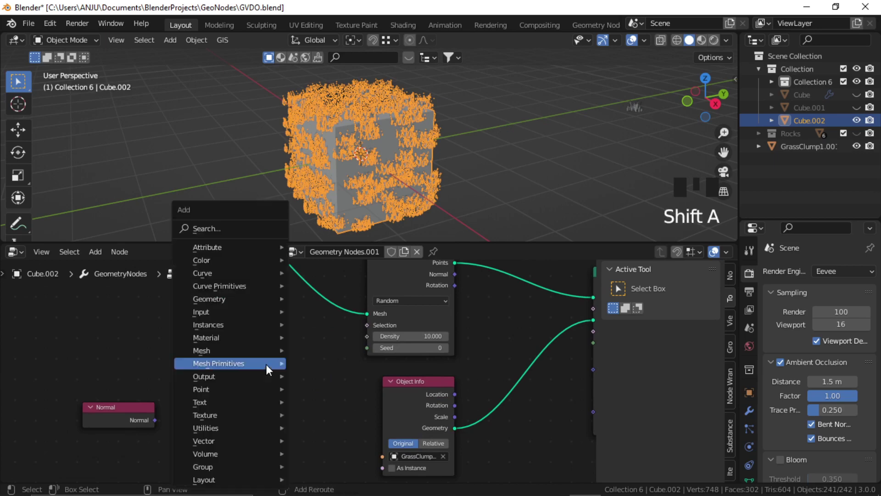
{"action": "left_click", "coordinate": [225, 224]}
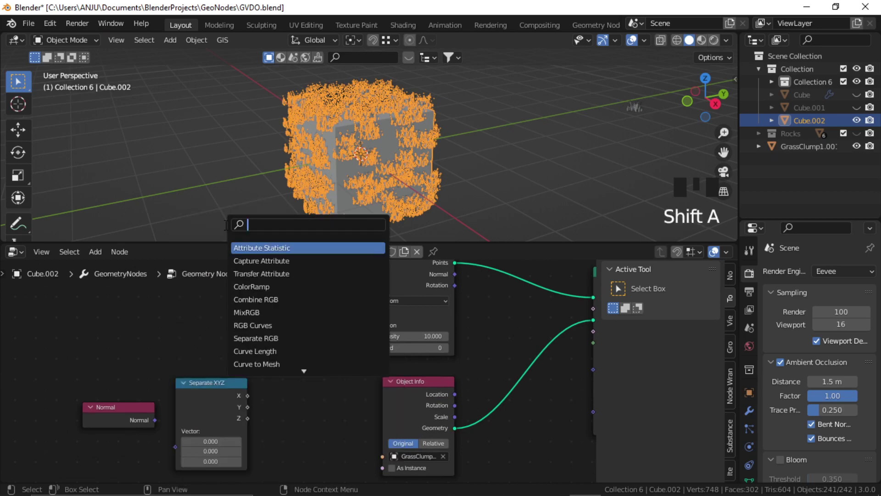
{"action": "type", "text": "com"}
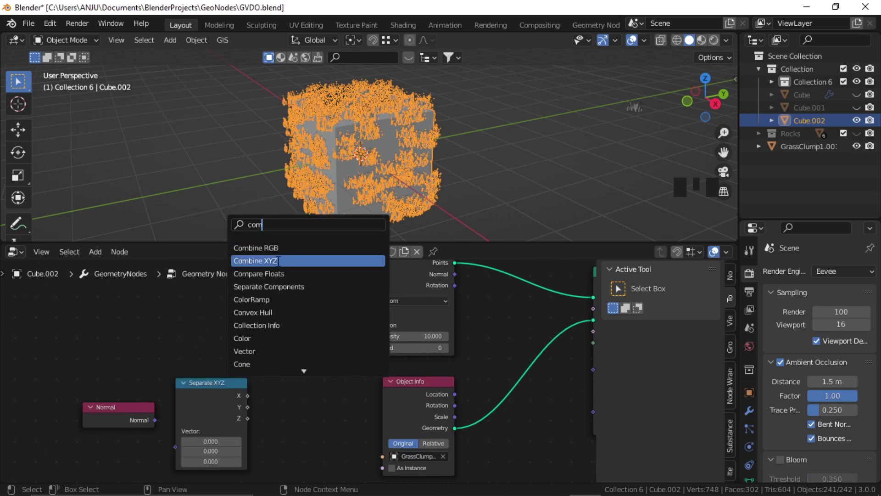
{"action": "left_click", "coordinate": [261, 260]}
{"action": "left_click", "coordinate": [264, 431]}
{"action": "middle_click_drag", "start_coordinate": [265, 431], "coordinate": [260, 410]}
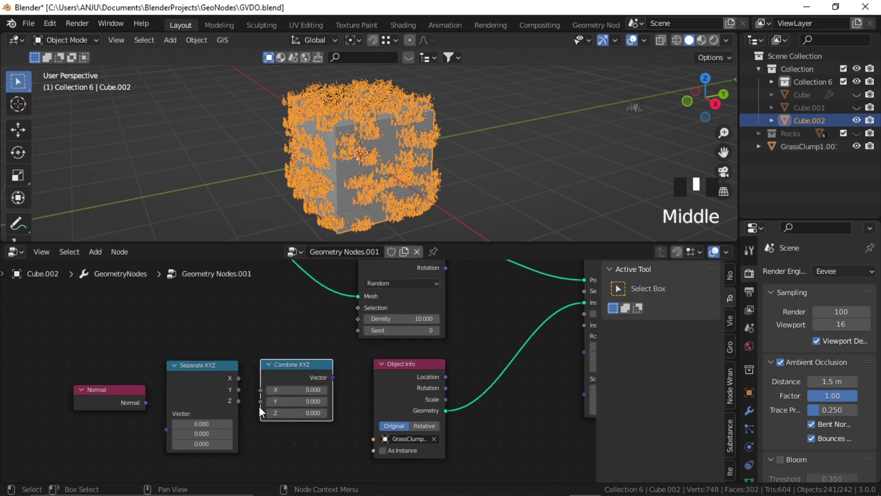
Link the Normal output to the Separate XYZ vector input, and connect its Z output to the Z input of Combine XYZ
{"action": "left_click_drag", "start_coordinate": [146, 402], "coordinate": [167, 429]}
{"action": "middle_click_drag", "start_coordinate": [166, 425], "coordinate": [209, 441]}
{"action": "scroll", "coordinate": [103, 422], "scroll_direction": "up", "scroll_amount": 2}
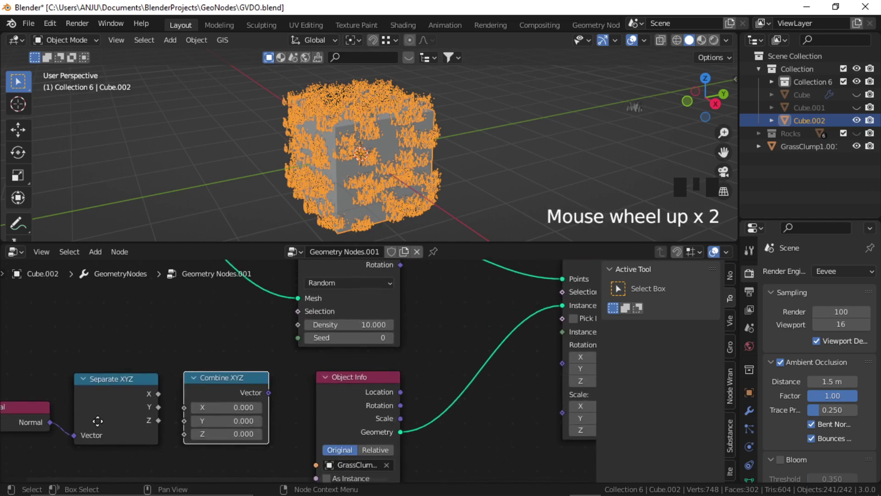
{"action": "middle_click_drag", "start_coordinate": [74, 419], "coordinate": [90, 427]}
{"action": "left_click_drag", "start_coordinate": [208, 419], "coordinate": [235, 432]}
{"action": "middle_click", "coordinate": [294, 416]}
{"action": "middle_click_drag", "start_coordinate": [294, 416], "coordinate": [237, 432]}
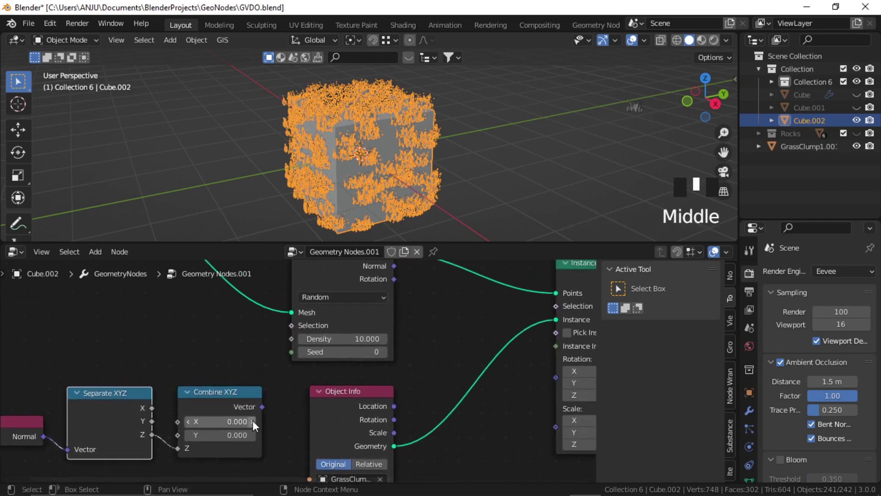
Connect the Combine XYZ vector to the Selection input of Distribute Points on Faces, and check the grass on the cube's upper and lower faces
{"action": "left_click_drag", "start_coordinate": [261, 407], "coordinate": [299, 328]}
{"action": "middle_click_drag", "start_coordinate": [430, 336], "coordinate": [437, 370]}
{"action": "left_click", "coordinate": [503, 205]}
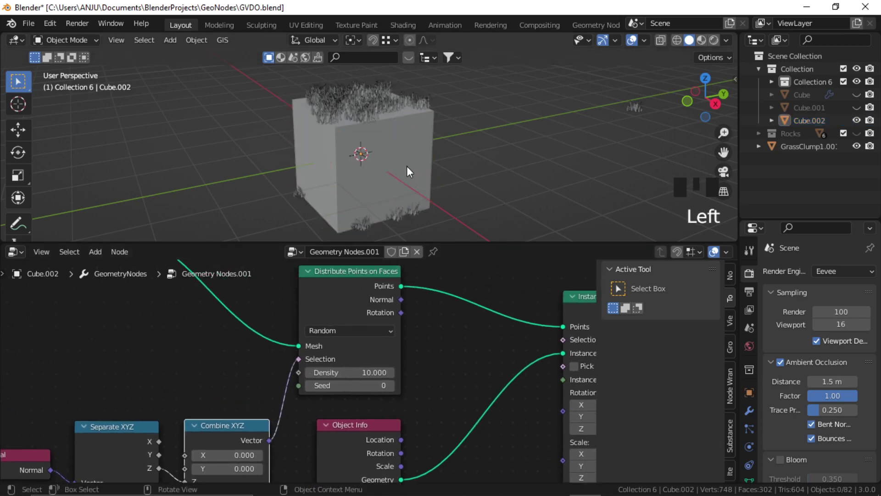
{"action": "middle_click_drag", "start_coordinate": [407, 166], "coordinate": [365, 169]}
{"action": "left_click", "coordinate": [355, 115]}
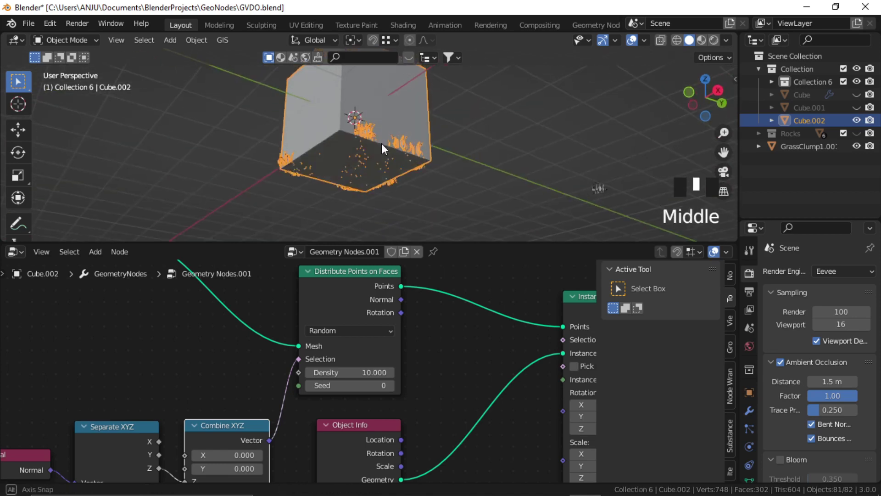
{"action": "middle_click_drag", "start_coordinate": [381, 143], "coordinate": [360, 125]}
{"action": "middle_click_drag", "start_coordinate": [365, 171], "coordinate": [422, 162], "text": "shift"}
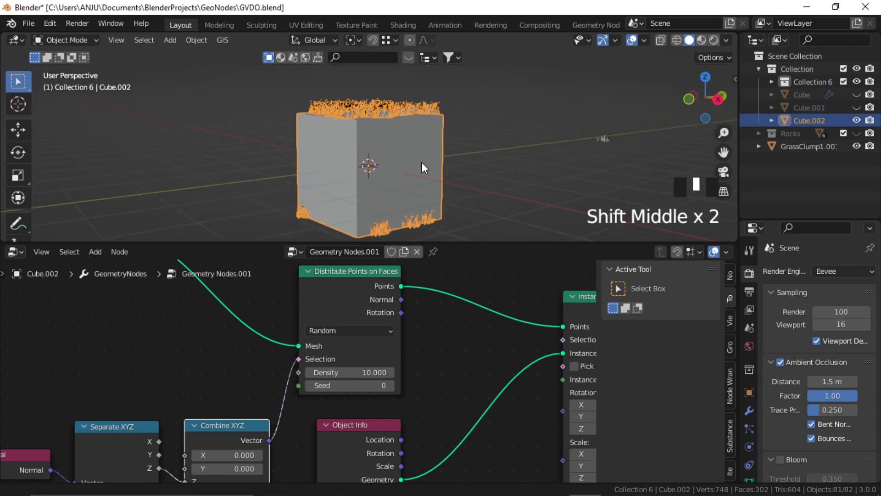
Move the Normal and Separate XYZ nodes away from Combine XYZ to make room between them
{"action": "scroll", "coordinate": [239, 380], "scroll_direction": "down", "scroll_amount": 2}
{"action": "middle_click_drag", "start_coordinate": [240, 380], "coordinate": [291, 362]}
{"action": "left_click_drag", "start_coordinate": [245, 365], "coordinate": [90, 450]}
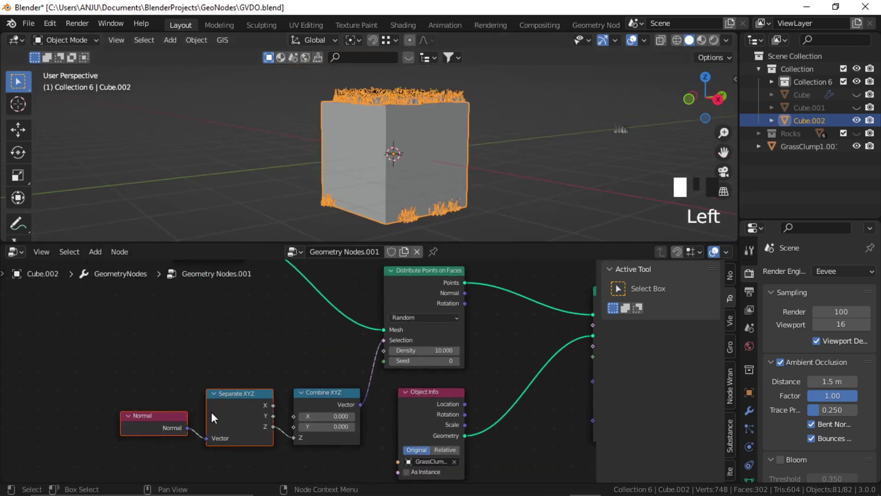
{"action": "key", "text": "g"}
{"action": "left_click", "coordinate": [149, 404]}
{"action": "left_click", "coordinate": [218, 385]}
{"action": "middle_click_drag", "start_coordinate": [218, 385], "coordinate": [238, 372]}
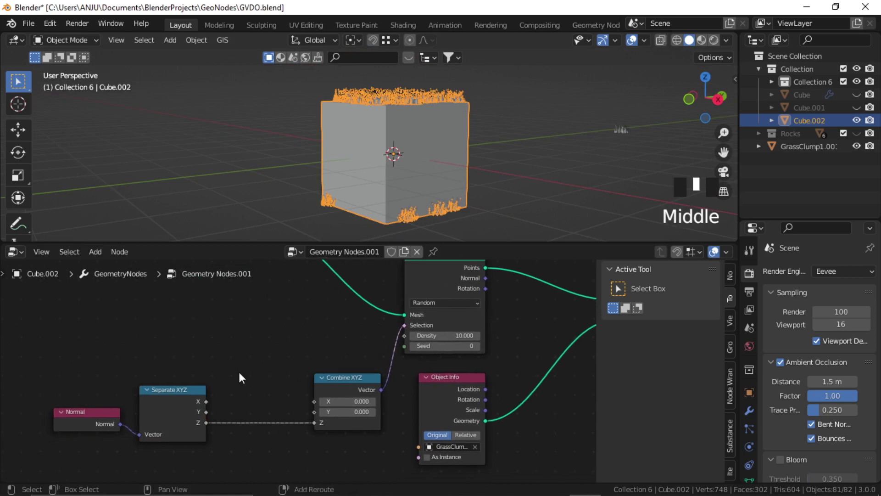
Add a Math node on the Z link between Separate XYZ and Combine XYZ
{"action": "key", "text": "shift+a"}
{"action": "left_click", "coordinate": [202, 229]}
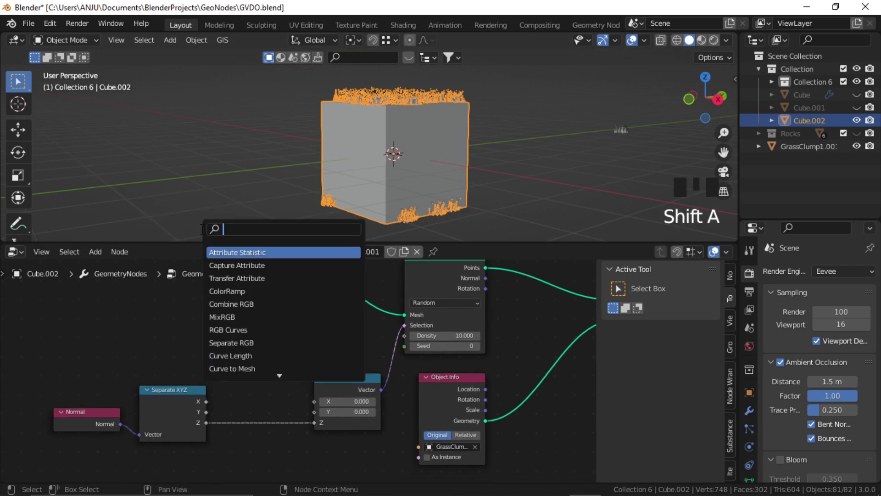
{"action": "type", "text": "math"}
{"action": "key", "text": "Return"}
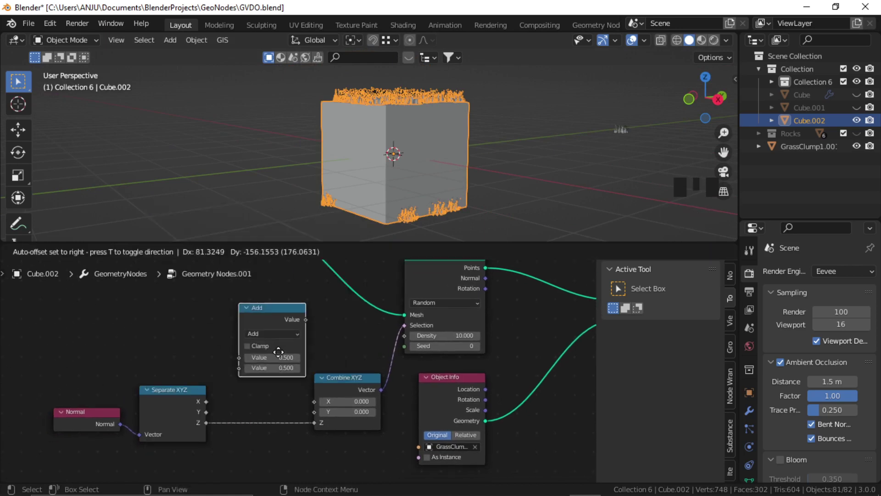
{"action": "left_click", "coordinate": [285, 374]}
Change the Math node's operation to Greater Than and set its threshold to 0.9
{"action": "scroll", "coordinate": [287, 348], "scroll_direction": "up", "scroll_amount": 2}
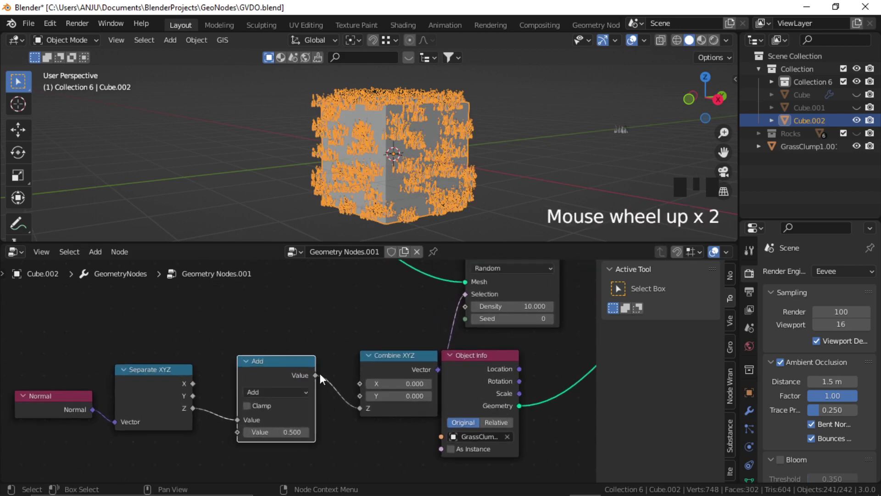
{"action": "left_click", "coordinate": [286, 390]}
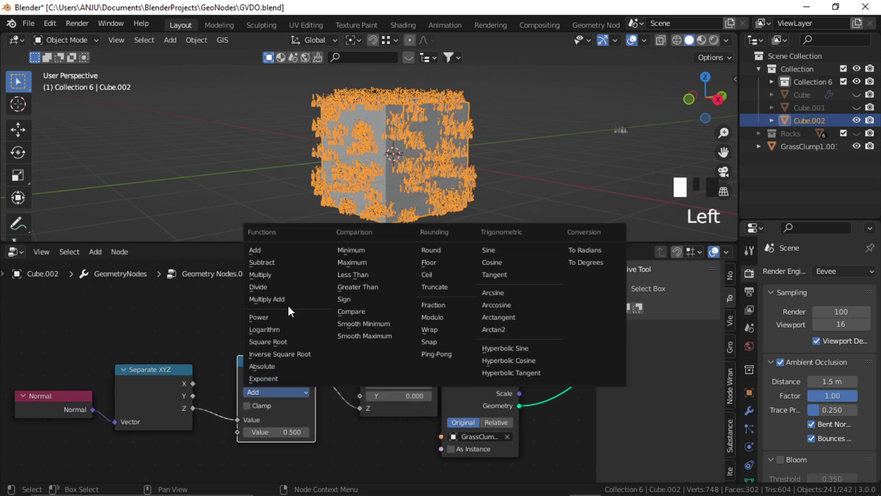
{"action": "left_click", "coordinate": [367, 288]}
{"action": "middle_click_drag", "start_coordinate": [278, 344], "coordinate": [267, 332]}
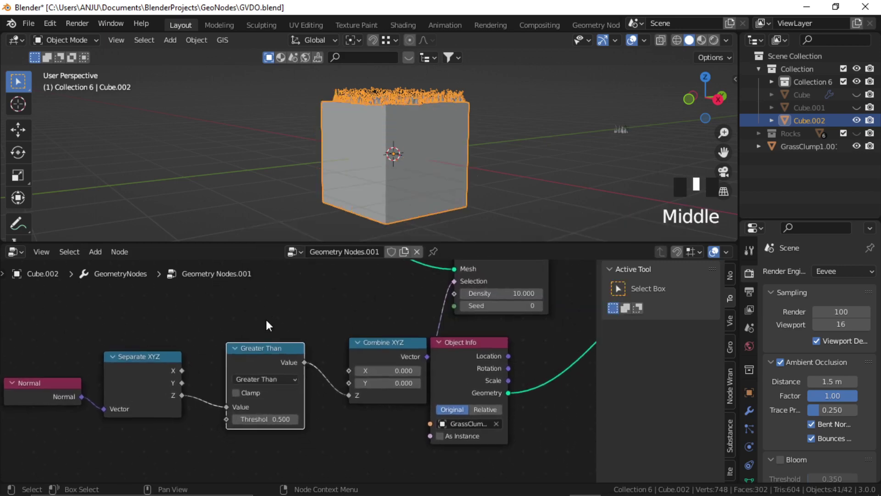
{"action": "left_click", "coordinate": [260, 419]}
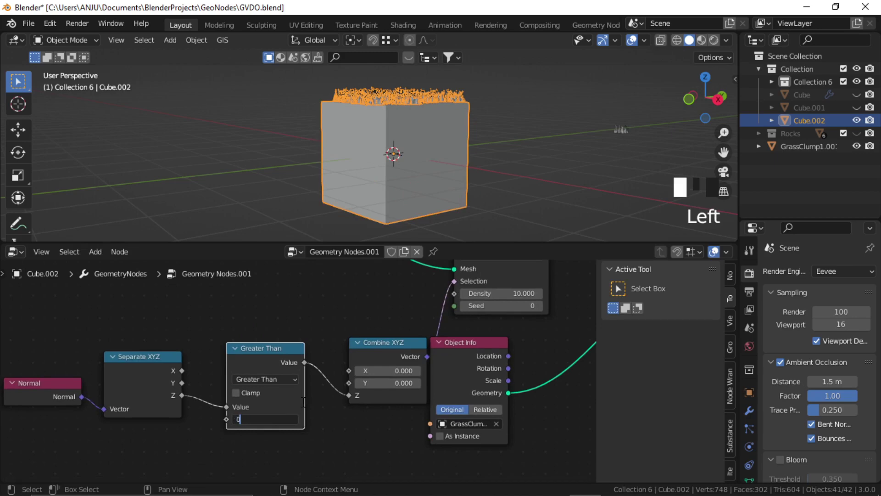
{"action": "type", "text": "0.9"}
{"action": "key", "text": "Return"}
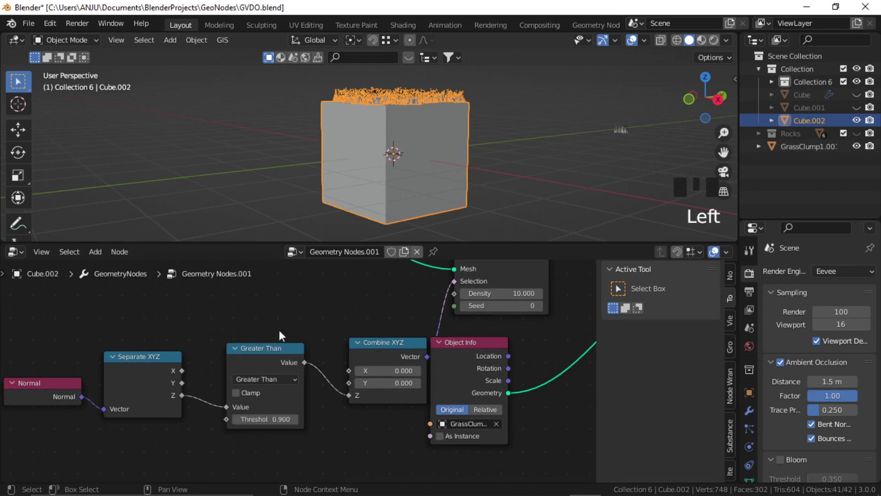
Move the Object Info node clear of Combine XYZ and enlarge the 3D viewport to inspect the grass on the cube
{"action": "middle_click_drag", "start_coordinate": [320, 324], "coordinate": [309, 358]}
{"action": "middle_click_drag", "start_coordinate": [422, 187], "coordinate": [500, 171]}
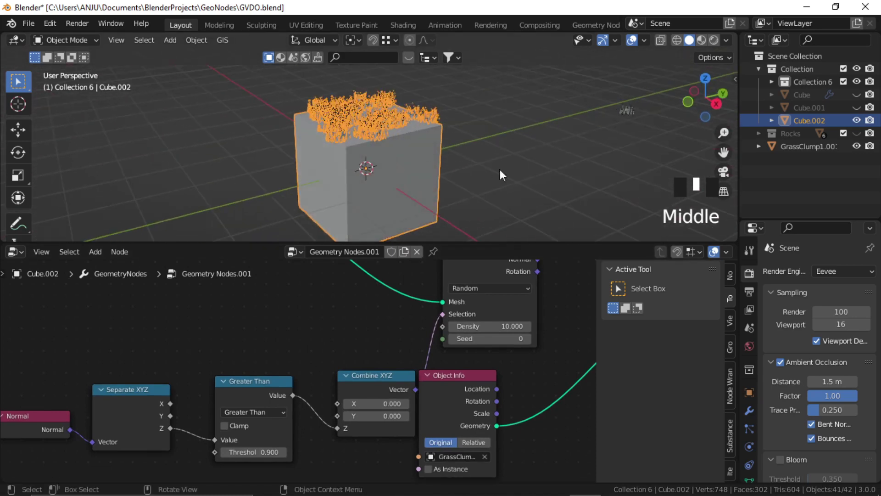
{"action": "left_click", "coordinate": [500, 169]}
{"action": "scroll", "coordinate": [384, 138], "scroll_direction": "up", "scroll_amount": 3}
{"action": "left_click_drag", "start_coordinate": [486, 376], "coordinate": [515, 372]}
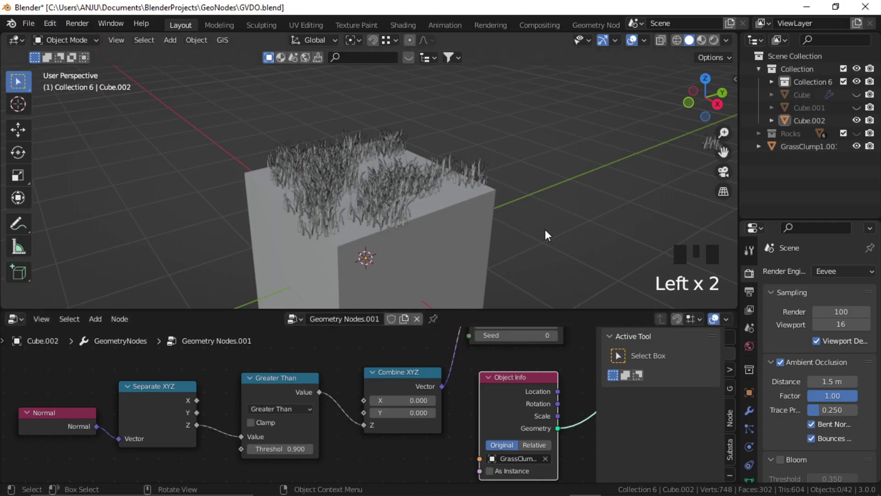
{"action": "middle_click_drag", "start_coordinate": [528, 231], "coordinate": [507, 202], "text": "shift"}
Delete all faces of the grassy cube in Edit Mode and add a plane in their place
{"action": "left_click", "coordinate": [395, 213]}
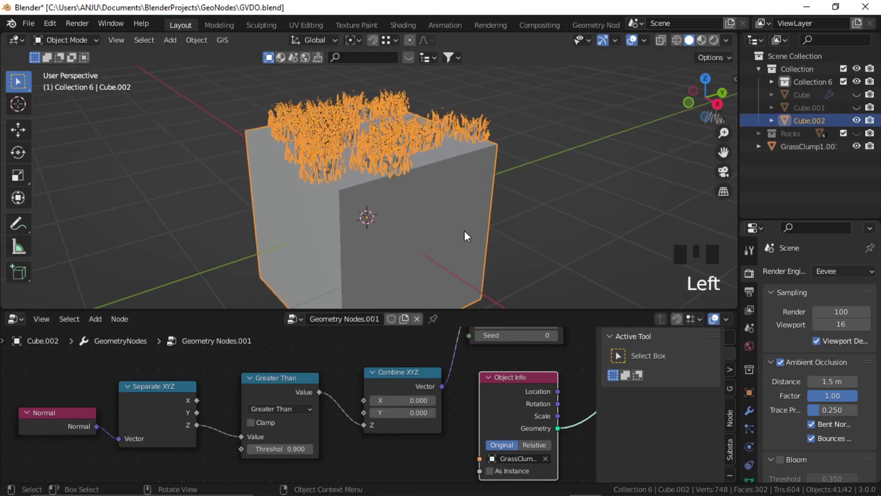
{"action": "scroll", "coordinate": [459, 233], "scroll_direction": "down", "scroll_amount": 1}
{"action": "key", "text": "Tab"}
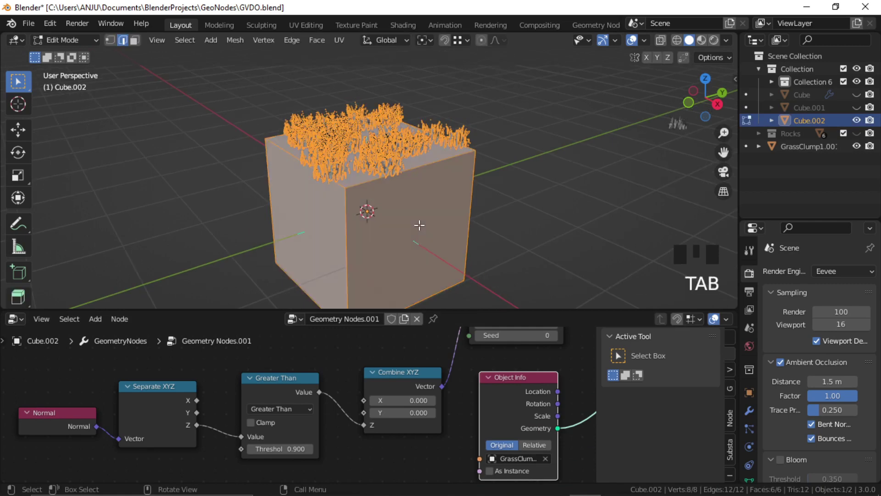
{"action": "key", "text": "x"}
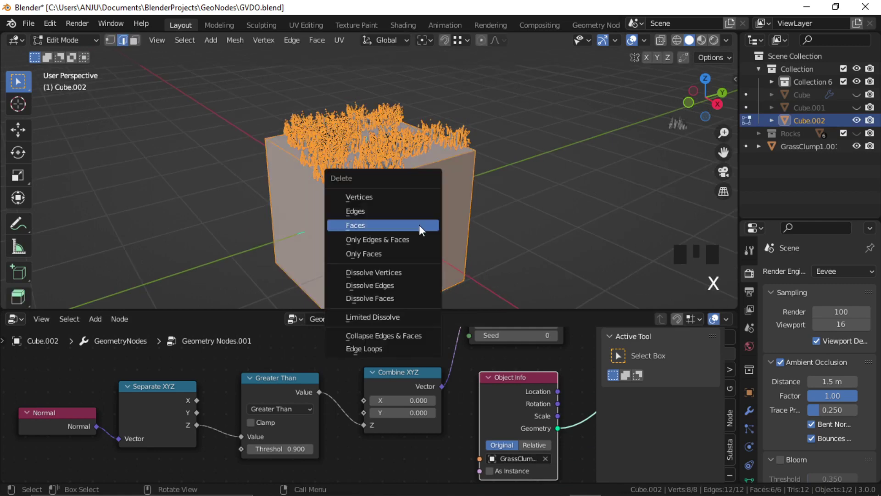
{"action": "left_click", "coordinate": [417, 225]}
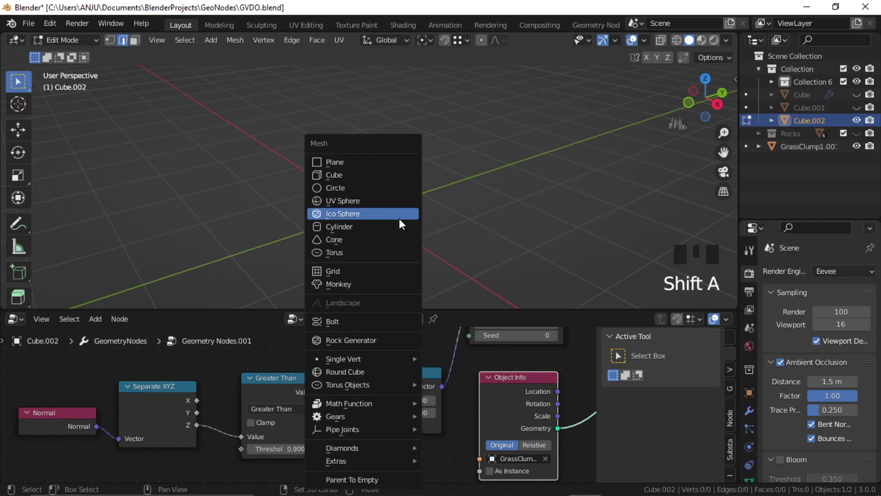
{"action": "left_click", "coordinate": [382, 164]}
{"action": "scroll", "coordinate": [517, 254], "scroll_direction": "up", "scroll_amount": 2}
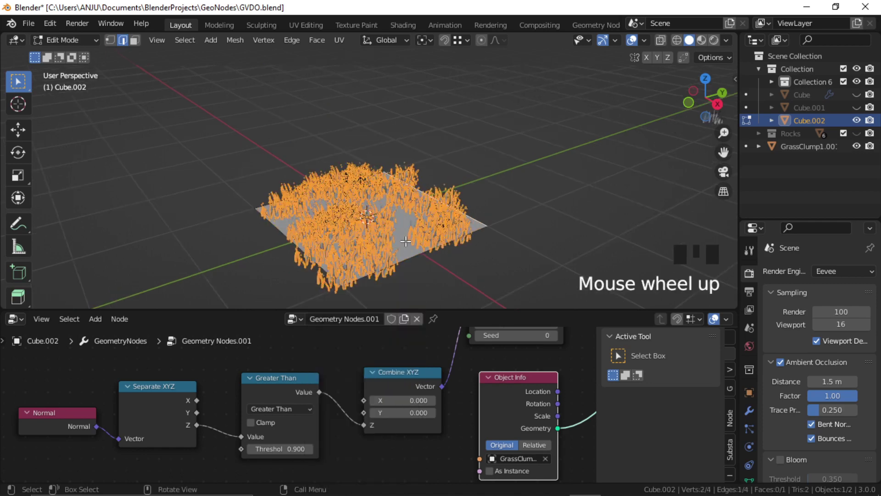
Extrude one edge of the grassy plane straight up into a tall upright wall
{"action": "key", "text": "Tab"}
{"action": "left_click", "coordinate": [488, 260]}
{"action": "middle_click_drag", "start_coordinate": [487, 260], "coordinate": [384, 249]}
{"action": "scroll", "coordinate": [391, 230], "scroll_direction": "up", "scroll_amount": 2}
{"action": "key", "text": "Tab"}
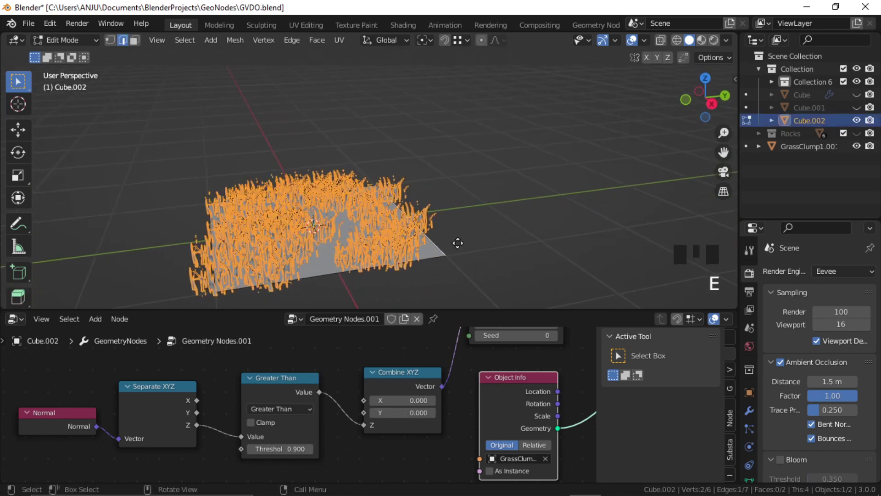
{"action": "left_click", "coordinate": [460, 99]}
{"action": "middle_click_drag", "start_coordinate": [461, 98], "coordinate": [421, 159]}
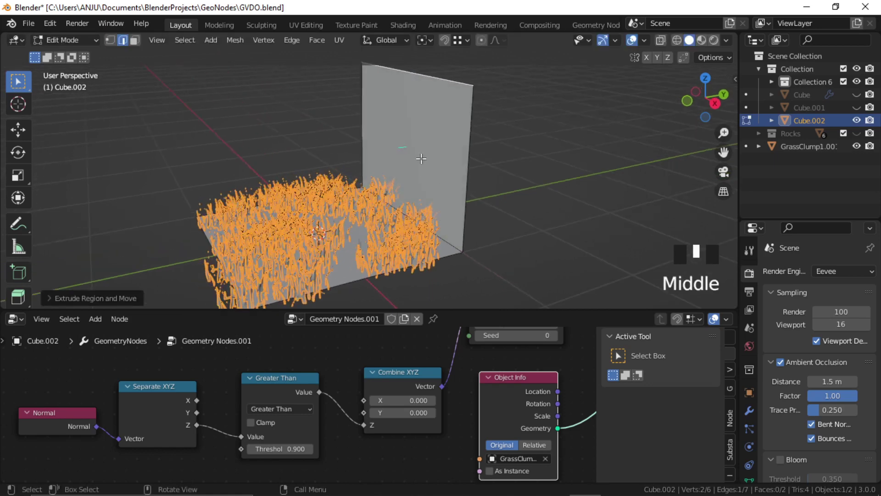
{"action": "mouse_move", "coordinate": [429, 191]}
{"action": "middle_mouse_down"}
{"action": "mouse_move", "coordinate": [400, 188]}
{"action": "mouse_move", "coordinate": [426, 196]}
{"action": "middle_mouse_up"}
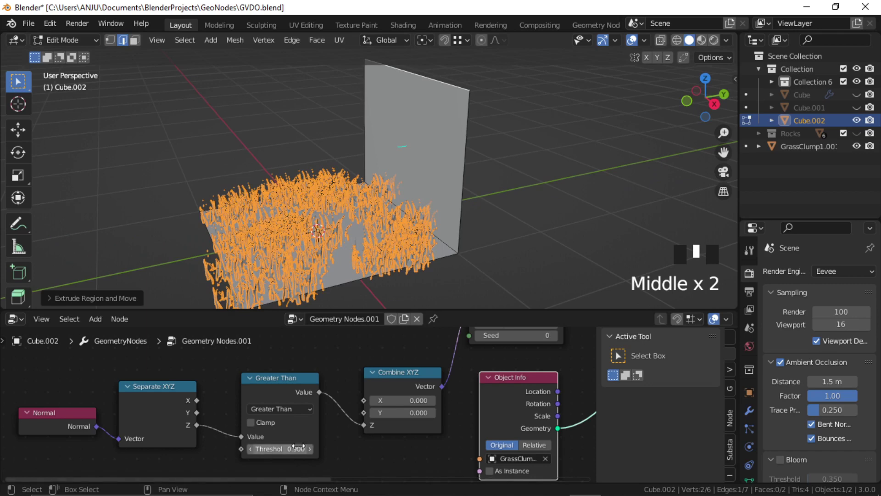
Review the normals overlay settings, and move the wall's upper edge about 1.58 m outward to tilt the wall into an incline
{"action": "left_click", "coordinate": [644, 40]}
{"action": "scroll", "coordinate": [632, 289], "scroll_direction": "down", "scroll_amount": 2}
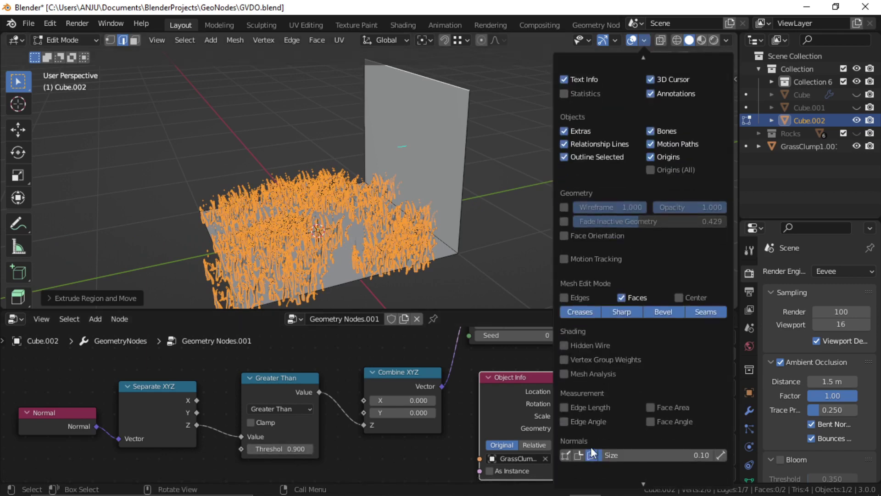
{"action": "left_click", "coordinate": [505, 238]}
{"action": "middle_click_drag", "start_coordinate": [464, 146], "coordinate": [426, 132], "text": "shift"}
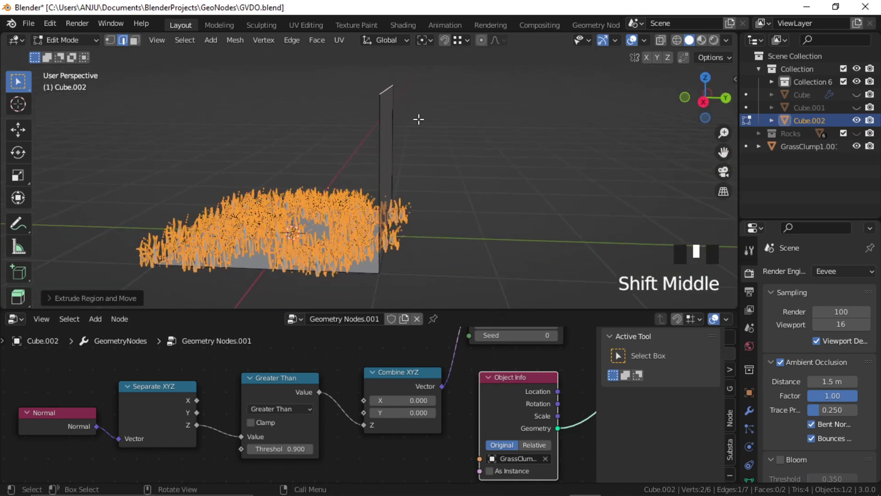
{"action": "key", "text": "g"}
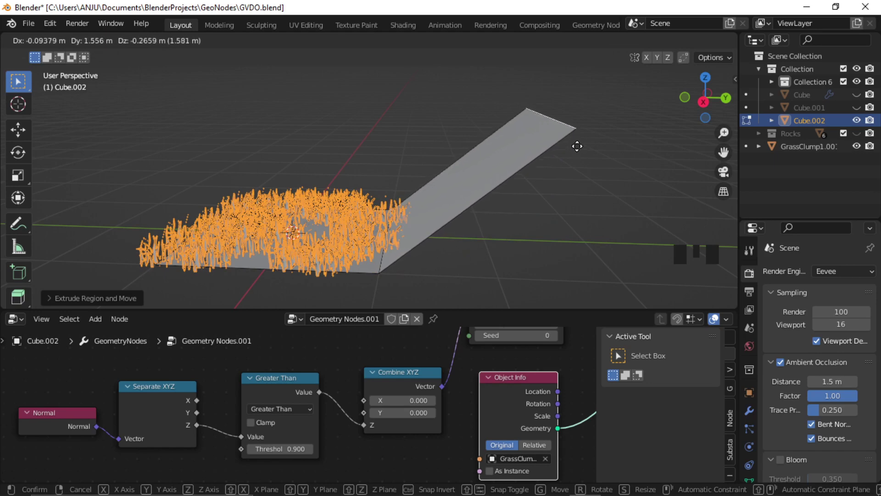
{"action": "left_click", "coordinate": [576, 146]}
{"action": "middle_click_drag", "start_coordinate": [466, 177], "coordinate": [409, 322]}
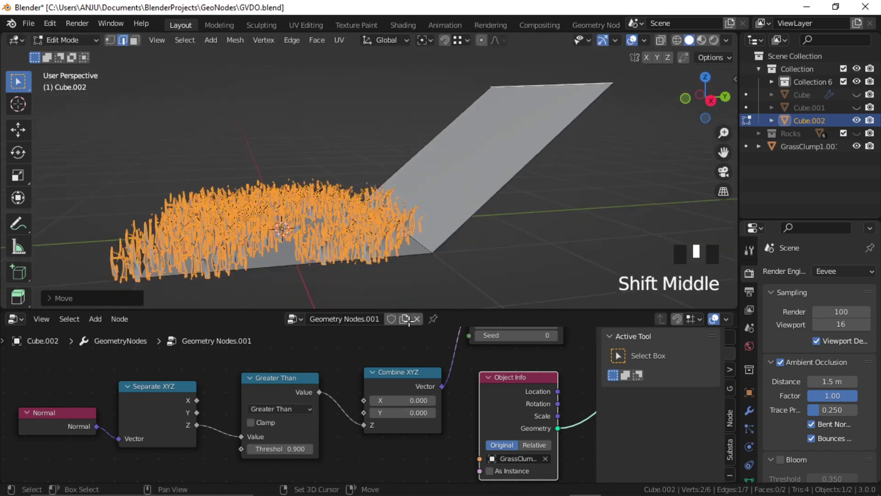
Lower the Greater Than node's threshold to 0.6 and check the grass on the incline and the cube
{"action": "left_click", "coordinate": [251, 450]}
{"action": "left_click", "coordinate": [251, 450]}
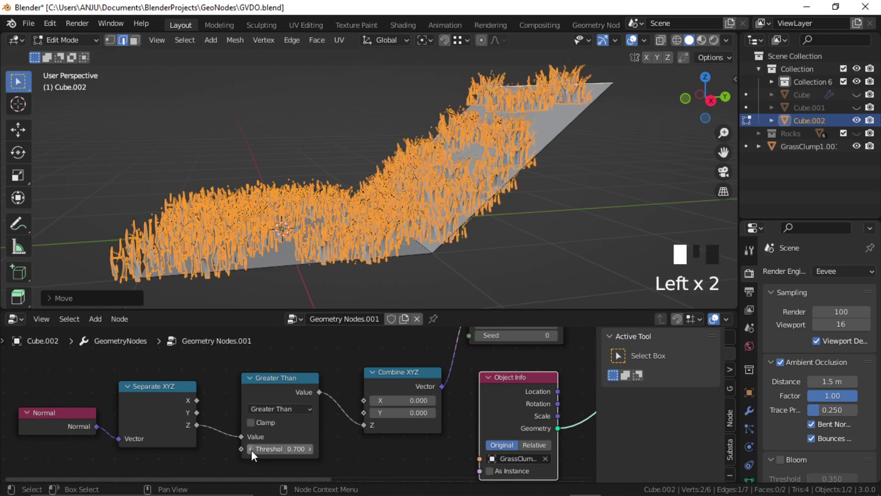
{"action": "middle_click_drag", "start_coordinate": [483, 129], "coordinate": [463, 138]}
{"action": "middle_click_drag", "start_coordinate": [543, 146], "coordinate": [533, 165]}
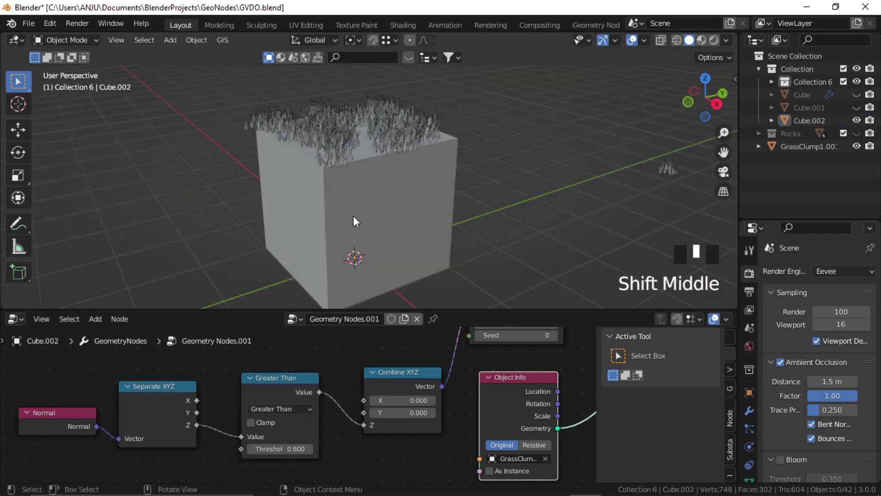
{"action": "middle_click_drag", "start_coordinate": [354, 221], "coordinate": [337, 216]}
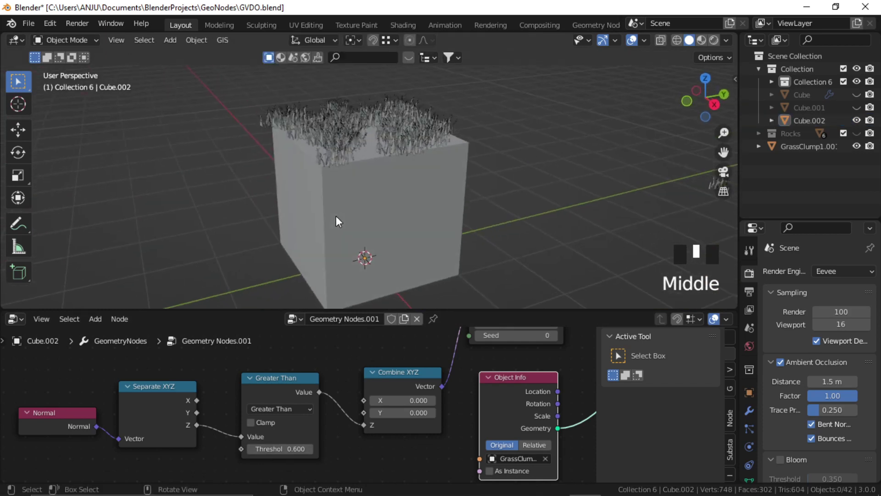
Show the Rocks collection in the viewport and expand it to list its rock objects
{"action": "middle_click_drag", "start_coordinate": [469, 220], "coordinate": [431, 250], "text": "shift"}
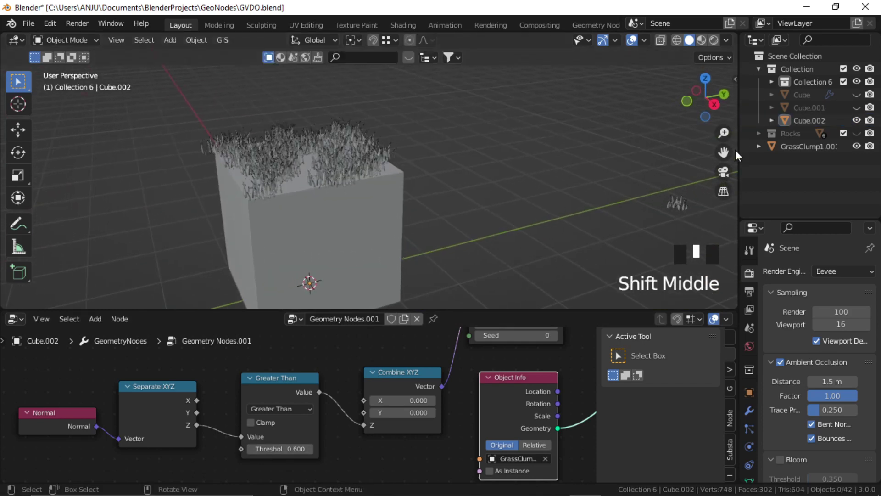
{"action": "left_click", "coordinate": [857, 133]}
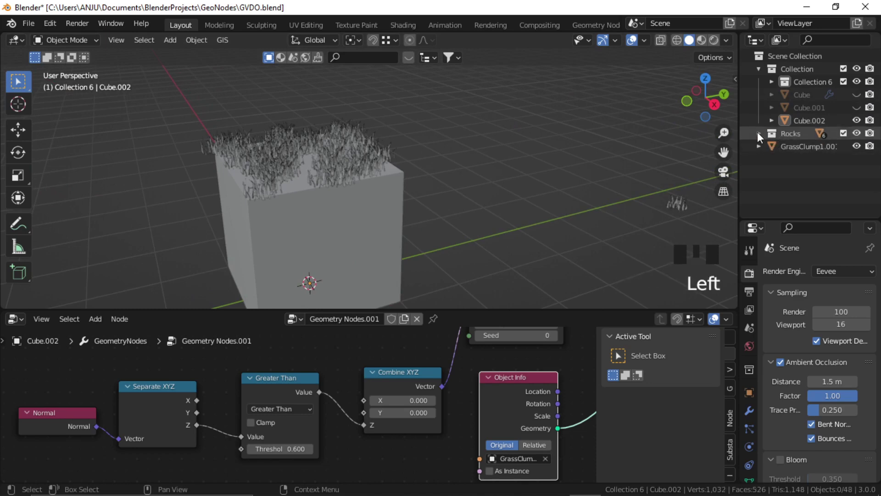
{"action": "left_click", "coordinate": [759, 134]}
{"action": "middle_click_drag", "start_coordinate": [610, 194], "coordinate": [432, 170], "text": "shift"}
{"action": "scroll", "coordinate": [430, 180], "scroll_direction": "down", "scroll_amount": 5}
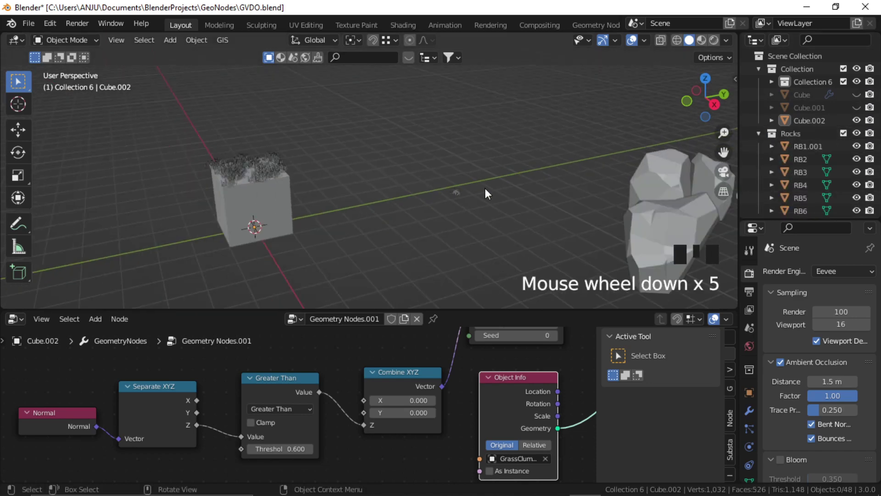
{"action": "middle_click_drag", "start_coordinate": [487, 193], "coordinate": [325, 200]}
{"action": "scroll", "coordinate": [492, 206], "scroll_direction": "down", "scroll_amount": 2}
{"action": "mouse_move", "coordinate": [492, 207]}
{"action": "middle_mouse_down"}
{"action": "mouse_move", "coordinate": [489, 195]}
{"action": "mouse_move", "coordinate": [498, 202]}
{"action": "middle_mouse_up"}
Examine the rock models, including the tallest rock's mesh in Edit Mode, and the contents of the Rocks collection
{"action": "left_click", "coordinate": [577, 179]}
{"action": "key", "text": "Tab"}
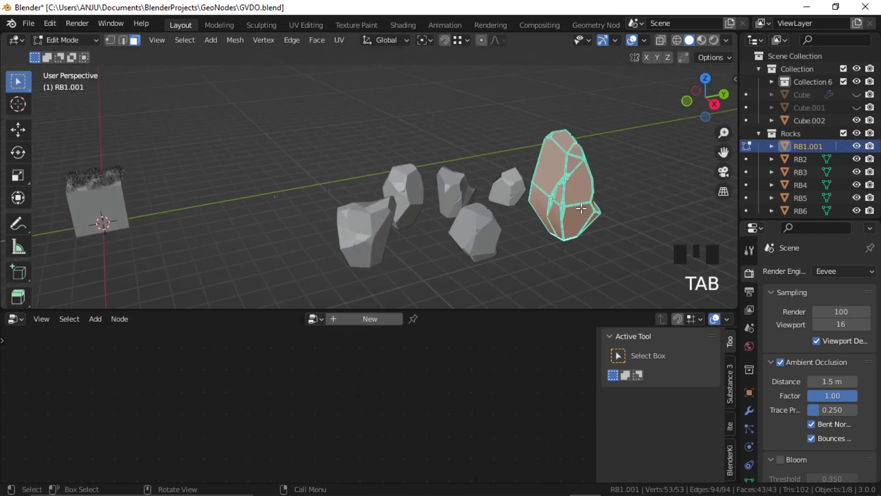
{"action": "middle_click_drag", "start_coordinate": [577, 179], "coordinate": [477, 199]}
{"action": "key", "text": "Tab"}
{"action": "left_click", "coordinate": [551, 253]}
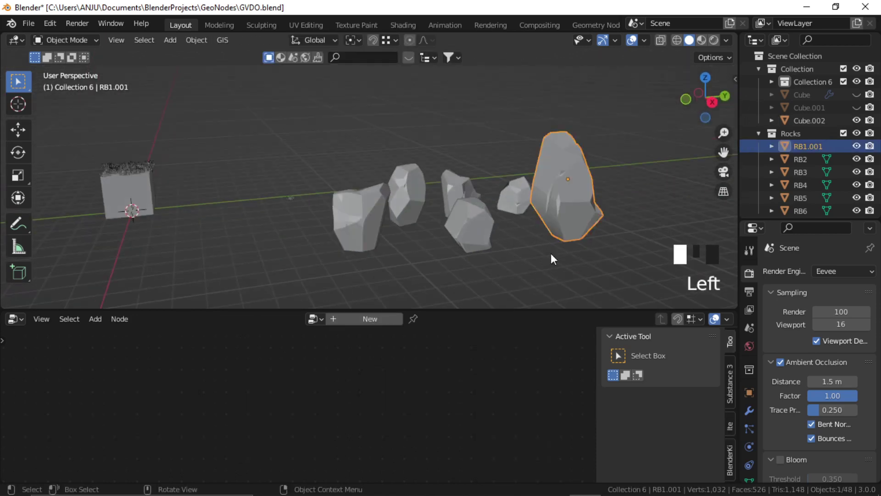
{"action": "middle_click_drag", "start_coordinate": [528, 215], "coordinate": [406, 213]}
{"action": "middle_click_drag", "start_coordinate": [486, 193], "coordinate": [453, 184]}
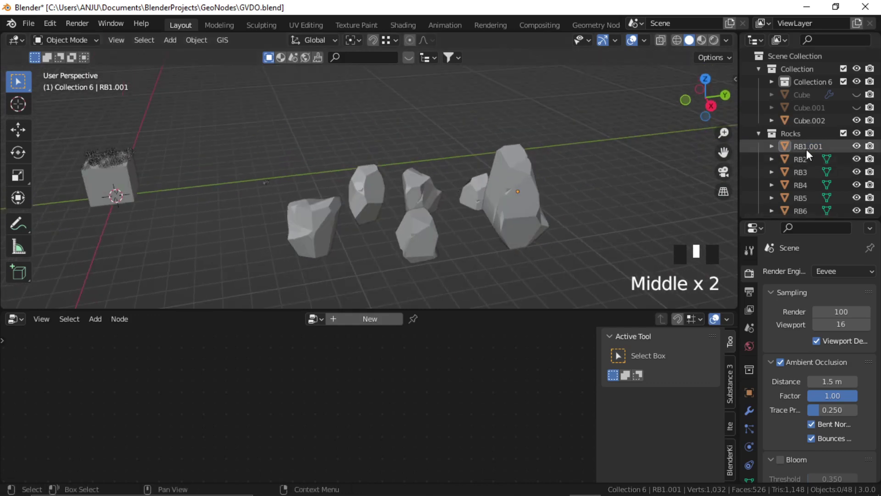
{"action": "scroll", "coordinate": [804, 150], "scroll_direction": "down", "scroll_amount": 2}
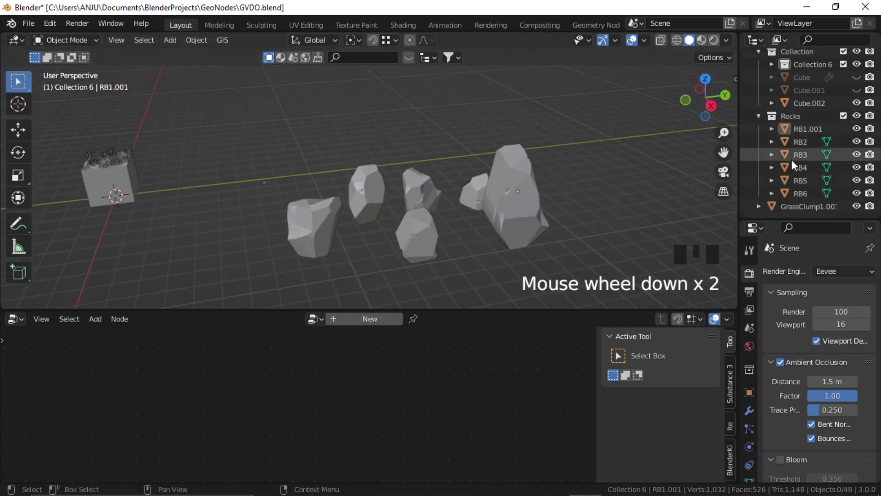
{"action": "left_click", "coordinate": [792, 116]}
{"action": "left_click", "coordinate": [544, 219]}
{"action": "middle_click_drag", "start_coordinate": [545, 218], "coordinate": [541, 220]}
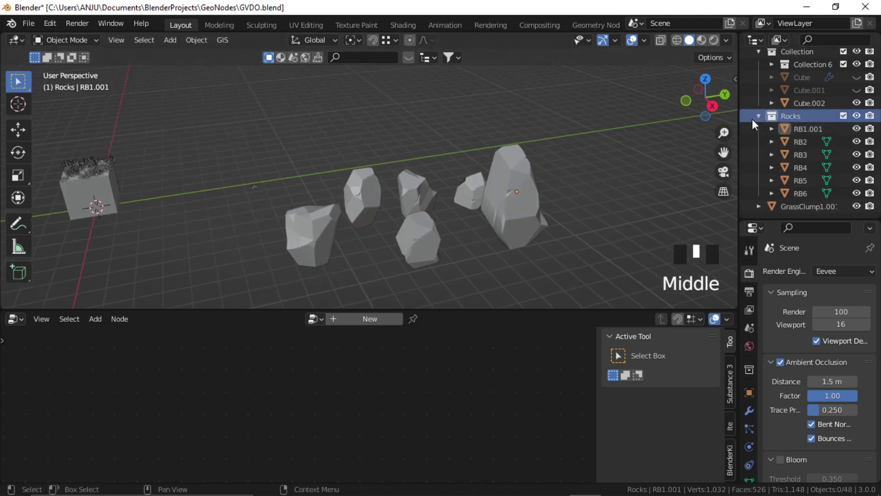
Duplicate the whole grass scattering node chain of the cube and place the copy above the original nodes
{"action": "middle_click_drag", "start_coordinate": [147, 219], "coordinate": [374, 219], "text": "shift"}
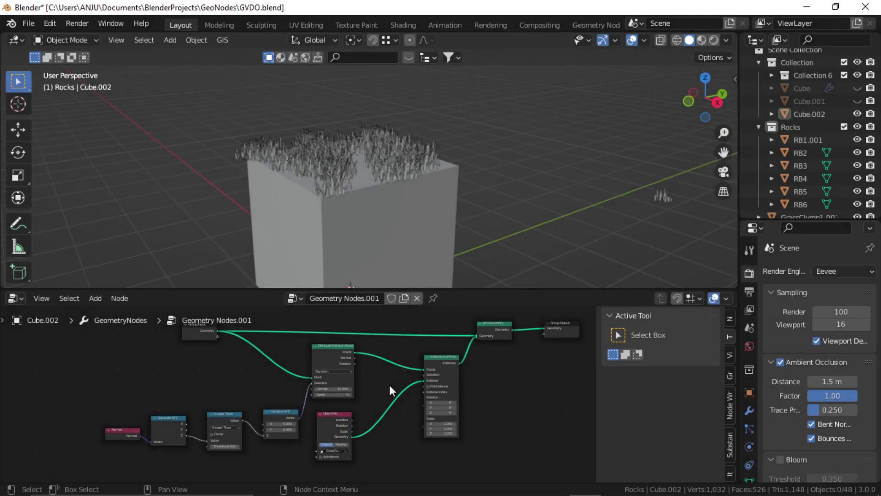
{"action": "left_click_drag", "start_coordinate": [486, 355], "coordinate": [113, 464]}
{"action": "middle_click_drag", "start_coordinate": [497, 416], "coordinate": [467, 480]}
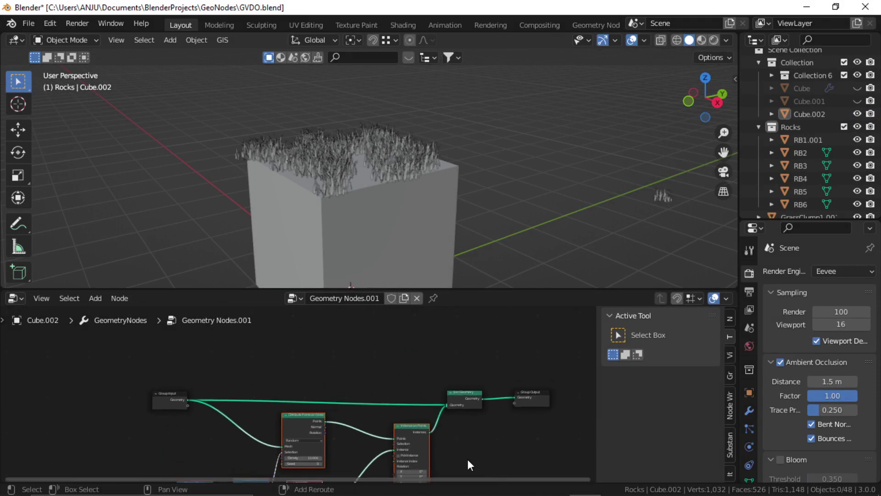
{"action": "key", "text": "g"}
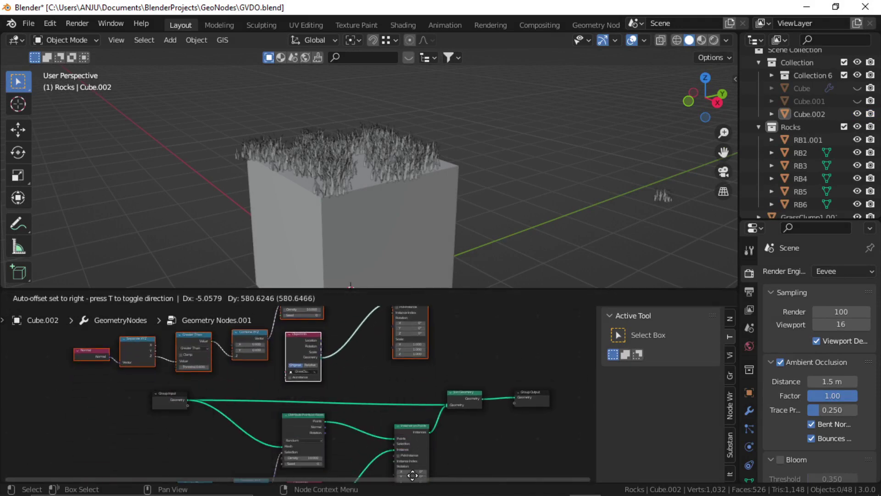
{"action": "left_click", "coordinate": [413, 475]}
Replace the Object Info node in the duplicated chain with a Collection Info node
{"action": "middle_click_drag", "start_coordinate": [433, 362], "coordinate": [383, 403]}
{"action": "scroll", "coordinate": [332, 408], "scroll_direction": "up", "scroll_amount": 6}
{"action": "left_click", "coordinate": [383, 403]}
{"action": "scroll", "coordinate": [312, 410], "scroll_direction": "up", "scroll_amount": 1}
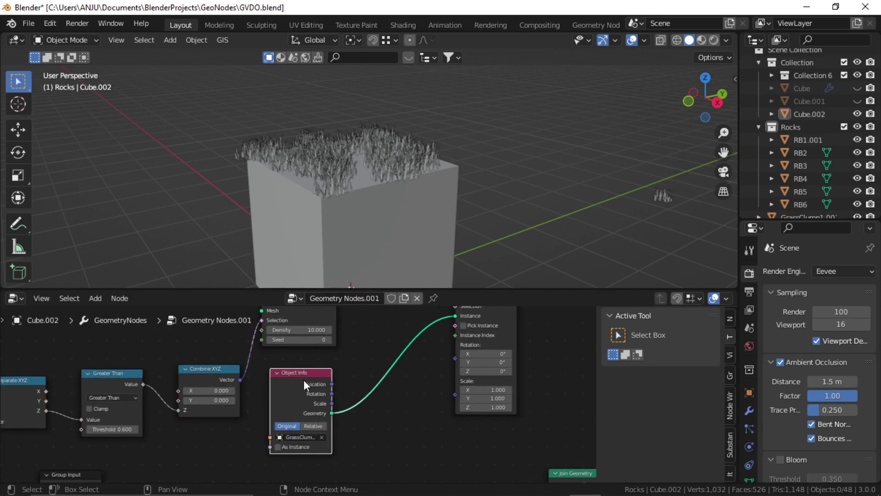
{"action": "key", "text": "x"}
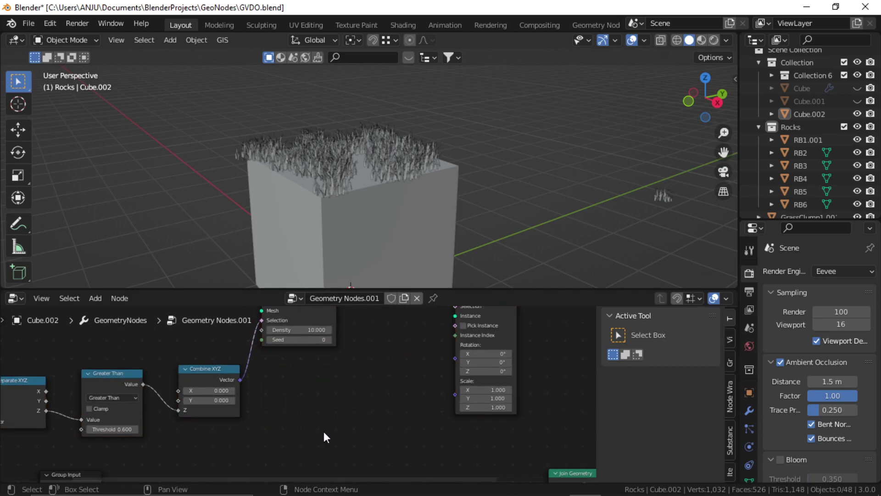
{"action": "key", "text": "shift+a"}
{"action": "left_click", "coordinate": [281, 230]}
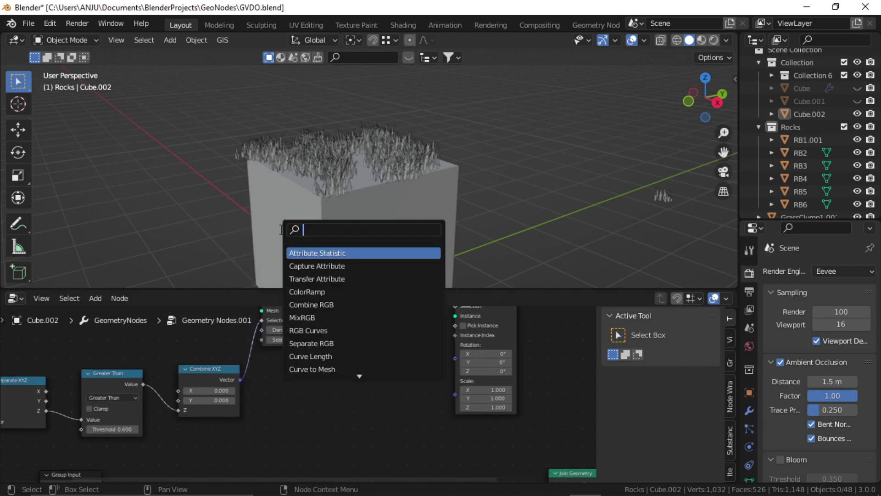
{"action": "type", "text": "co"}
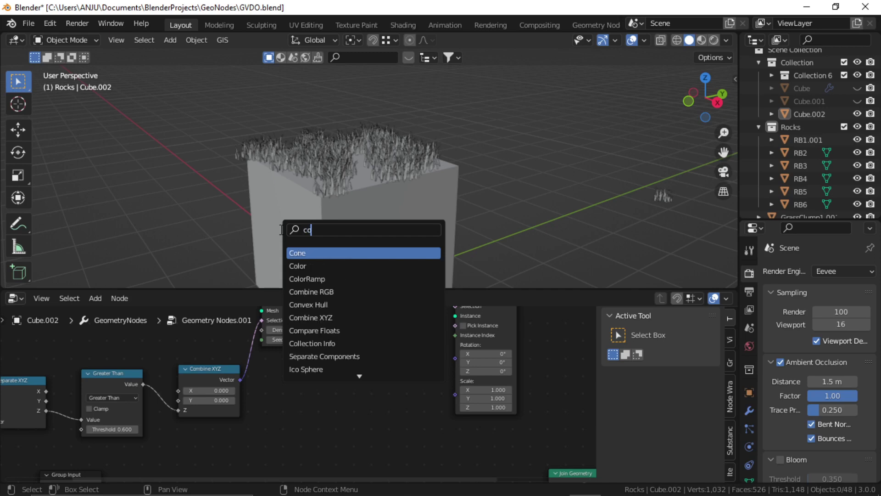
{"action": "type", "text": "l"}
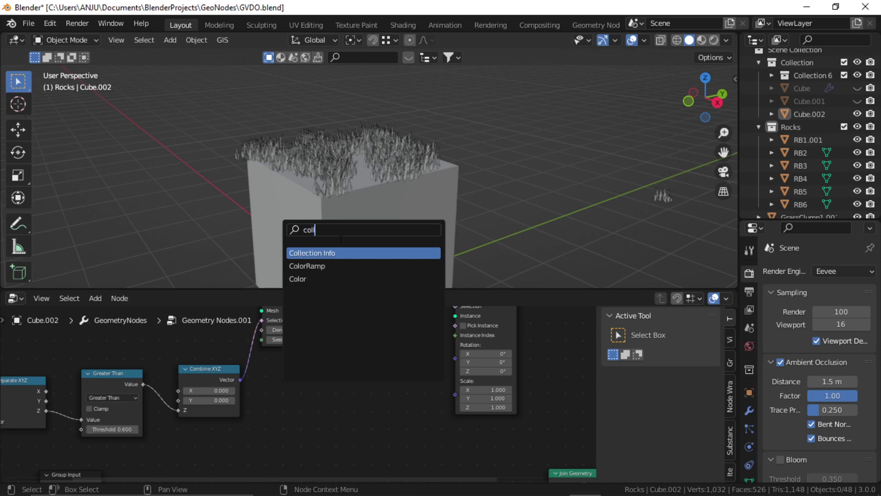
{"action": "key", "text": "Return"}
{"action": "scroll", "coordinate": [370, 415], "scroll_direction": "up", "scroll_amount": 2}
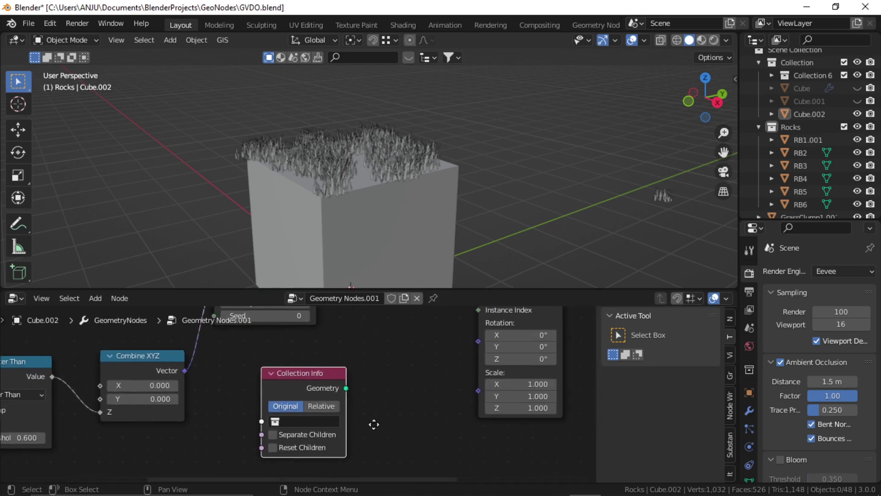
{"action": "left_click", "coordinate": [374, 424]}
Set the Collection Info node to the Rocks collection and connect its Geometry to the duplicated Instance on Points node's Instance input
{"action": "left_click", "coordinate": [299, 422]}
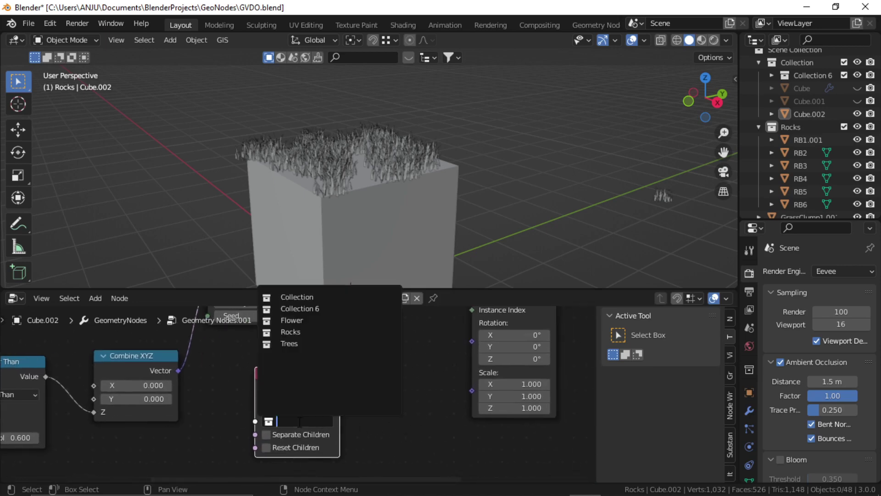
{"action": "left_click", "coordinate": [303, 332]}
{"action": "middle_click_drag", "start_coordinate": [404, 404], "coordinate": [360, 428]}
{"action": "scroll", "coordinate": [359, 423], "scroll_direction": "down", "scroll_amount": 4}
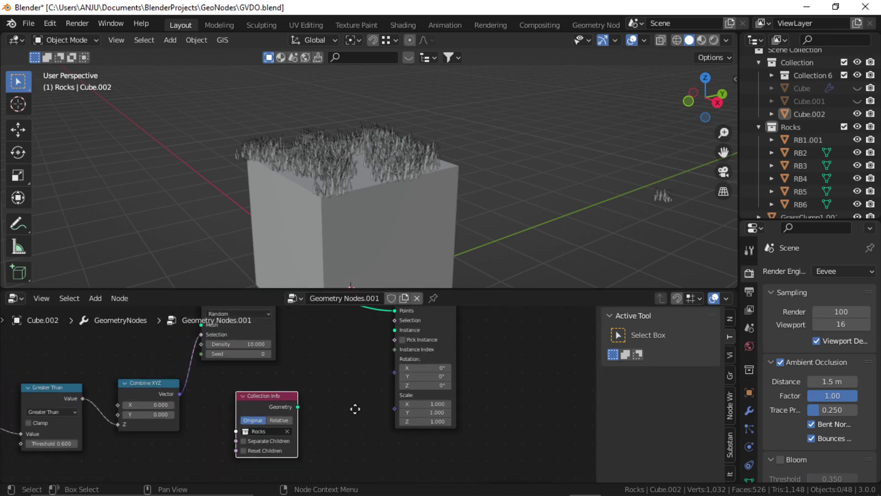
{"action": "scroll", "coordinate": [354, 410], "scroll_direction": "up", "scroll_amount": 2}
{"action": "middle_click_drag", "start_coordinate": [327, 400], "coordinate": [326, 434]}
{"action": "left_click_drag", "start_coordinate": [292, 443], "coordinate": [405, 354]}
Connect the Group Input geometry to the Mesh input of the duplicated Distribute Points on Faces node
{"action": "scroll", "coordinate": [305, 383], "scroll_direction": "down", "scroll_amount": 8}
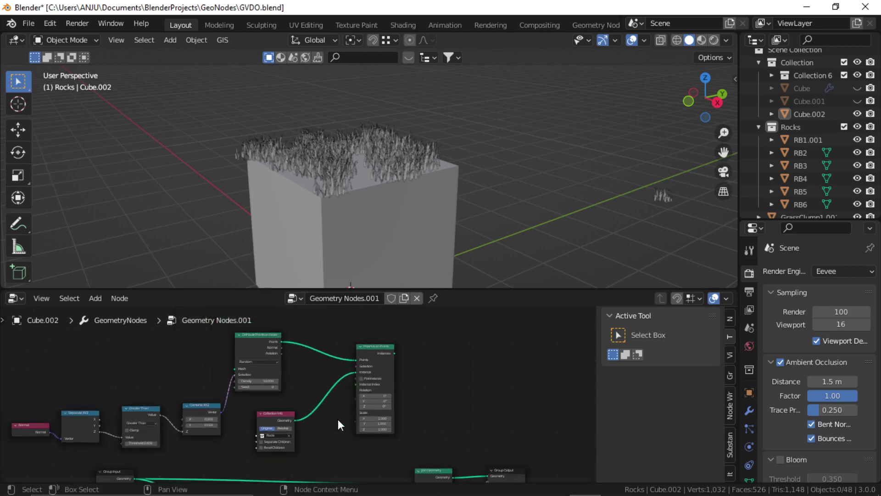
{"action": "middle_click_drag", "start_coordinate": [338, 420], "coordinate": [384, 376]}
{"action": "scroll", "coordinate": [294, 407], "scroll_direction": "up", "scroll_amount": 5}
{"action": "middle_click_drag", "start_coordinate": [216, 410], "coordinate": [216, 426]}
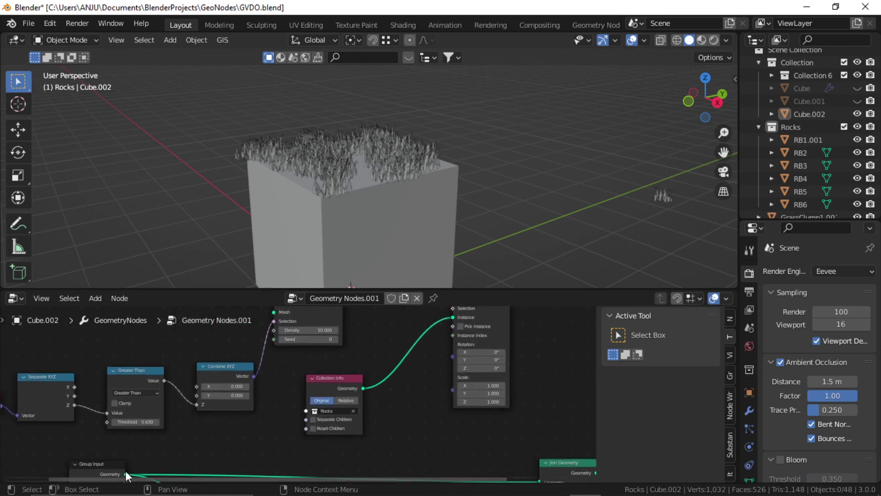
{"action": "left_click_drag", "start_coordinate": [126, 473], "coordinate": [277, 367]}
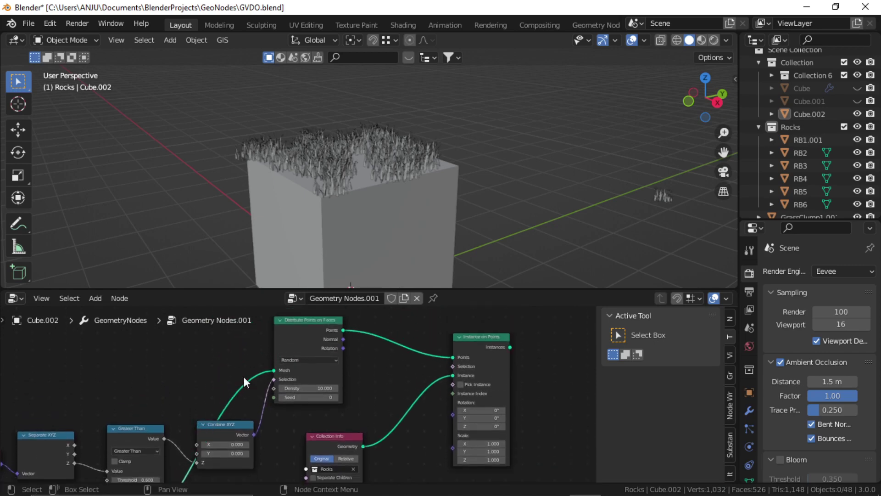
Connect the duplicated Instance on Points node's Instances to Join Geometry and check where the rocks land relative to the cube
{"action": "scroll", "coordinate": [263, 385], "scroll_direction": "down", "scroll_amount": 5}
{"action": "middle_click_drag", "start_coordinate": [377, 406], "coordinate": [210, 375]}
{"action": "scroll", "coordinate": [293, 394], "scroll_direction": "up", "scroll_amount": 3}
{"action": "middle_click_drag", "start_coordinate": [323, 400], "coordinate": [369, 391]}
{"action": "left_click", "coordinate": [243, 338]}
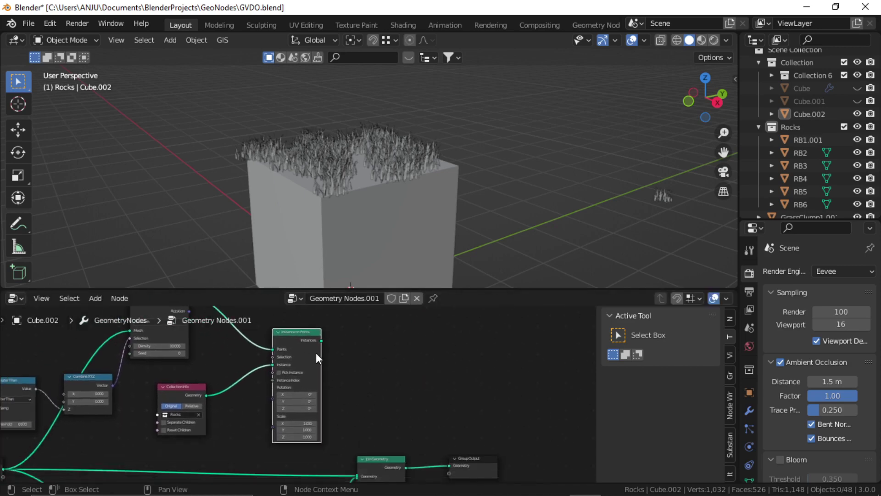
{"action": "left_click_drag", "start_coordinate": [321, 341], "coordinate": [357, 421]}
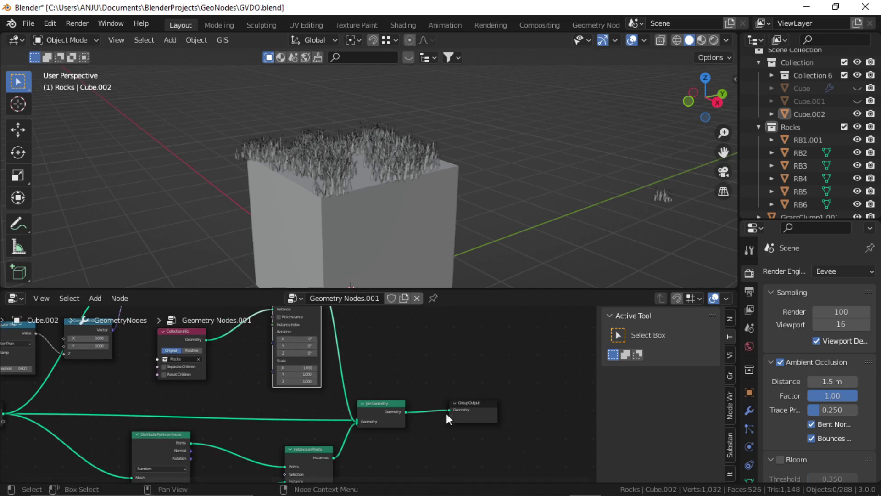
{"action": "middle_click_drag", "start_coordinate": [370, 366], "coordinate": [409, 377]}
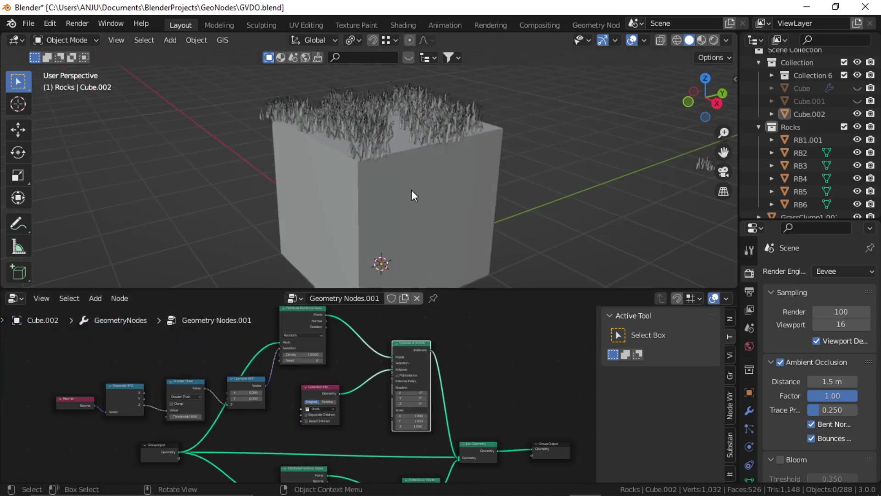
{"action": "middle_click_drag", "start_coordinate": [409, 189], "coordinate": [480, 158]}
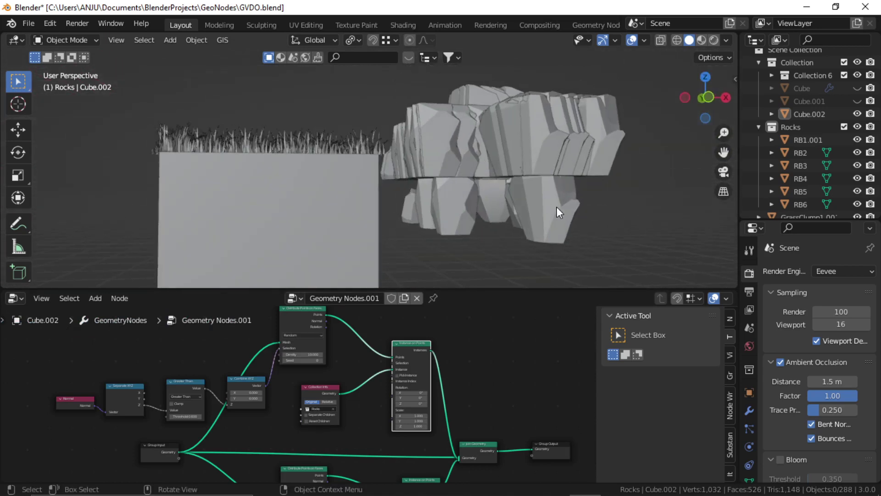
{"action": "middle_click_drag", "start_coordinate": [558, 201], "coordinate": [408, 166]}
Enable Separate Children and Reset Children on the Collection Info node and Pick Instance on the rock Instance on Points node
{"action": "scroll", "coordinate": [313, 398], "scroll_direction": "up", "scroll_amount": 3}
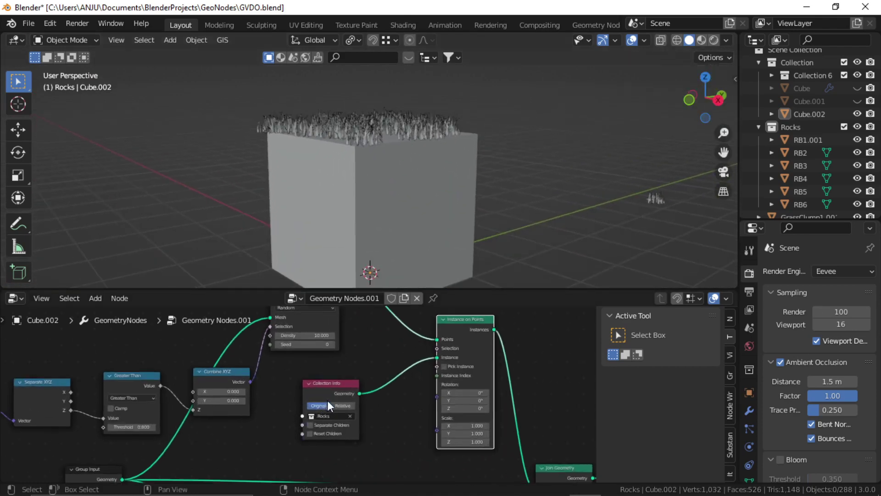
{"action": "middle_click_drag", "start_coordinate": [411, 418], "coordinate": [369, 426]}
{"action": "left_click", "coordinate": [263, 423]}
{"action": "left_click", "coordinate": [262, 433]}
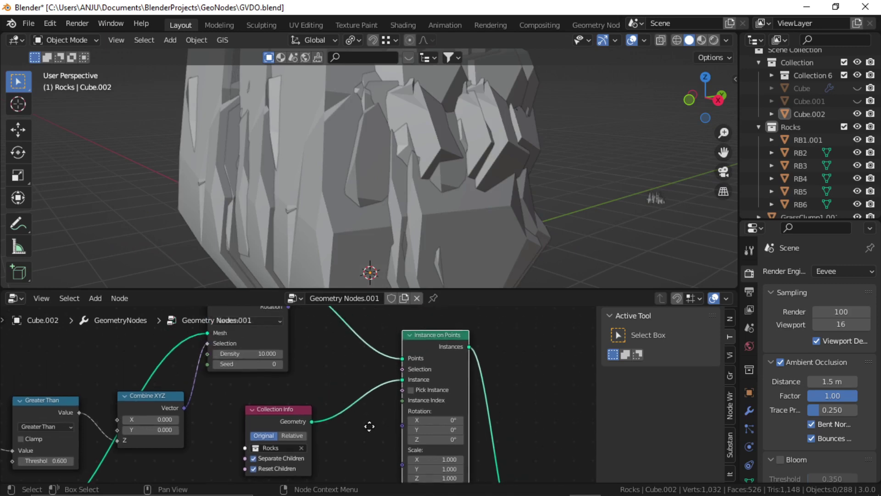
{"action": "left_click", "coordinate": [411, 389]}
Scale all six source rocks down to less than half size around their individual origins
{"action": "middle_click_drag", "start_coordinate": [404, 137], "coordinate": [403, 164]}
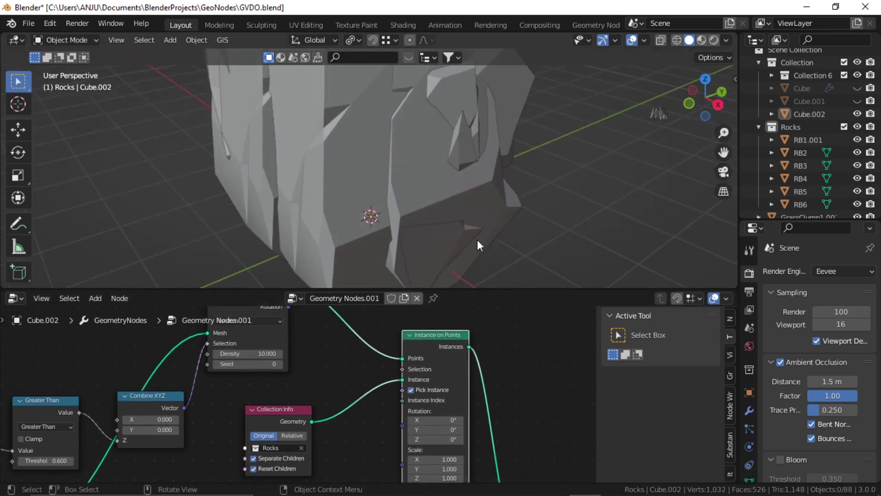
{"action": "scroll", "coordinate": [423, 188], "scroll_direction": "down", "scroll_amount": 8}
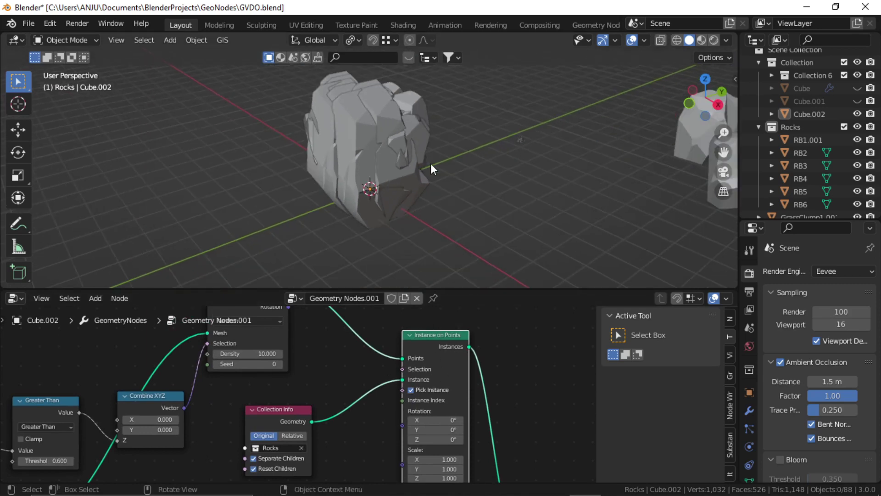
{"action": "scroll", "coordinate": [340, 192], "scroll_direction": "down", "scroll_amount": 2}
{"action": "middle_click_drag", "start_coordinate": [378, 198], "coordinate": [370, 191]}
{"action": "middle_click_drag", "start_coordinate": [469, 198], "coordinate": [428, 205], "text": "shift"}
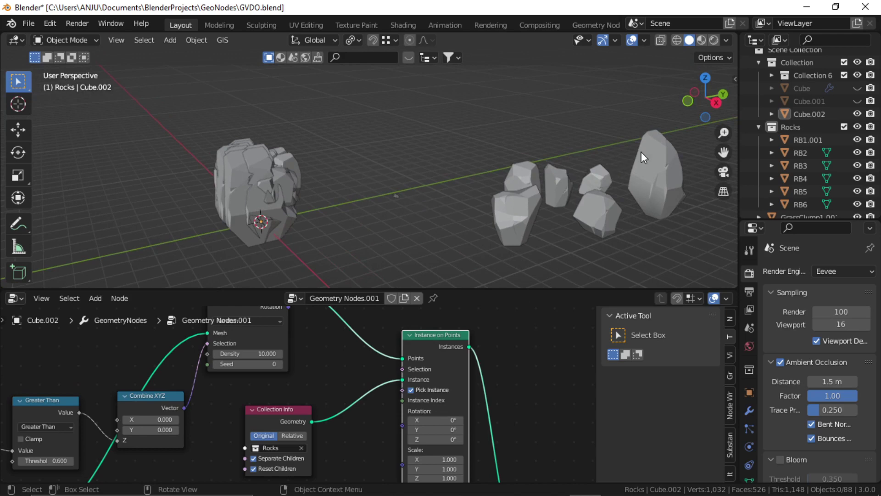
{"action": "left_click_drag", "start_coordinate": [661, 115], "coordinate": [470, 248]}
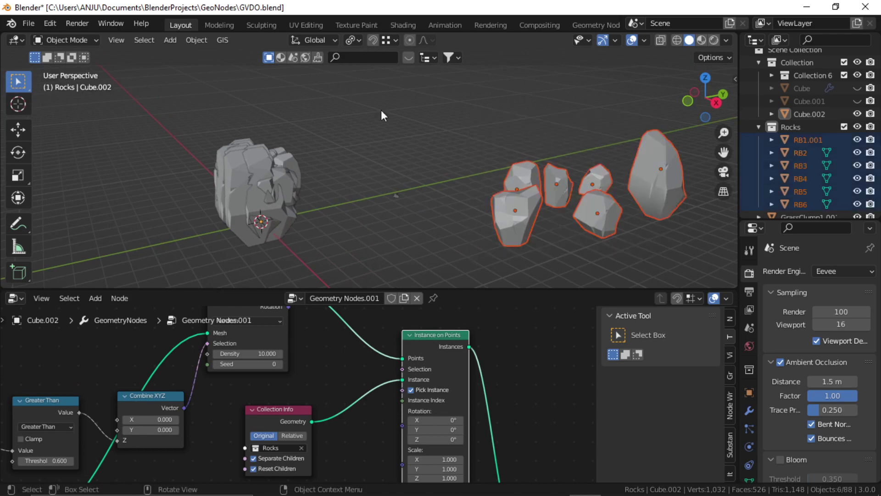
{"action": "left_click", "coordinate": [353, 41]}
{"action": "left_click", "coordinate": [404, 83]}
{"action": "key", "text": "s"}
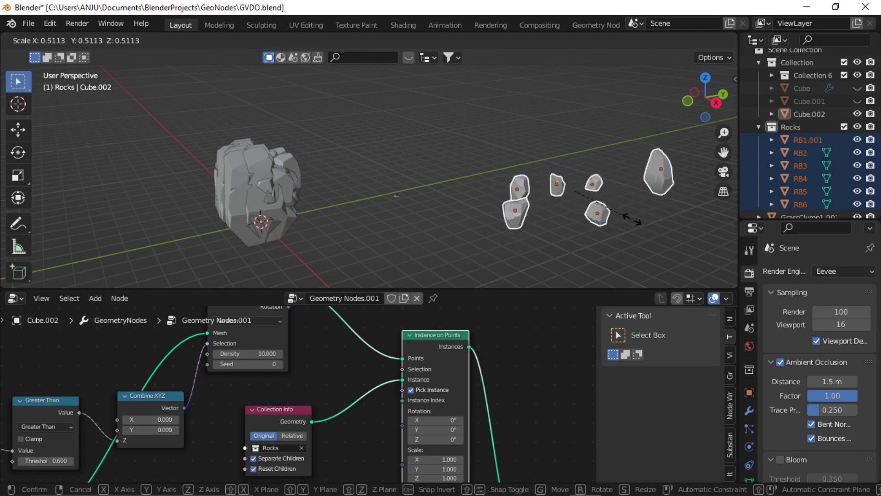
{"action": "left_click", "coordinate": [587, 243]}
Apply the scale of the six source rocks and deselect them
{"action": "key", "text": "ctrl+a"}
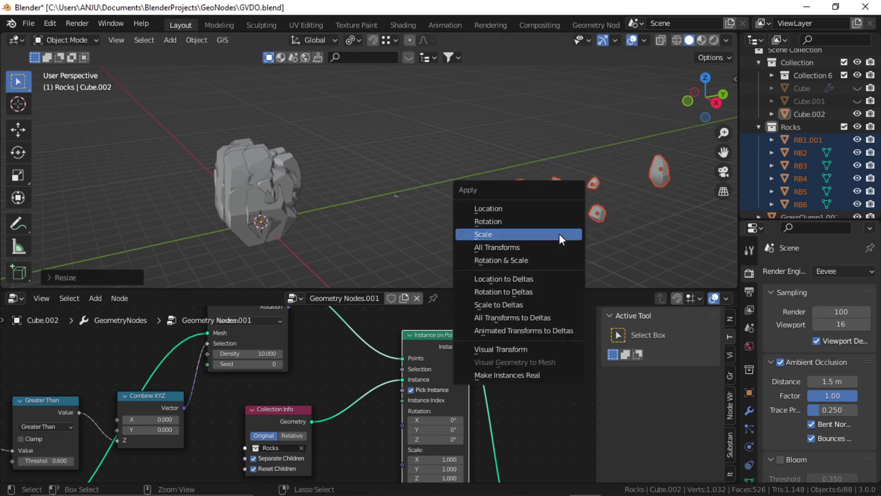
{"action": "left_click", "coordinate": [533, 235]}
{"action": "left_click", "coordinate": [632, 241]}
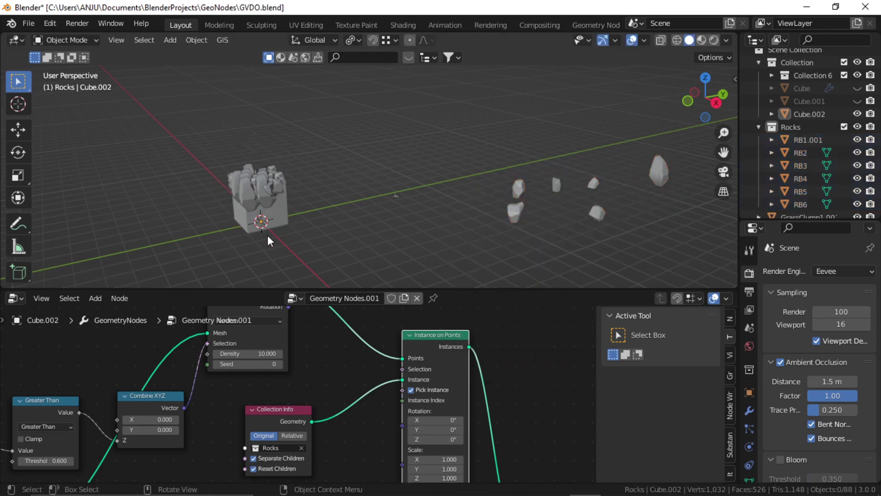
Switch the rock mask's Greater Than math node to Less Than so rocks spread over the cube's side faces
{"action": "scroll", "coordinate": [268, 235], "scroll_direction": "up", "scroll_amount": 5}
{"action": "middle_click_drag", "start_coordinate": [134, 218], "coordinate": [310, 203], "text": "shift"}
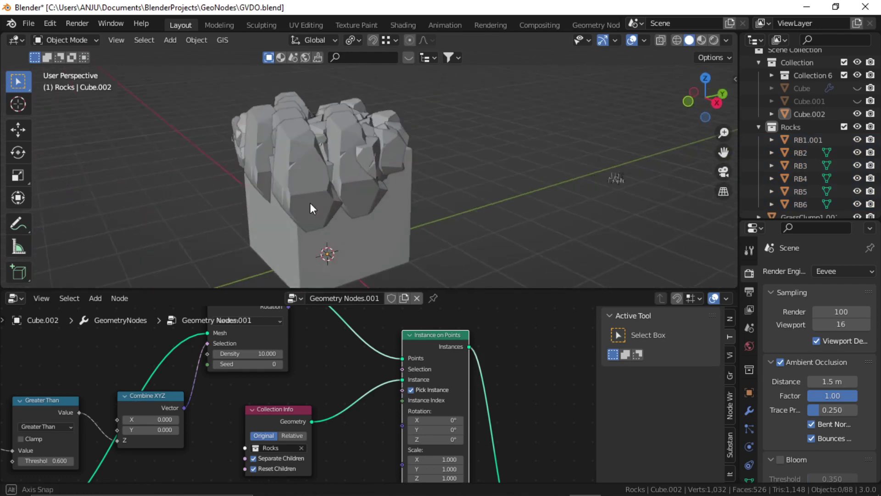
{"action": "middle_click_drag", "start_coordinate": [333, 393], "coordinate": [365, 369]}
{"action": "middle_click_drag", "start_coordinate": [241, 391], "coordinate": [391, 387]}
{"action": "middle_click_drag", "start_coordinate": [377, 442], "coordinate": [381, 415]}
{"action": "scroll", "coordinate": [317, 395], "scroll_direction": "up", "scroll_amount": 3}
{"action": "middle_click_drag", "start_coordinate": [320, 394], "coordinate": [372, 421]}
{"action": "middle_click_drag", "start_coordinate": [276, 131], "coordinate": [321, 141]}
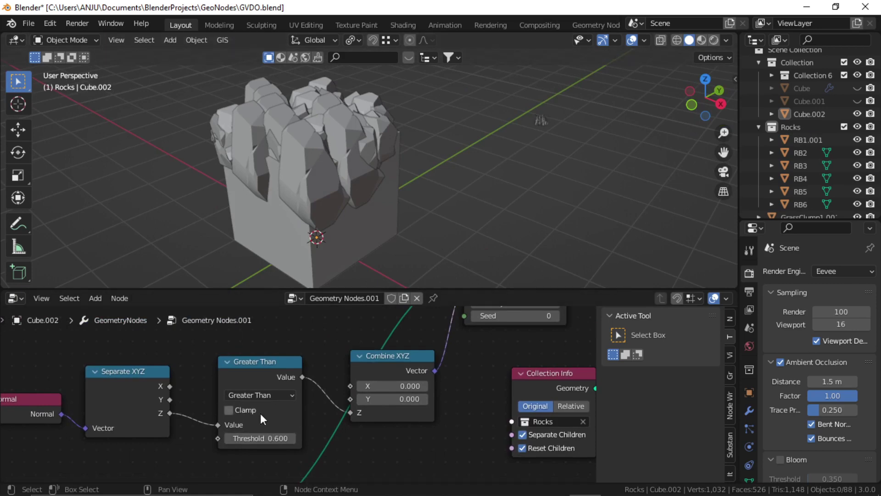
{"action": "scroll", "coordinate": [270, 403], "scroll_direction": "up", "scroll_amount": 2}
{"action": "left_click", "coordinate": [277, 394]}
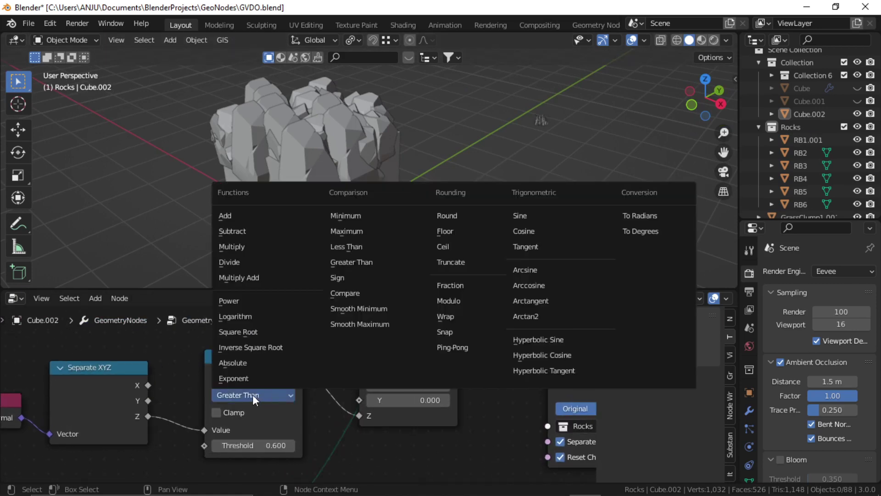
{"action": "left_click", "coordinate": [353, 250]}
Select the rock-covered cube and set the rock Distribute Points on Faces node's distribution method to Poisson Disk
{"action": "middle_click_drag", "start_coordinate": [323, 184], "coordinate": [407, 175]}
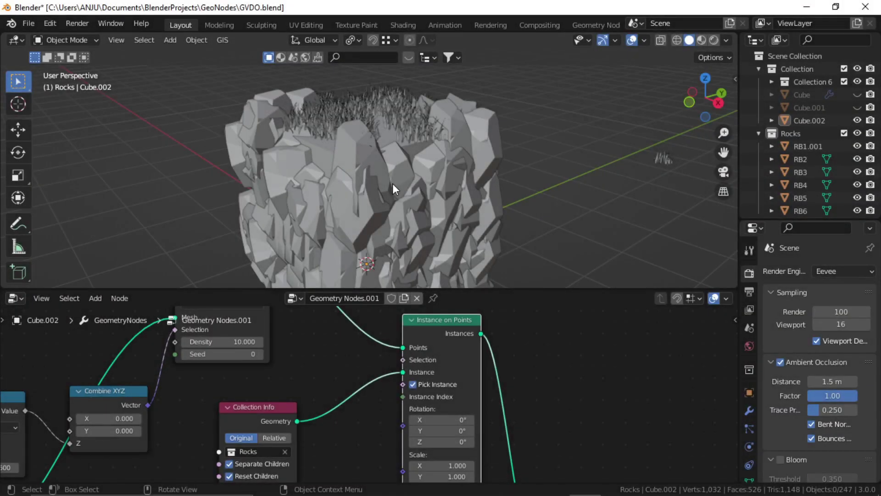
{"action": "middle_click_drag", "start_coordinate": [392, 183], "coordinate": [349, 231]}
{"action": "middle_click_drag", "start_coordinate": [393, 206], "coordinate": [372, 204]}
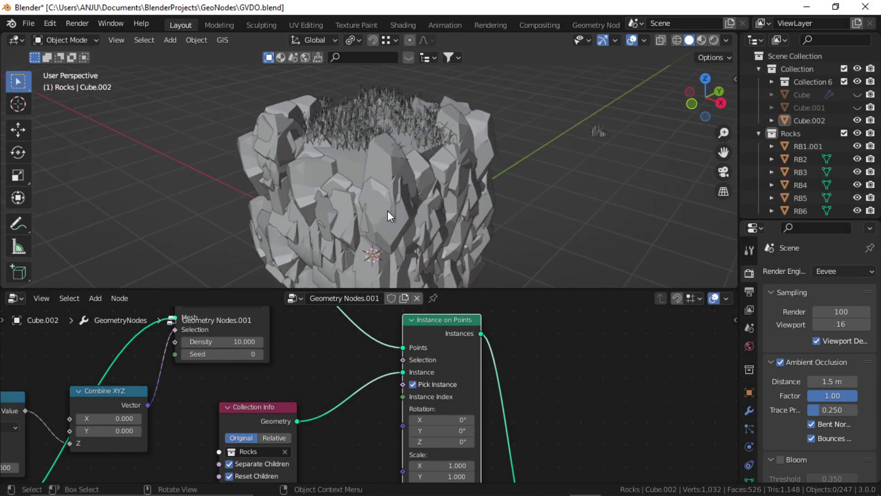
{"action": "middle_click_drag", "start_coordinate": [388, 216], "coordinate": [339, 208]}
{"action": "left_click", "coordinate": [416, 243]}
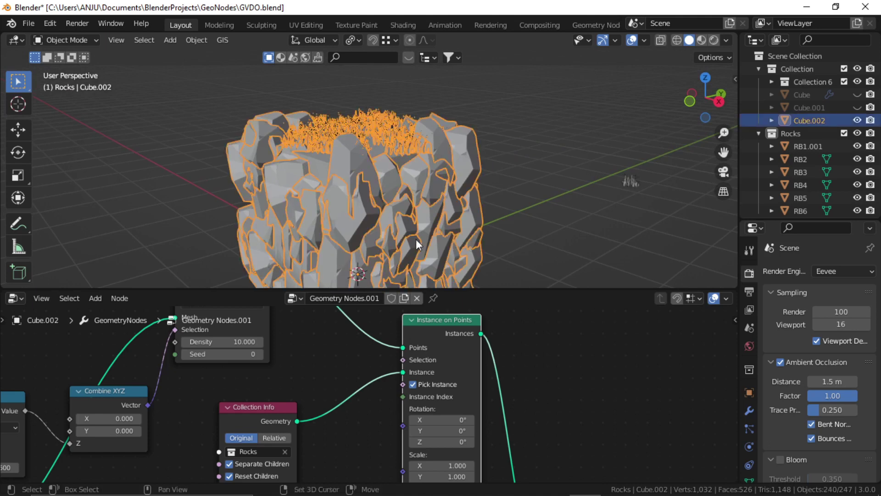
{"action": "middle_click_drag", "start_coordinate": [415, 238], "coordinate": [432, 184], "text": "shift"}
{"action": "middle_click_drag", "start_coordinate": [309, 348], "coordinate": [401, 426]}
{"action": "scroll", "coordinate": [373, 398], "scroll_direction": "up", "scroll_amount": 2}
{"action": "left_click", "coordinate": [323, 398]}
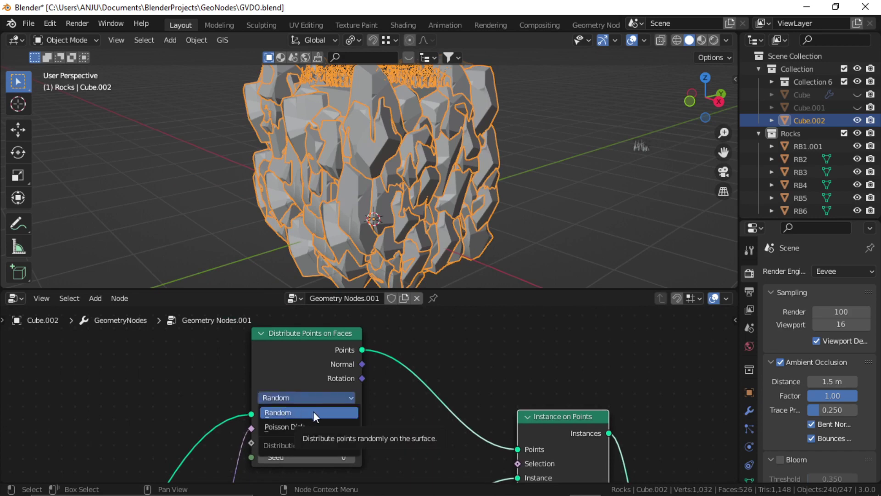
{"action": "left_click", "coordinate": [315, 426]}
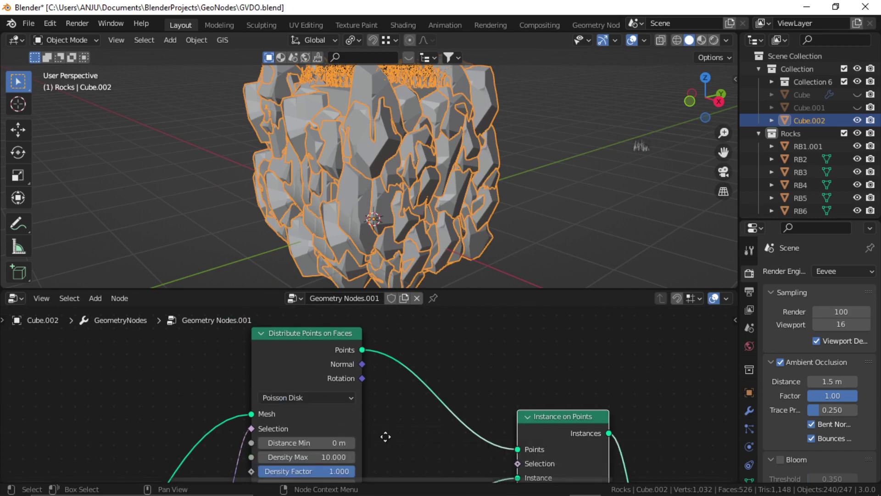
Set the Poisson Disk Distance Min to 0.3 m, Density Max to 102.5, Density Factor to 0.96 and Seed to 2, and deselect the cube
{"action": "middle_click_drag", "start_coordinate": [385, 437], "coordinate": [320, 393]}
{"action": "scroll", "coordinate": [377, 376], "scroll_direction": "up", "scroll_amount": 3}
{"action": "middle_click_drag", "start_coordinate": [373, 394], "coordinate": [374, 417]}
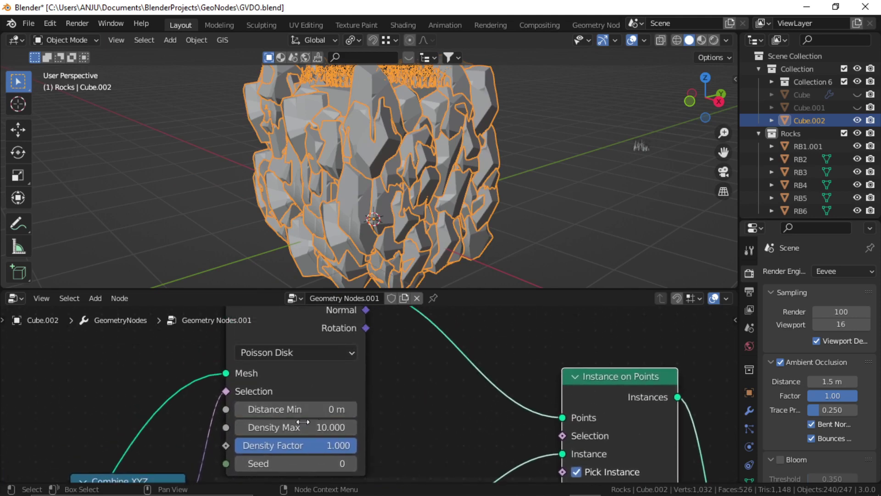
{"action": "left_click_drag", "start_coordinate": [300, 426], "coordinate": [238, 426]}
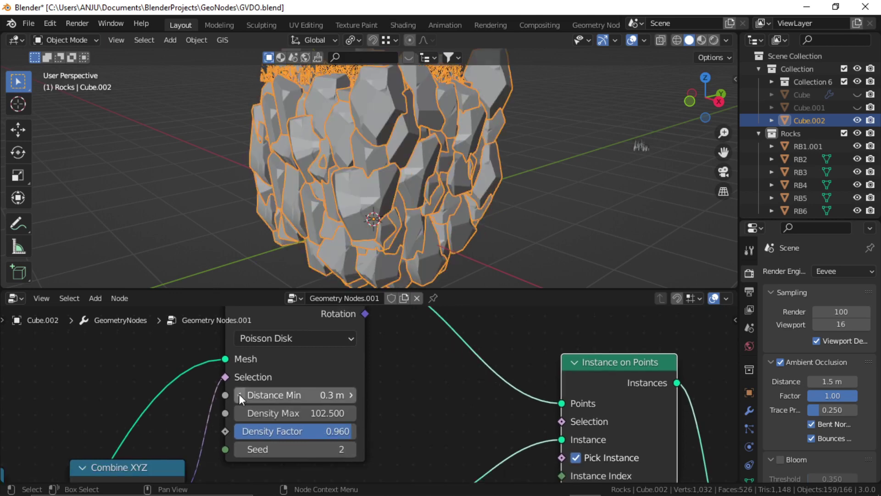
{"action": "middle_click_drag", "start_coordinate": [321, 156], "coordinate": [450, 191]}
{"action": "key", "text": "alt+a"}
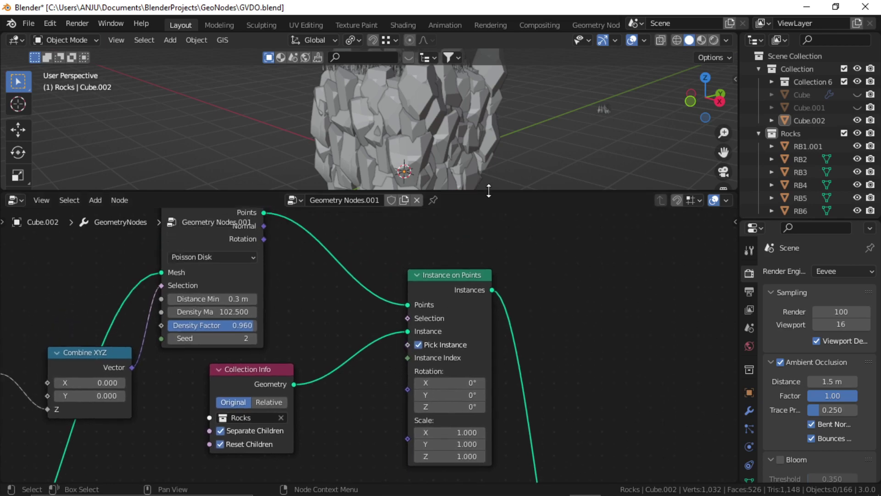
Add a Random Value node and connect its Value to the rock Instance on Points node's Scale
{"action": "left_click_drag", "start_coordinate": [489, 191], "coordinate": [488, 234]}
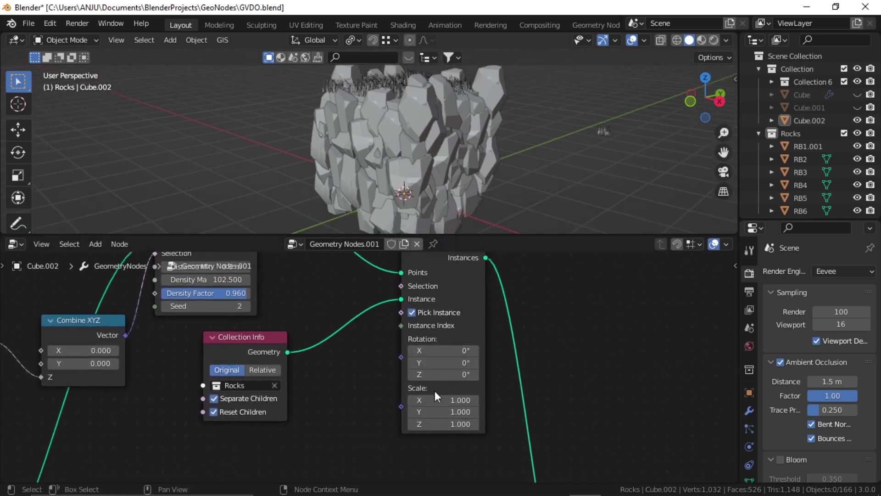
{"action": "mouse_move", "coordinate": [438, 388]}
{"action": "middle_mouse_down"}
{"action": "mouse_move", "coordinate": [429, 416]}
{"action": "mouse_move", "coordinate": [434, 397]}
{"action": "mouse_move", "coordinate": [426, 397]}
{"action": "middle_mouse_up"}
{"action": "scroll", "coordinate": [435, 406], "scroll_direction": "up", "scroll_amount": 2}
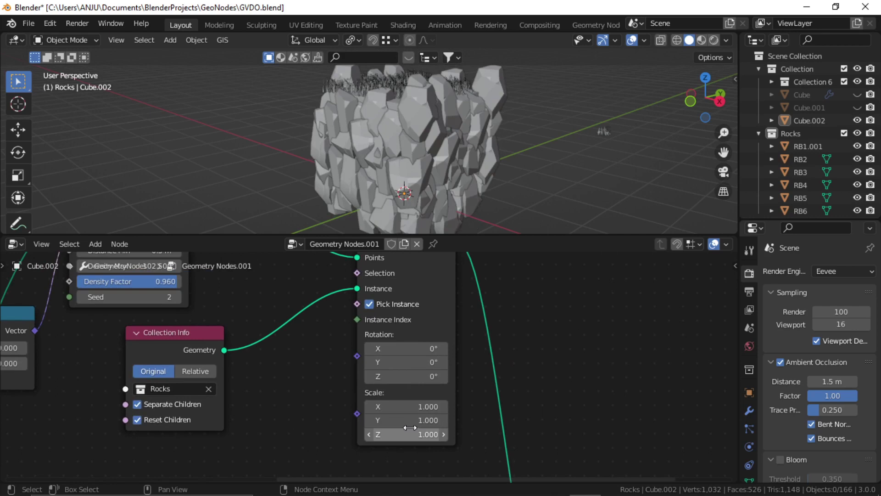
{"action": "middle_click_drag", "start_coordinate": [316, 417], "coordinate": [371, 397]}
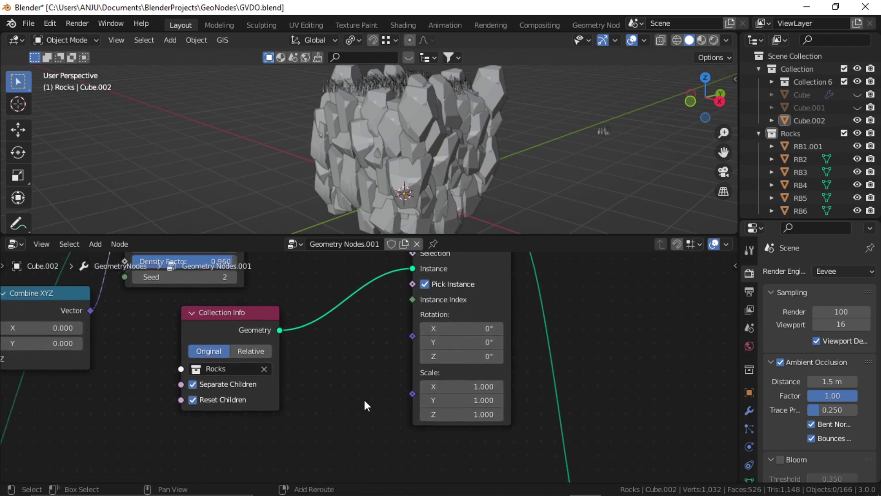
{"action": "key", "text": "shift+a"}
{"action": "left_click", "coordinate": [335, 230]}
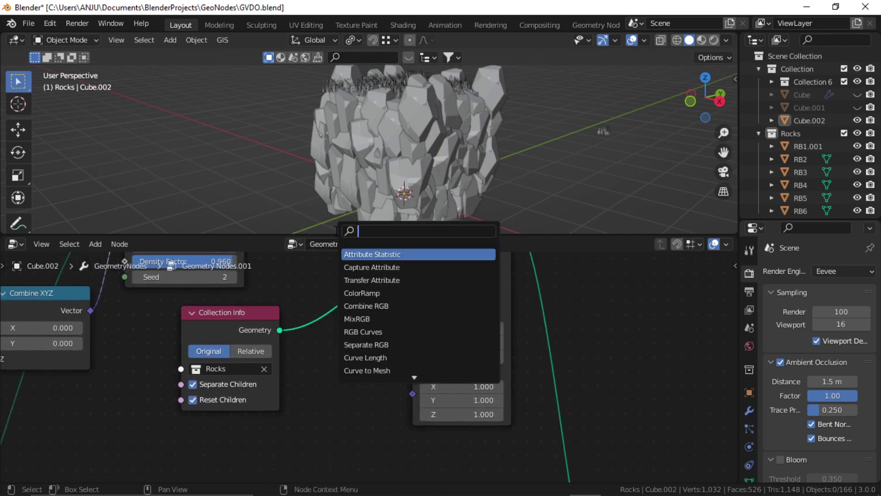
{"action": "type", "text": "random"}
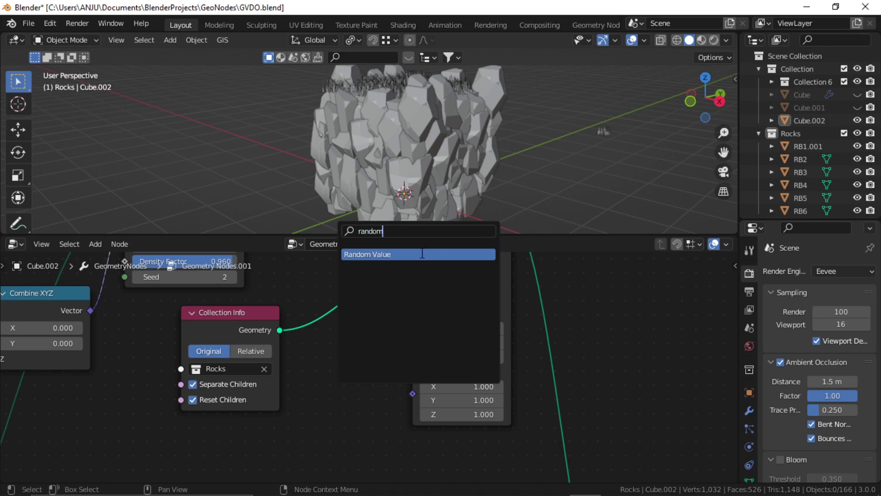
{"action": "left_click", "coordinate": [422, 253]}
{"action": "left_click", "coordinate": [381, 415]}
{"action": "scroll", "coordinate": [412, 400], "scroll_direction": "down", "scroll_amount": 2, "text": "shift"}
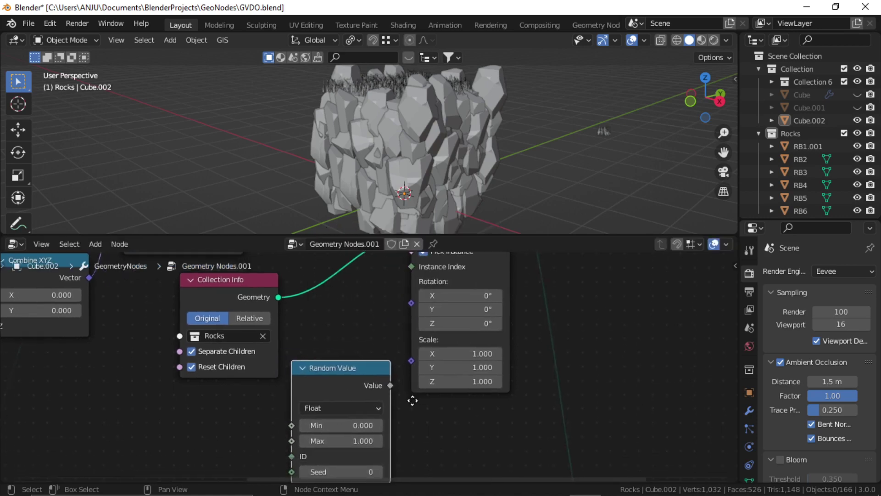
{"action": "left_click_drag", "start_coordinate": [387, 385], "coordinate": [407, 360]}
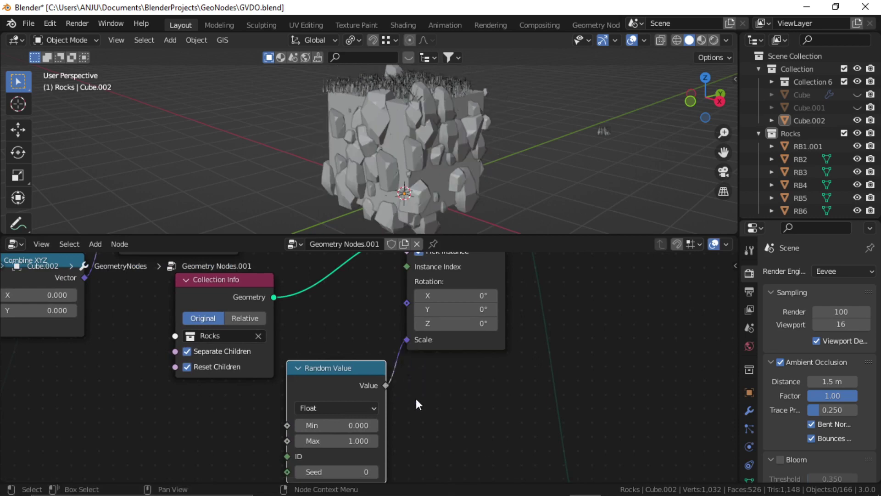
Change the Random Value data type to Vector and reconnect its Value to the rock instances' Scale
{"action": "middle_click_drag", "start_coordinate": [437, 422], "coordinate": [472, 386]}
{"action": "left_click_drag", "start_coordinate": [362, 334], "coordinate": [370, 336]}
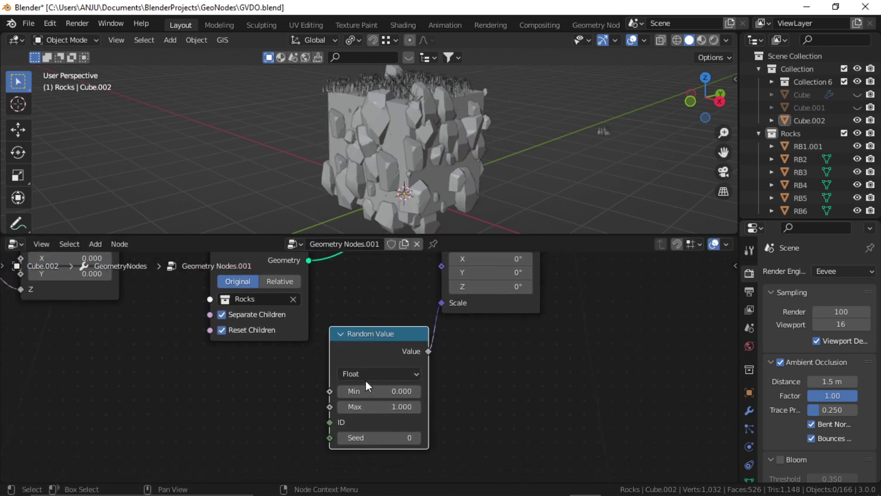
{"action": "left_click", "coordinate": [377, 374]}
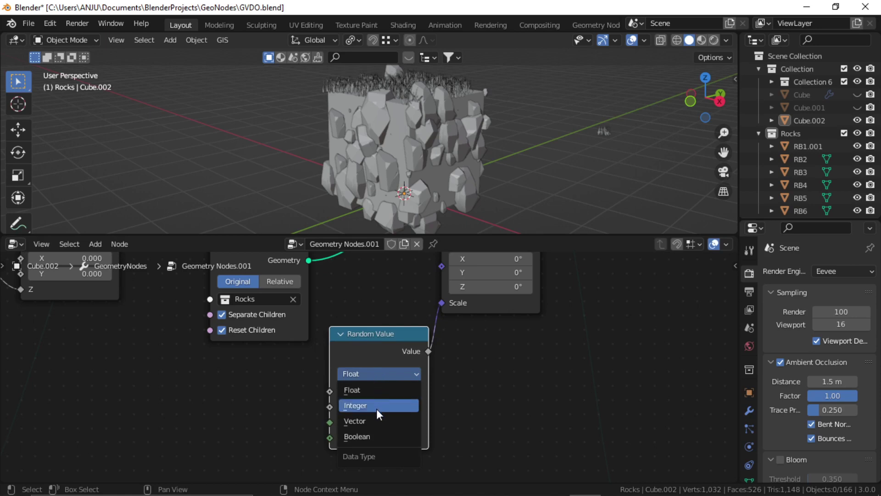
{"action": "left_click", "coordinate": [371, 423]}
{"action": "scroll", "coordinate": [473, 381], "scroll_direction": "down", "scroll_amount": 2}
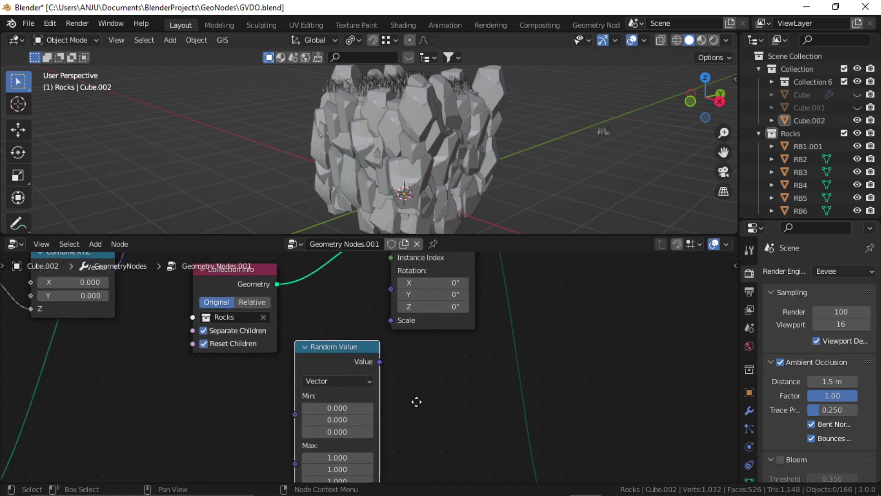
{"action": "left_click_drag", "start_coordinate": [378, 374], "coordinate": [391, 334]}
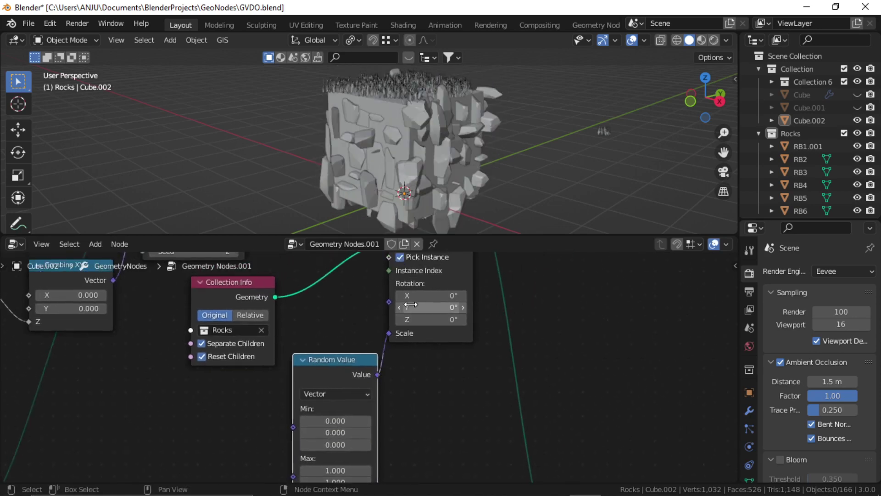
Set the Random Value node's Min vector to 0.8, 0.8 and 0.3
{"action": "middle_click_drag", "start_coordinate": [419, 385], "coordinate": [427, 320]}
{"action": "scroll", "coordinate": [364, 367], "scroll_direction": "up", "scroll_amount": 5}
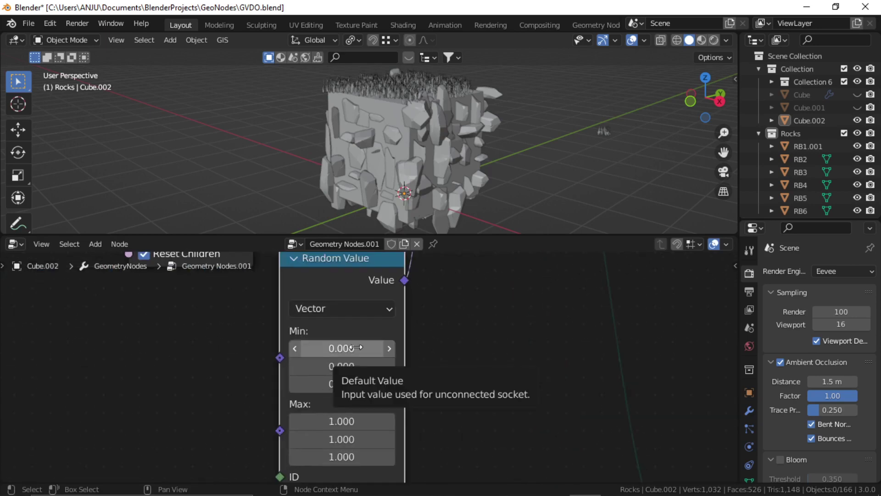
{"action": "scroll", "coordinate": [416, 368], "scroll_direction": "down", "scroll_amount": 2}
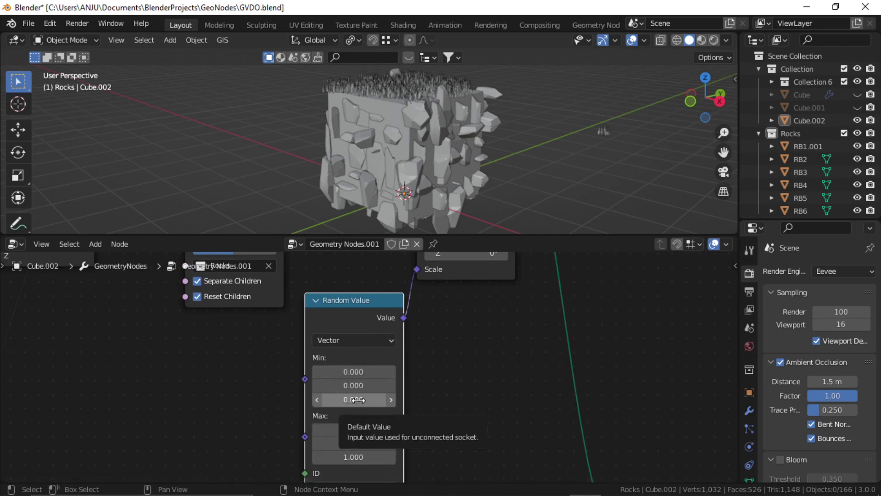
{"action": "left_click", "coordinate": [353, 371]}
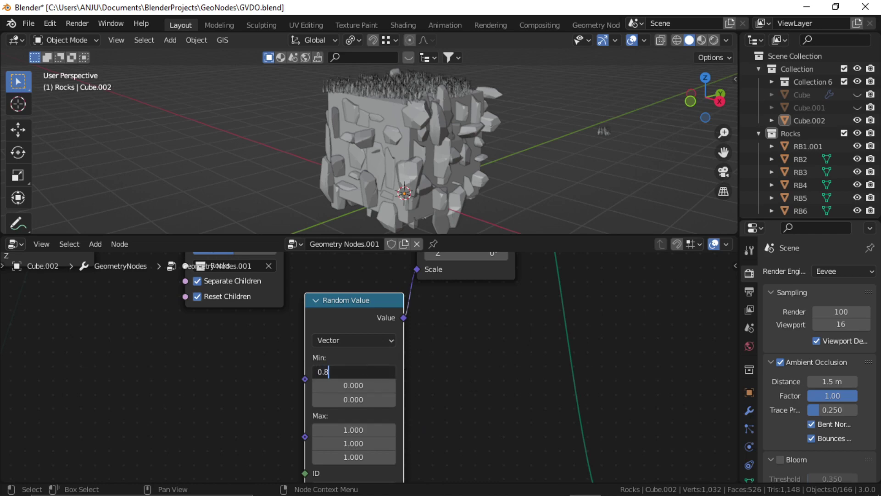
{"action": "type", "text": "0.8"}
{"action": "key", "text": "Tab"}
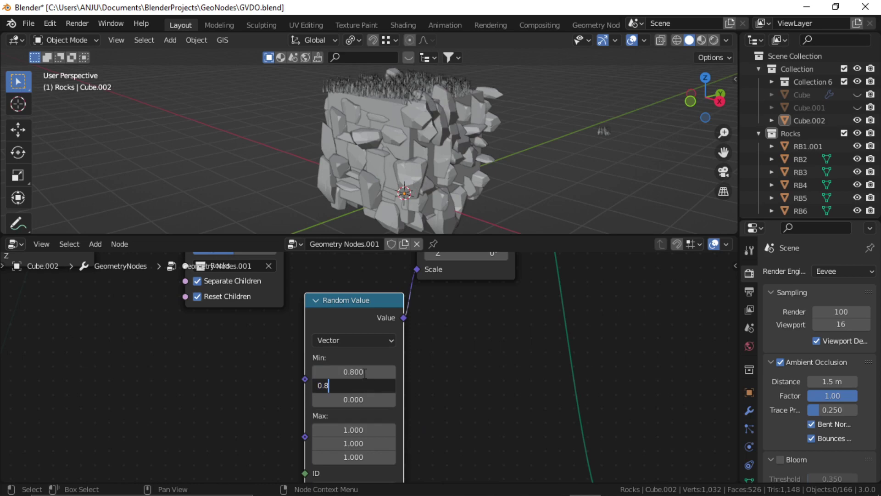
{"action": "type", "text": "0.8"}
{"action": "key", "text": "Return"}
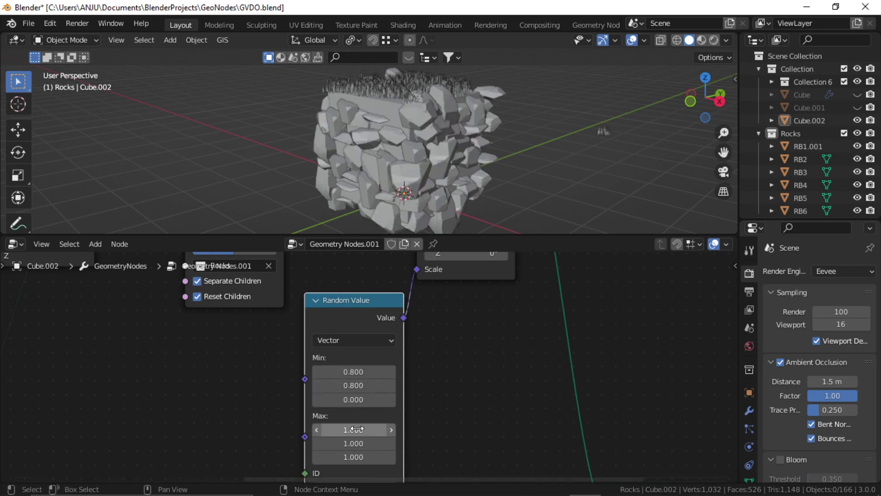
{"action": "left_click", "coordinate": [353, 399]}
{"action": "type", "text": "0."}
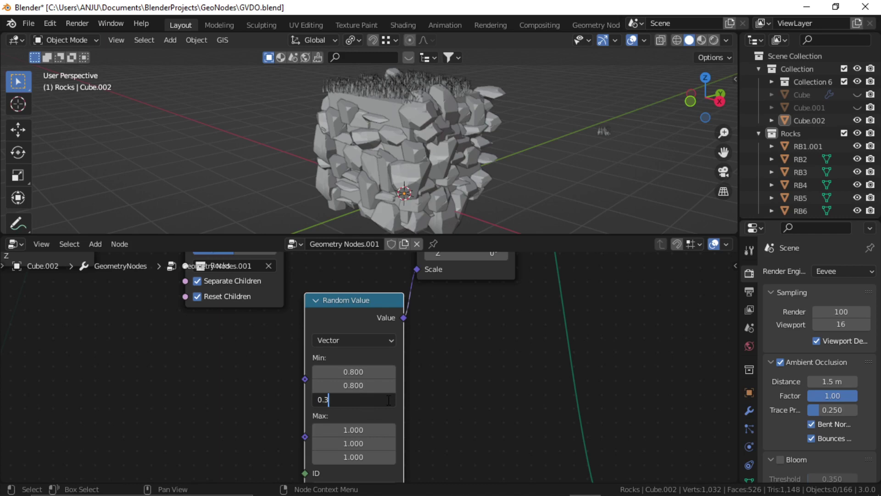
{"action": "type", "text": "3"}
{"action": "key", "text": "Return"}
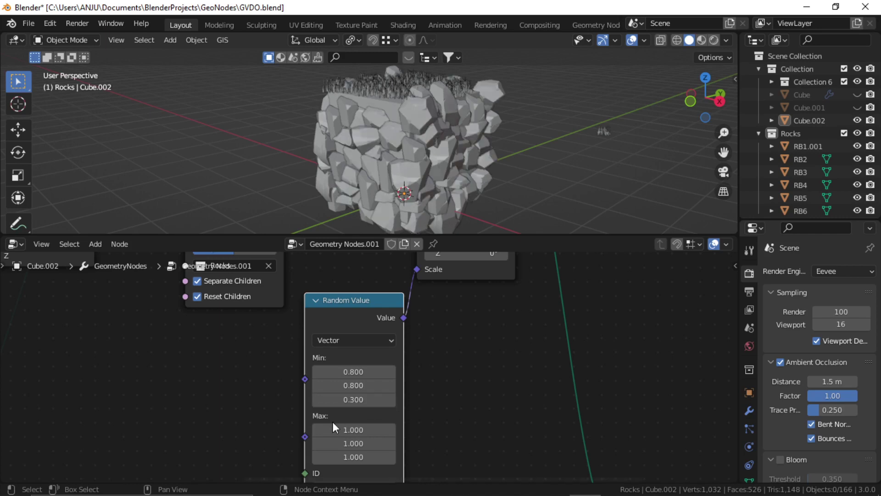
Collapse the Random Value node and place it below the Rocks Collection Info node
{"action": "middle_click_drag", "start_coordinate": [411, 127], "coordinate": [382, 156]}
{"action": "scroll", "coordinate": [427, 139], "scroll_direction": "up", "scroll_amount": 2}
{"action": "middle_click_drag", "start_coordinate": [486, 148], "coordinate": [464, 184]}
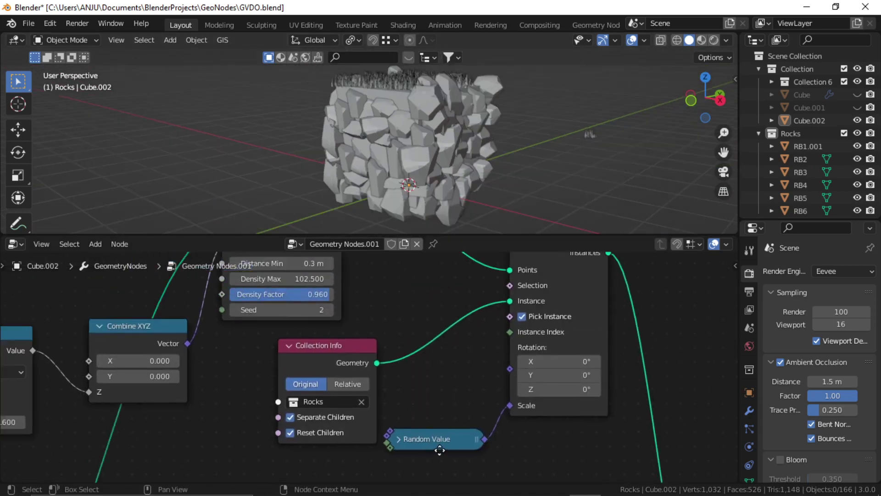
{"action": "middle_click_drag", "start_coordinate": [431, 436], "coordinate": [453, 448]}
{"action": "left_click_drag", "start_coordinate": [452, 448], "coordinate": [467, 477]}
{"action": "scroll", "coordinate": [457, 387], "scroll_direction": "down", "scroll_amount": 3}
{"action": "middle_click_drag", "start_coordinate": [457, 373], "coordinate": [437, 380]}
{"action": "scroll", "coordinate": [455, 430], "scroll_direction": "up", "scroll_amount": 1}
{"action": "middle_click_drag", "start_coordinate": [435, 415], "coordinate": [441, 440]}
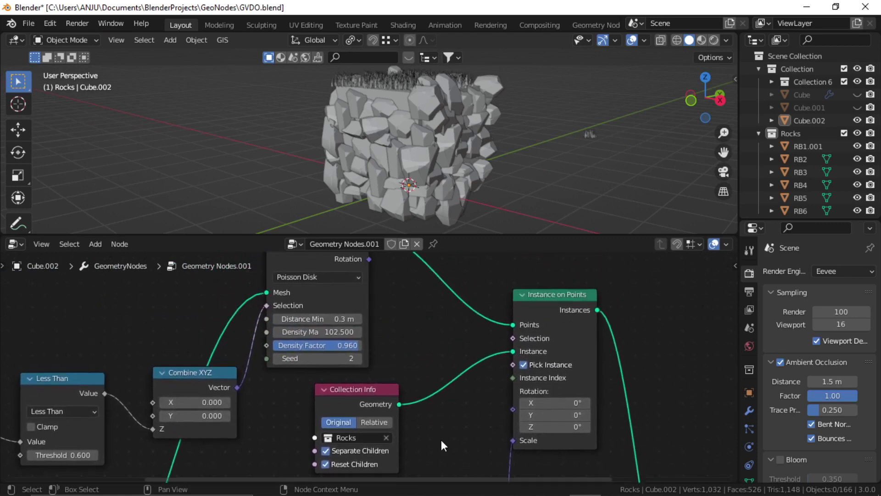
Connect the Poisson Disk distribution node's Rotation output to the rock Instance on Points node's Rotation input
{"action": "middle_click_drag", "start_coordinate": [383, 112], "coordinate": [424, 176]}
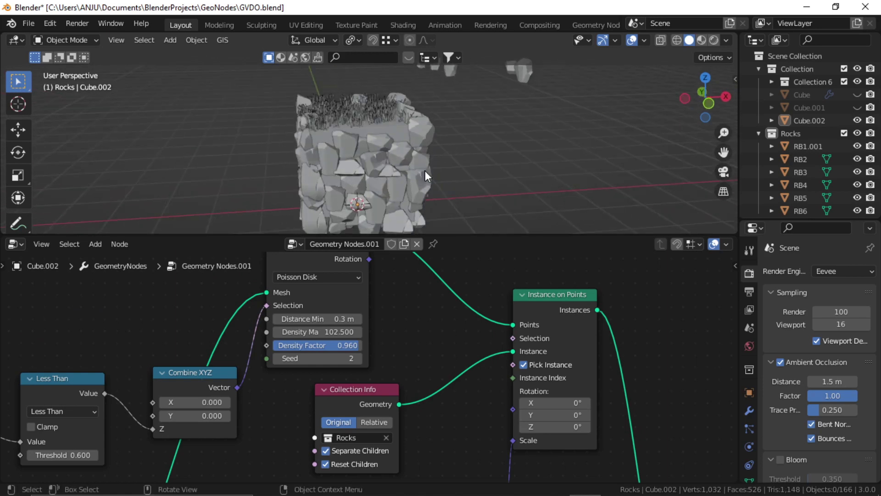
{"action": "middle_click_drag", "start_coordinate": [364, 159], "coordinate": [341, 286]}
{"action": "middle_click_drag", "start_coordinate": [356, 145], "coordinate": [327, 141]}
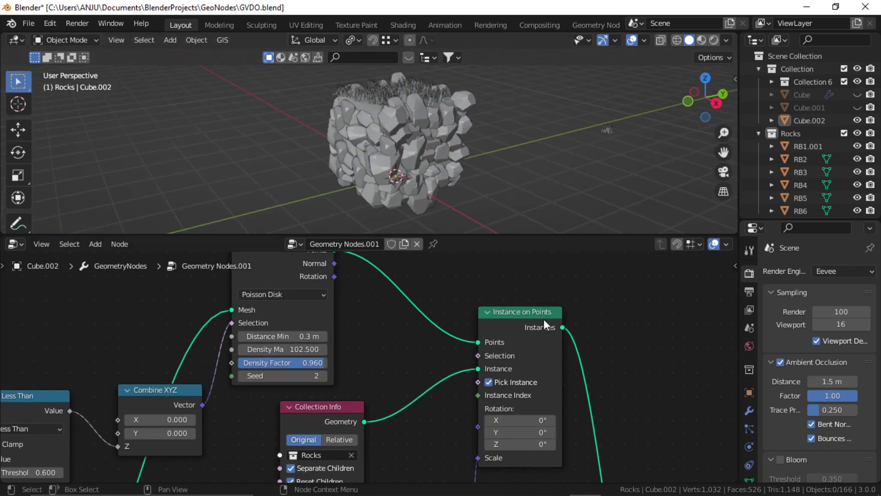
{"action": "middle_click_drag", "start_coordinate": [414, 329], "coordinate": [396, 340]}
{"action": "scroll", "coordinate": [390, 345], "scroll_direction": "down", "scroll_amount": 1}
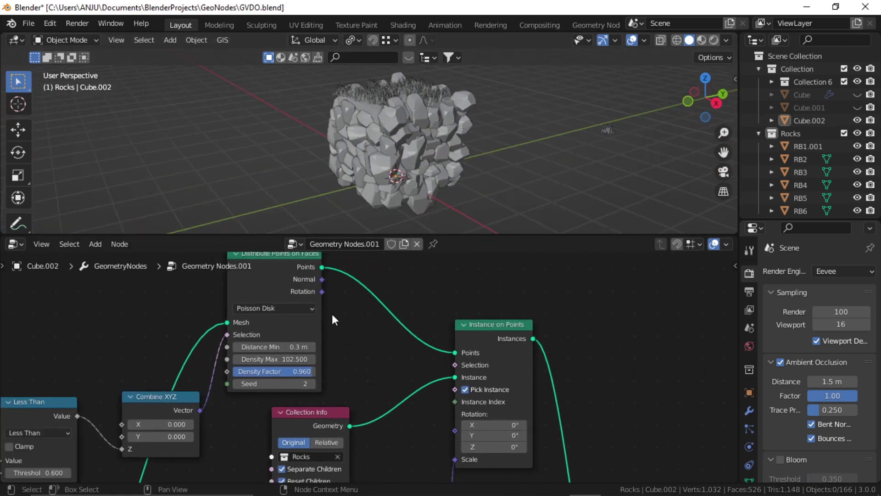
{"action": "left_click_drag", "start_coordinate": [322, 291], "coordinate": [457, 428]}
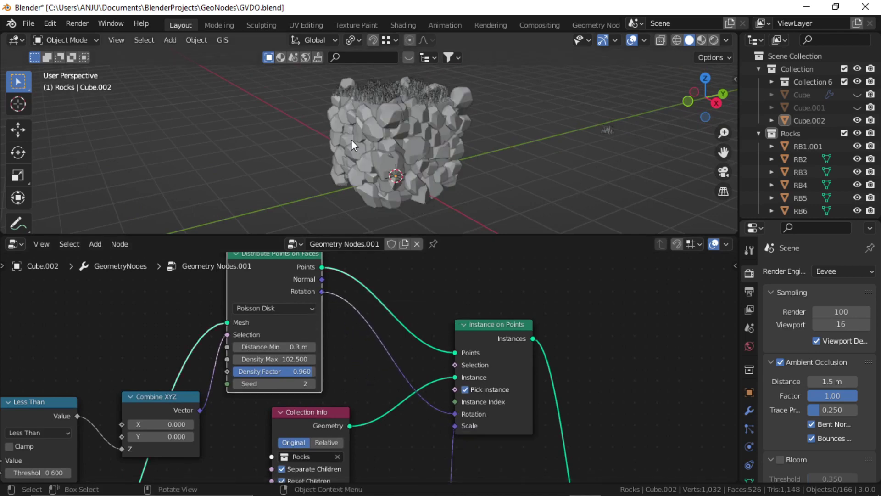
Enlarge the 3D viewport and move the rock Instance on Points and Collection Info nodes away from the distribution node to make room
{"action": "middle_click_drag", "start_coordinate": [351, 139], "coordinate": [488, 131]}
{"action": "scroll", "coordinate": [305, 139], "scroll_direction": "up", "scroll_amount": 3}
{"action": "middle_click_drag", "start_coordinate": [305, 140], "coordinate": [390, 156], "text": "shift"}
{"action": "middle_click_drag", "start_coordinate": [476, 169], "coordinate": [411, 156]}
{"action": "left_click_drag", "start_coordinate": [490, 234], "coordinate": [490, 255]}
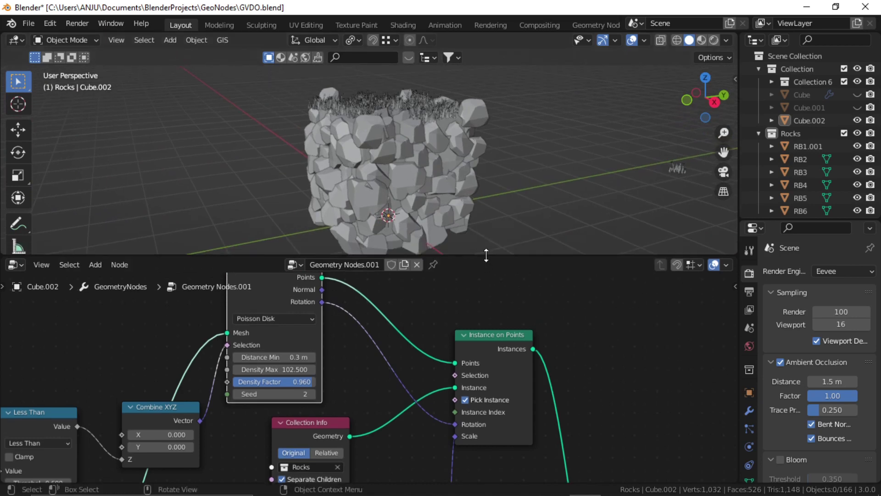
{"action": "scroll", "coordinate": [470, 340], "scroll_direction": "down", "scroll_amount": 2}
{"action": "left_click_drag", "start_coordinate": [469, 340], "coordinate": [553, 343]}
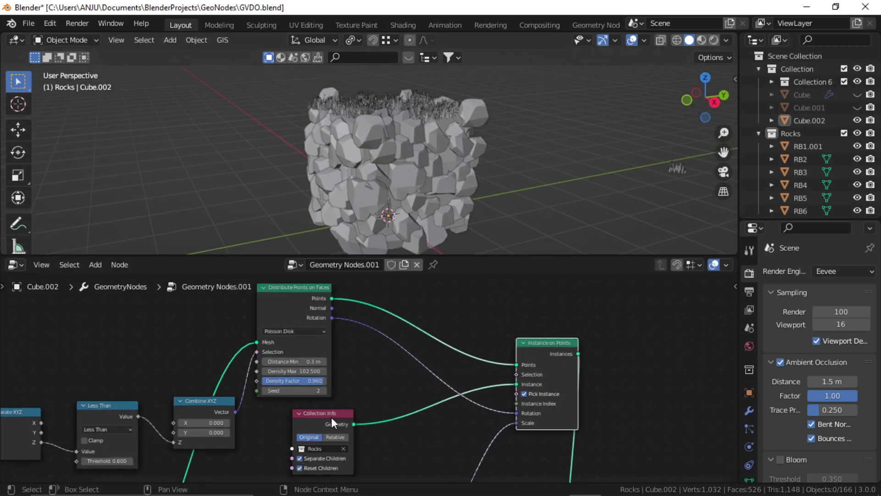
{"action": "left_click_drag", "start_coordinate": [332, 417], "coordinate": [405, 441]}
{"action": "middle_click_drag", "start_coordinate": [373, 397], "coordinate": [312, 396], "text": "shift"}
{"action": "left_click", "coordinate": [315, 384]}
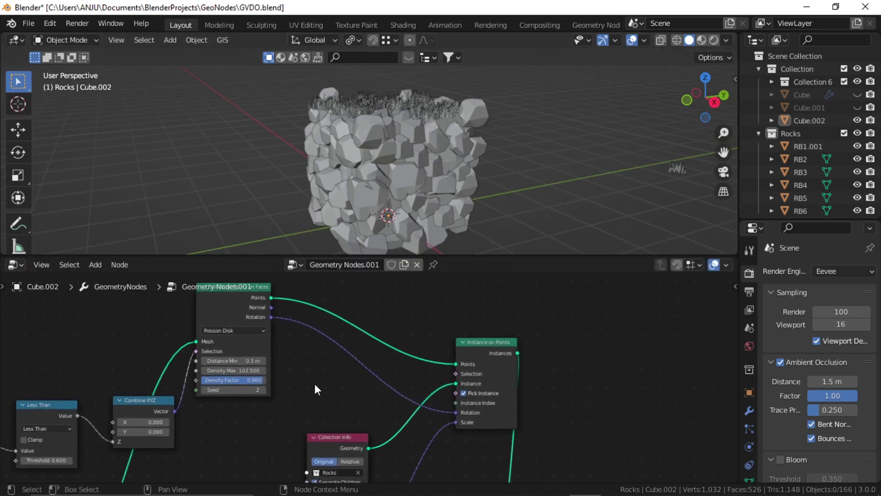
Insert a Rotate Euler node on the Rotation link between the rock distribution and Instance on Points nodes
{"action": "key", "text": "shift+a"}
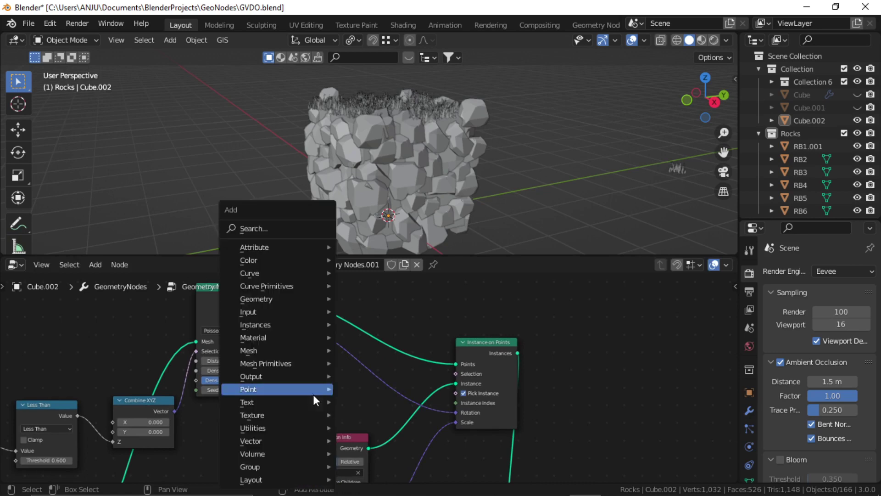
{"action": "left_click", "coordinate": [276, 228]}
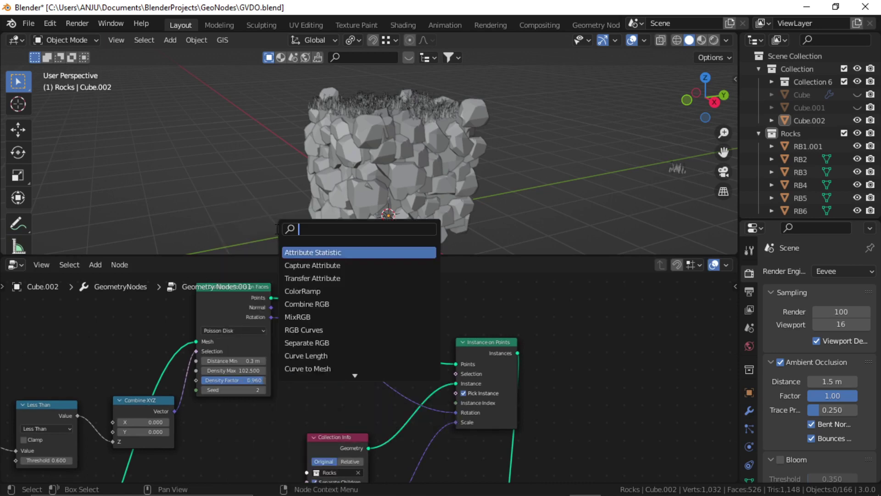
{"action": "type", "text": "eul"}
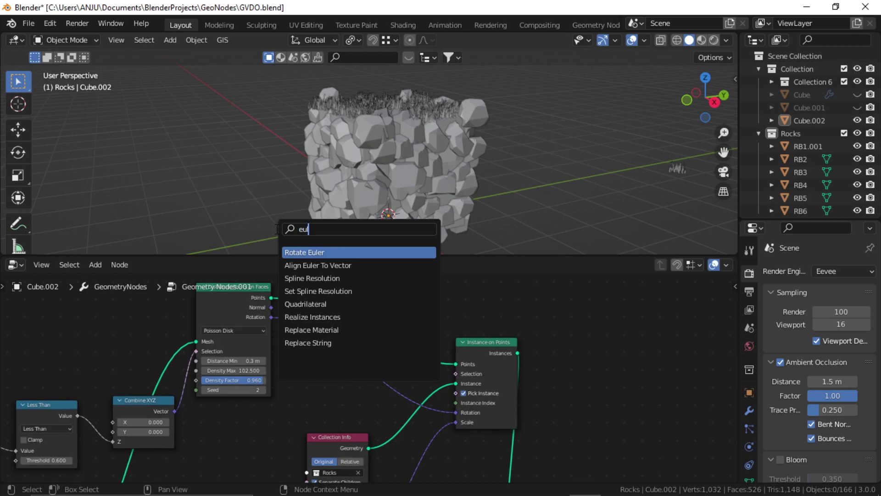
{"action": "left_click", "coordinate": [338, 250]}
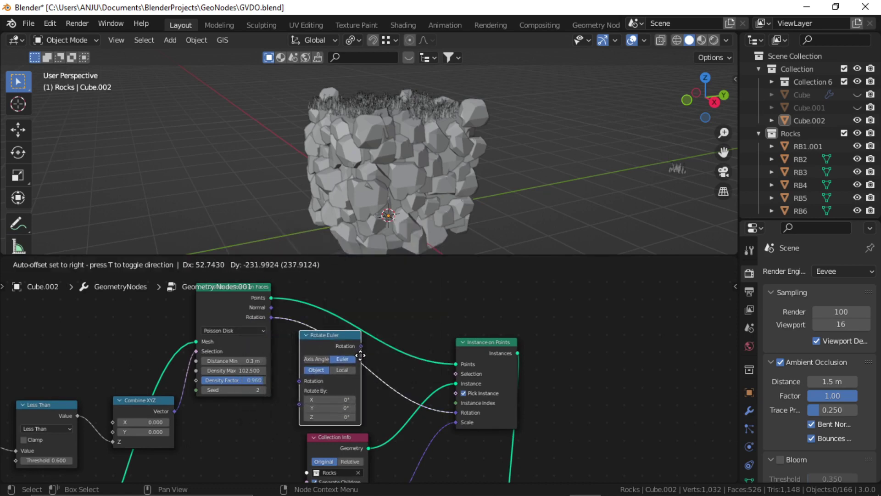
{"action": "left_click", "coordinate": [361, 355]}
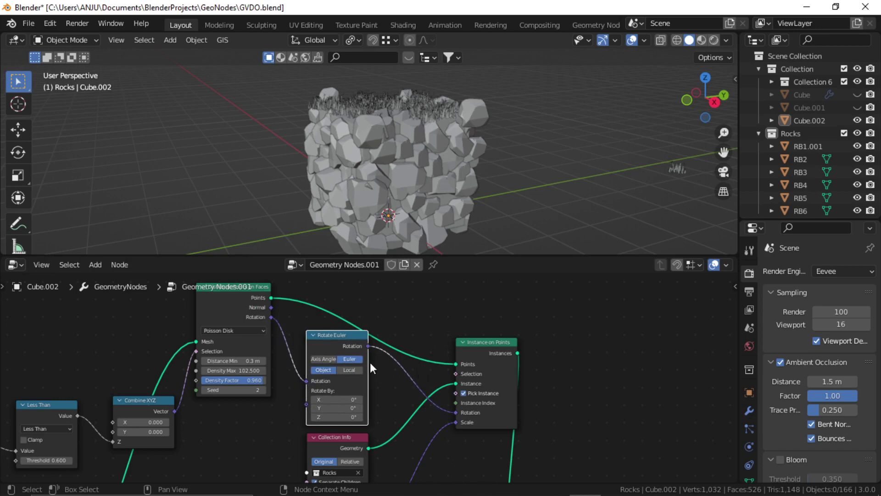
Set the Rotate Euler node to Local space and move the rock Instance on Points node higher
{"action": "scroll", "coordinate": [370, 362], "scroll_direction": "up", "scroll_amount": 3}
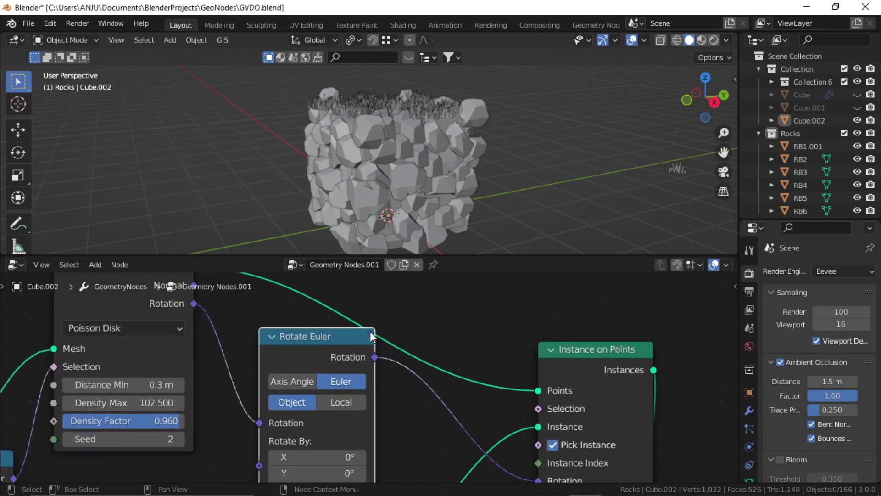
{"action": "left_click", "coordinate": [342, 400]}
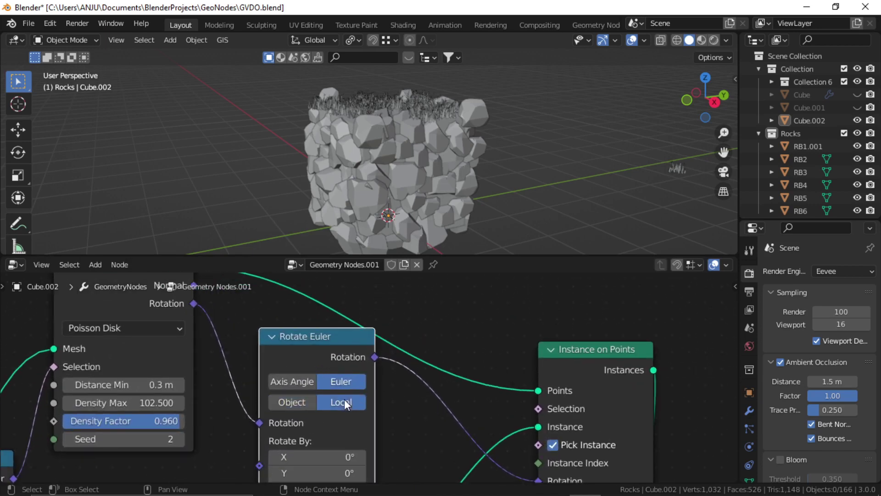
{"action": "scroll", "coordinate": [404, 413], "scroll_direction": "down", "scroll_amount": 2}
{"action": "middle_click_drag", "start_coordinate": [405, 397], "coordinate": [405, 422]}
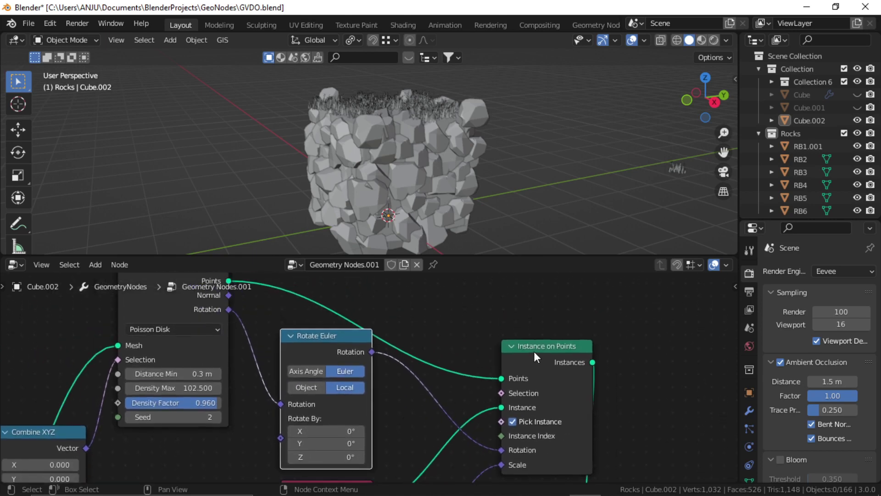
{"action": "left_click_drag", "start_coordinate": [534, 351], "coordinate": [531, 297]}
Set the Rotate Euler node's Rotate By values to -90° on X and 180° on Y
{"action": "middle_click_drag", "start_coordinate": [385, 420], "coordinate": [397, 390]}
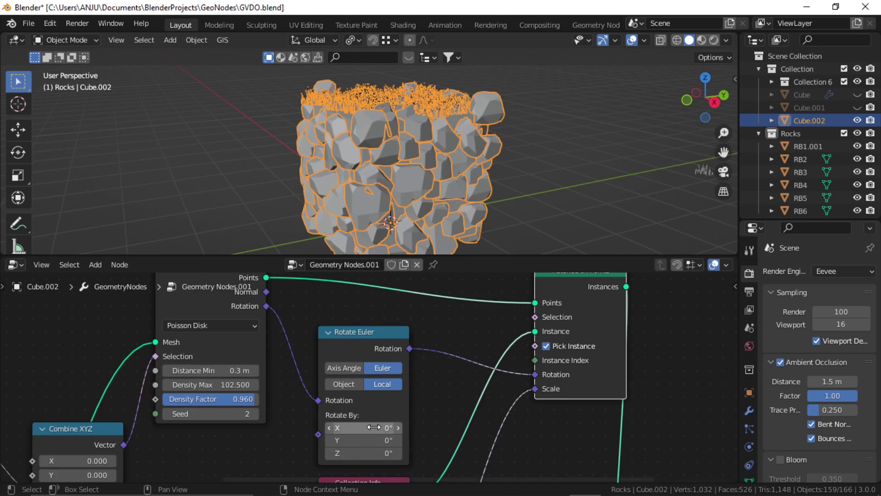
{"action": "left_click", "coordinate": [400, 430]}
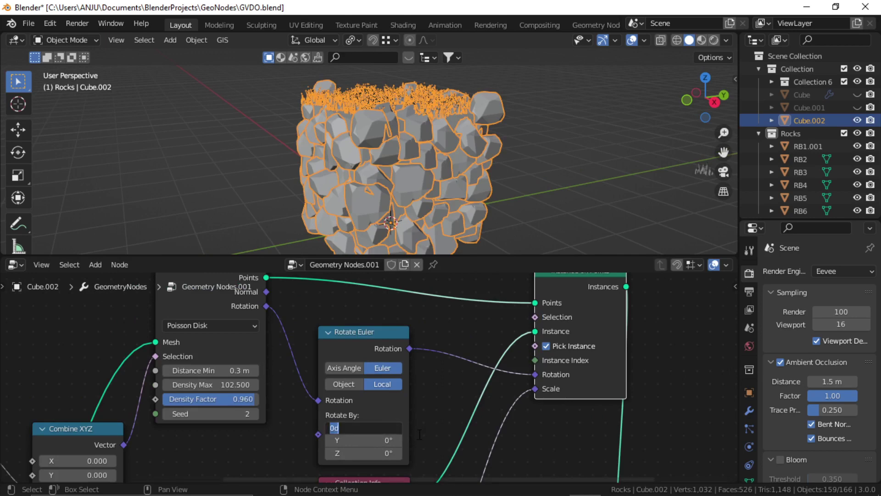
{"action": "type", "text": "-90"}
{"action": "key", "text": "Return"}
{"action": "left_click", "coordinate": [369, 439]}
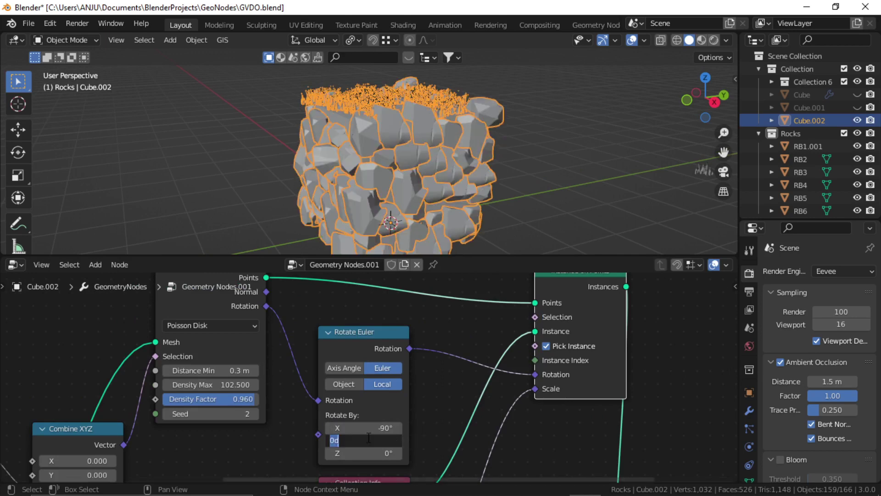
{"action": "key", "text": "Return"}
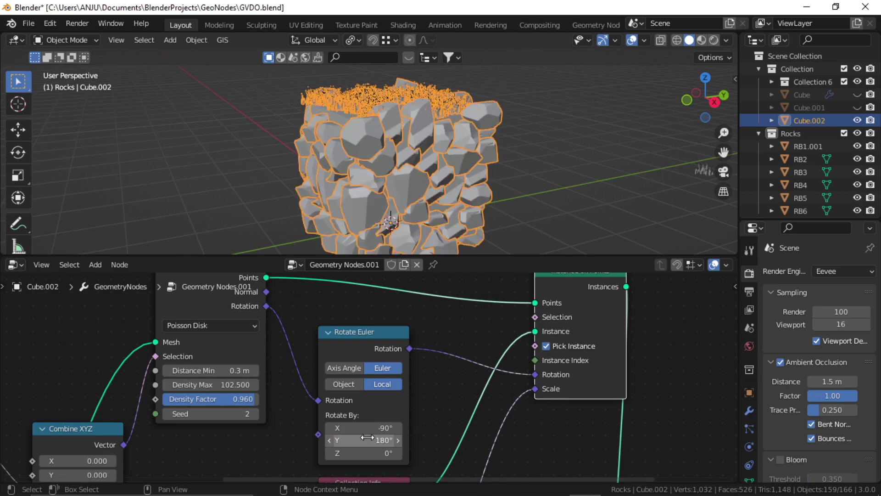
Display the viewport in Material Preview and examine the island's rocks and grass from several angles
{"action": "left_click", "coordinate": [516, 191]}
{"action": "scroll", "coordinate": [346, 173], "scroll_direction": "down", "scroll_amount": 3}
{"action": "middle_click_drag", "start_coordinate": [346, 173], "coordinate": [502, 178]}
{"action": "scroll", "coordinate": [311, 148], "scroll_direction": "up", "scroll_amount": 4}
{"action": "mouse_move", "coordinate": [310, 147]}
{"action": "middle_mouse_down"}
{"action": "mouse_move", "coordinate": [419, 151]}
{"action": "mouse_move", "coordinate": [417, 142]}
{"action": "mouse_move", "coordinate": [204, 164]}
{"action": "mouse_move", "coordinate": [409, 162]}
{"action": "mouse_move", "coordinate": [329, 153]}
{"action": "mouse_move", "coordinate": [298, 163]}
{"action": "mouse_move", "coordinate": [409, 176]}
{"action": "mouse_move", "coordinate": [428, 174]}
{"action": "mouse_move", "coordinate": [402, 172]}
{"action": "mouse_move", "coordinate": [549, 165]}
{"action": "mouse_move", "coordinate": [603, 149]}
{"action": "mouse_move", "coordinate": [433, 154]}
{"action": "middle_mouse_up"}
{"action": "scroll", "coordinate": [398, 170], "scroll_direction": "up", "scroll_amount": 2}
{"action": "left_click", "coordinate": [701, 40]}
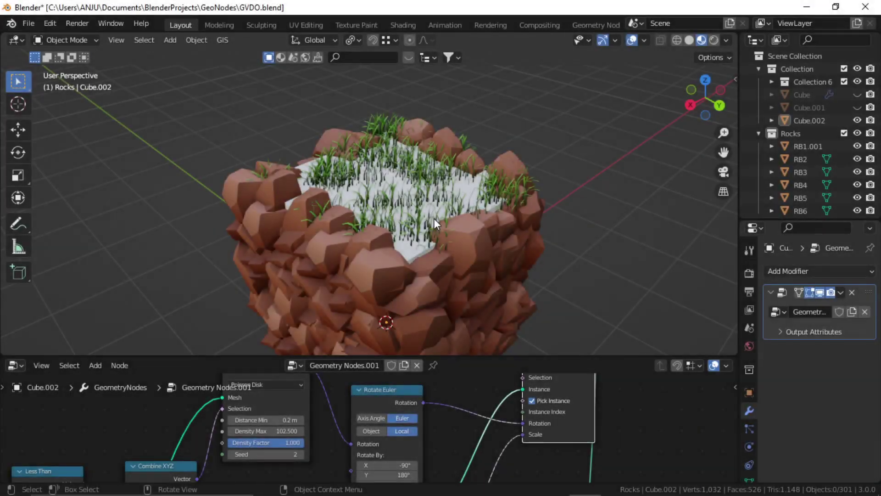
{"action": "middle_click_drag", "start_coordinate": [428, 211], "coordinate": [400, 206]}
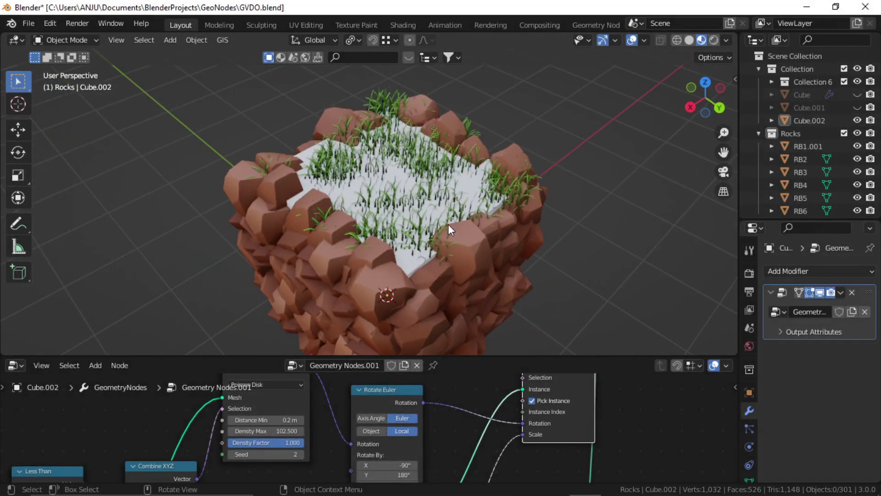
{"action": "middle_click_drag", "start_coordinate": [448, 224], "coordinate": [442, 220]}
Open the Shading workspace and select the island object to bring up its Material.001 node tree
{"action": "key", "text": "a"}
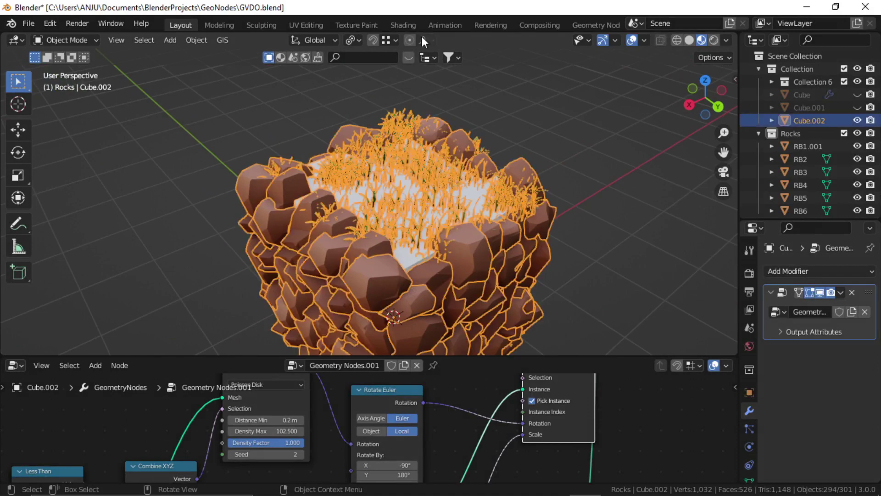
{"action": "left_click", "coordinate": [411, 24]}
{"action": "middle_click_drag", "start_coordinate": [486, 214], "coordinate": [454, 224]}
{"action": "key", "text": "alt+a"}
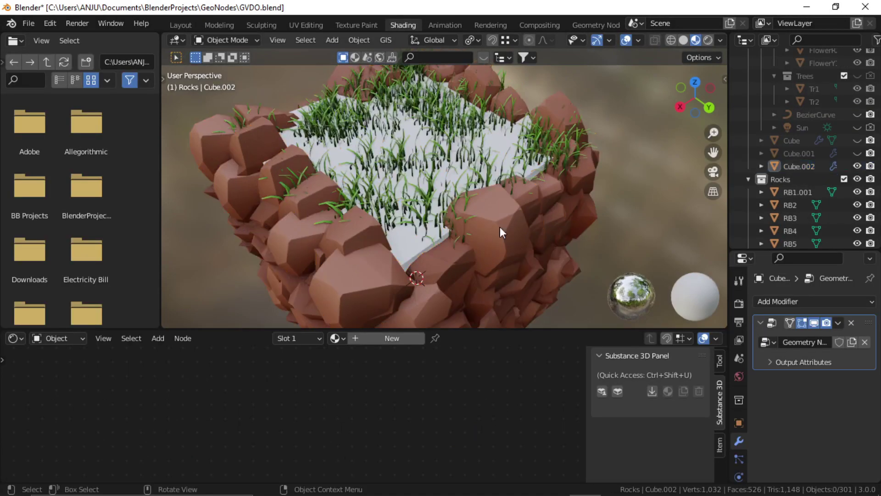
{"action": "key", "text": "a"}
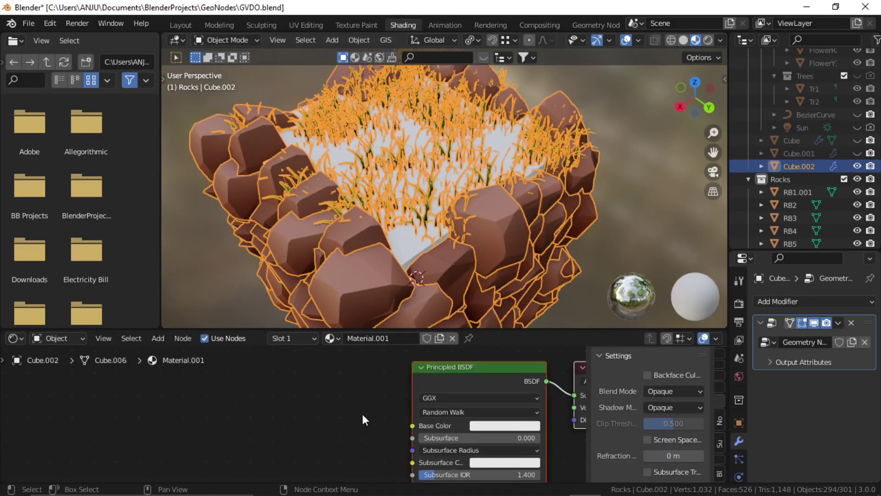
Add a Geometry node to the island's material, well ahead of the Principled BSDF node
{"action": "scroll", "coordinate": [363, 414], "scroll_direction": "down", "scroll_amount": 2}
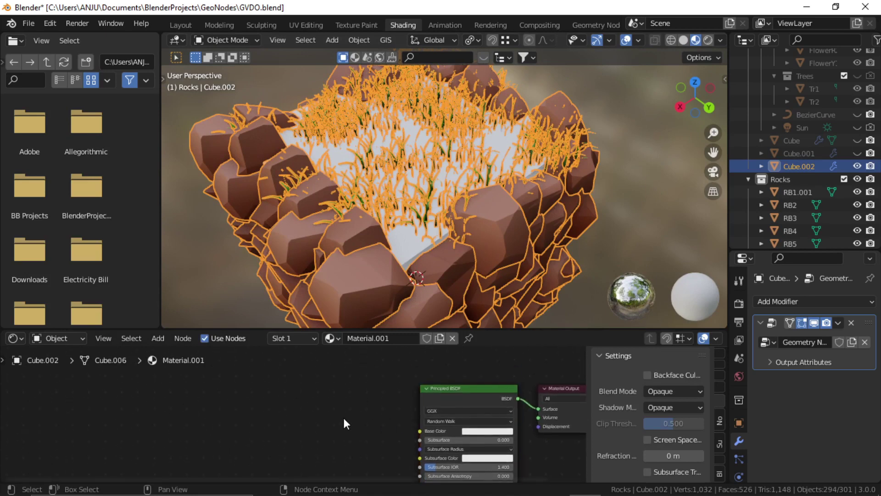
{"action": "key", "text": "shift+a"}
{"action": "left_click", "coordinate": [319, 348]}
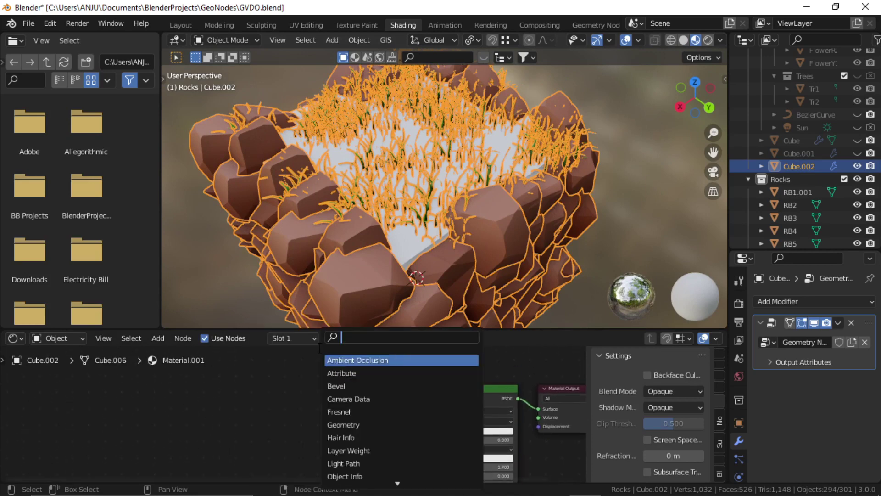
{"action": "type", "text": "geo"}
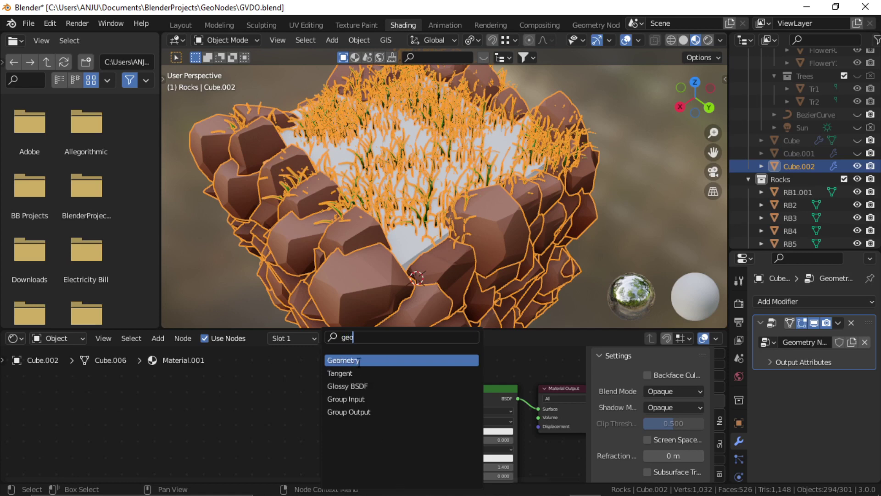
{"action": "left_click", "coordinate": [359, 362]}
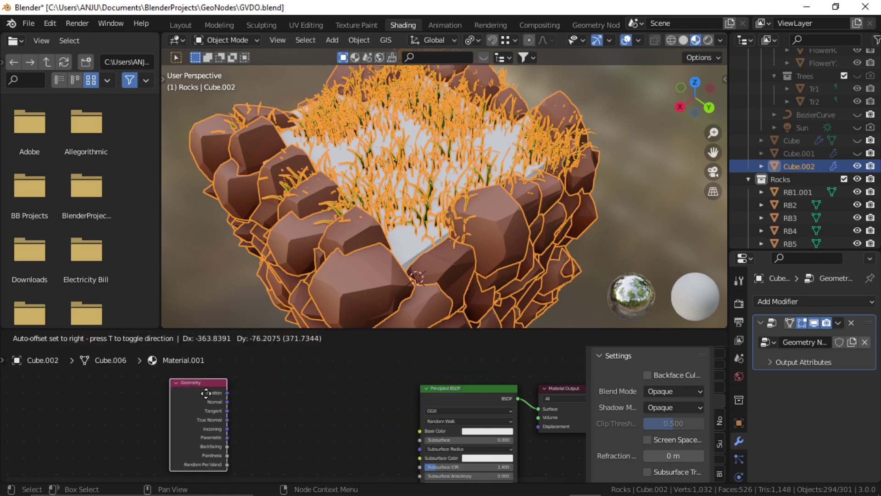
{"action": "left_click", "coordinate": [161, 397]}
Add a Separate XYZ node beside the Geometry node and connect the Normal output to its Vector input
{"action": "scroll", "coordinate": [244, 406], "scroll_direction": "up", "scroll_amount": 1}
{"action": "middle_click_drag", "start_coordinate": [245, 407], "coordinate": [248, 431]}
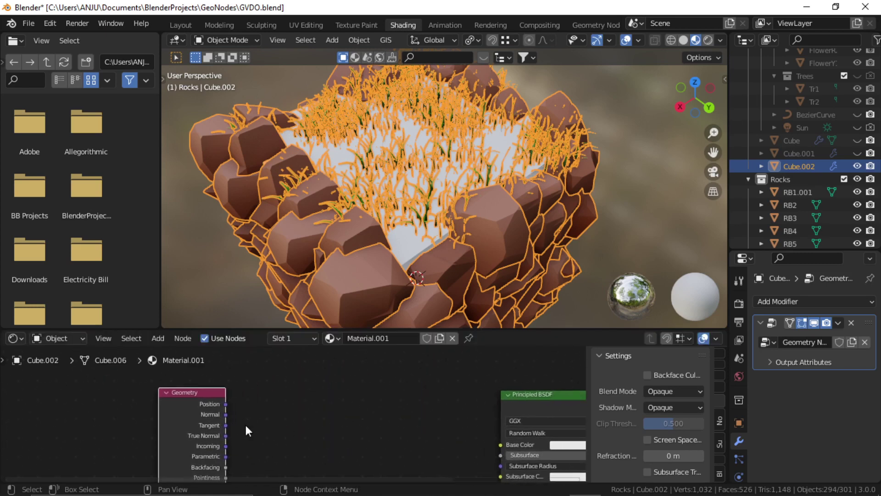
{"action": "key", "text": "shift+a"}
{"action": "left_click", "coordinate": [271, 342]}
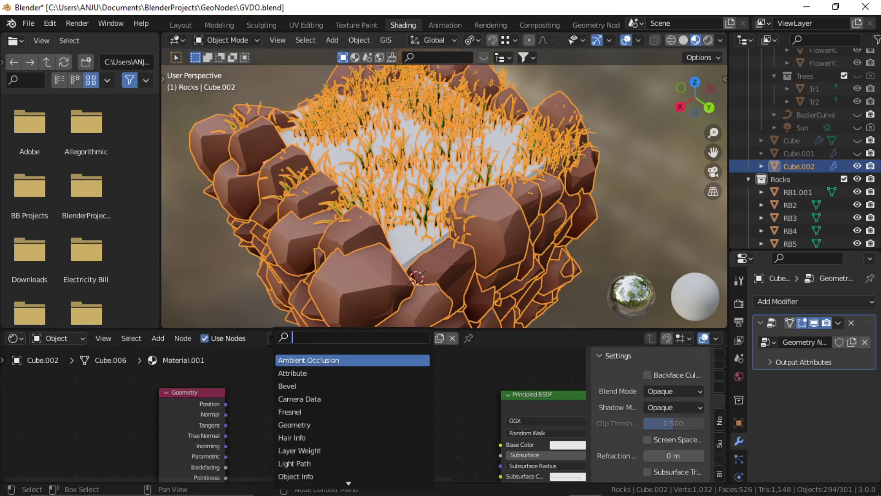
{"action": "type", "text": "sep"}
{"action": "left_click", "coordinate": [308, 385]}
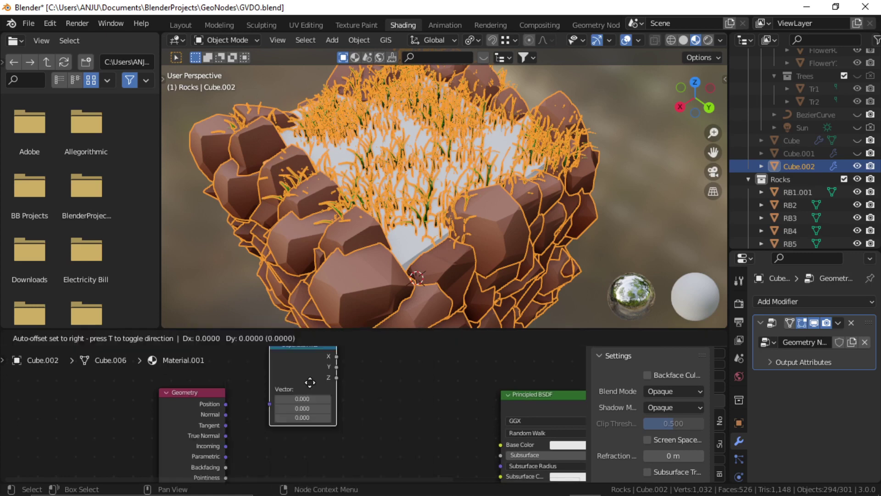
{"action": "left_click", "coordinate": [307, 407]}
{"action": "left_click_drag", "start_coordinate": [226, 414], "coordinate": [269, 430]}
Add a ColorRamp node, feeding Separate XYZ's Z into its Fac and its Color into the Principled BSDF's Base Color
{"action": "middle_click_drag", "start_coordinate": [374, 421], "coordinate": [324, 452]}
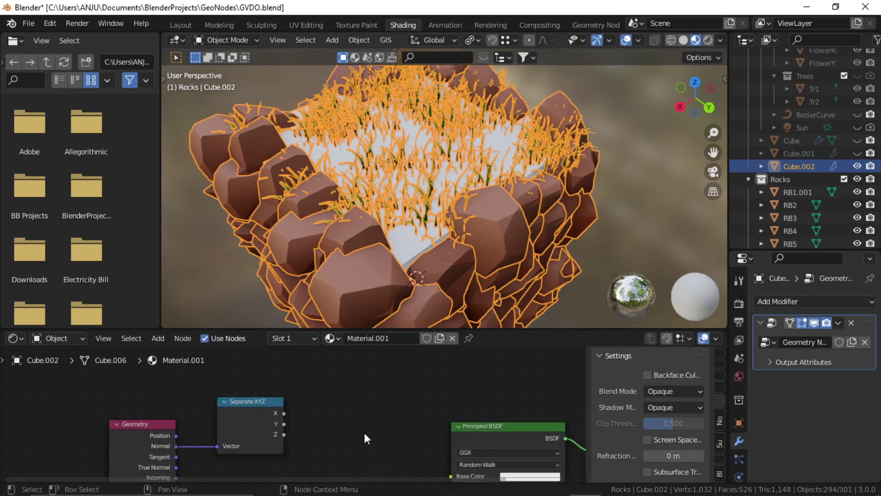
{"action": "key", "text": "shift+a"}
{"action": "left_click", "coordinate": [327, 346]}
{"action": "type", "text": "col"}
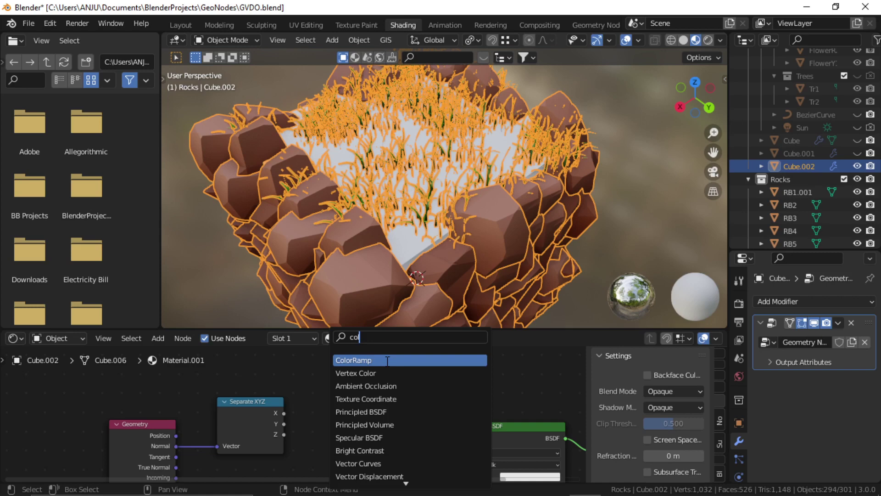
{"action": "left_click", "coordinate": [387, 361]}
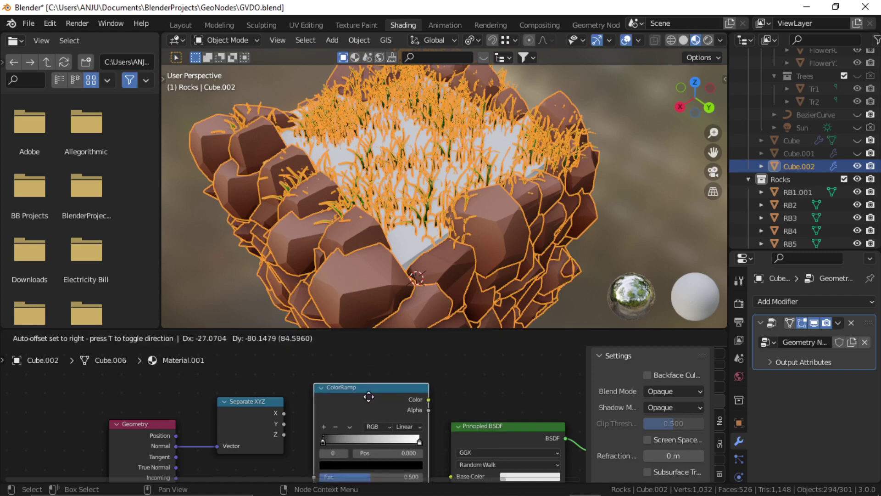
{"action": "left_click", "coordinate": [301, 437]}
{"action": "left_click_drag", "start_coordinate": [282, 434], "coordinate": [303, 422]}
{"action": "middle_click_drag", "start_coordinate": [423, 380], "coordinate": [346, 406]}
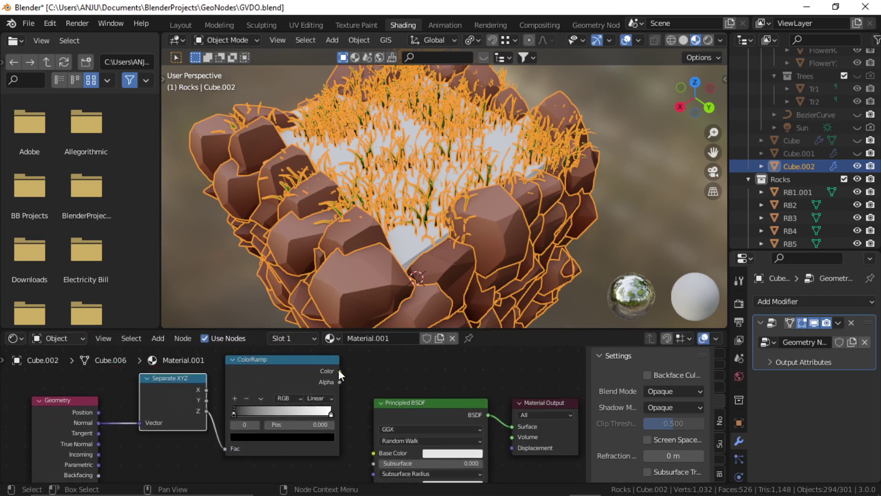
{"action": "left_click_drag", "start_coordinate": [340, 371], "coordinate": [374, 453]}
Deselect the island and examine the ground shading along its top edge up close
{"action": "middle_click_drag", "start_coordinate": [390, 361], "coordinate": [501, 383]}
{"action": "scroll", "coordinate": [433, 389], "scroll_direction": "up", "scroll_amount": 3}
{"action": "middle_click_drag", "start_coordinate": [433, 389], "coordinate": [353, 367]}
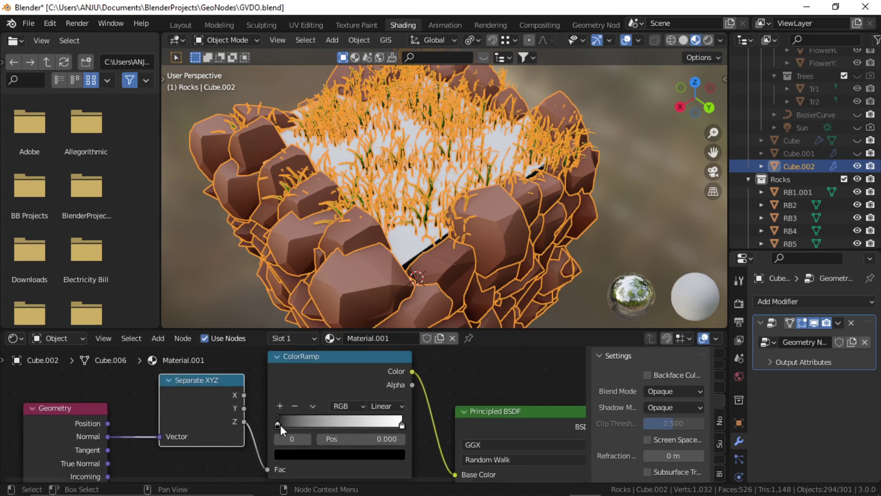
{"action": "middle_click_drag", "start_coordinate": [417, 413], "coordinate": [422, 430]}
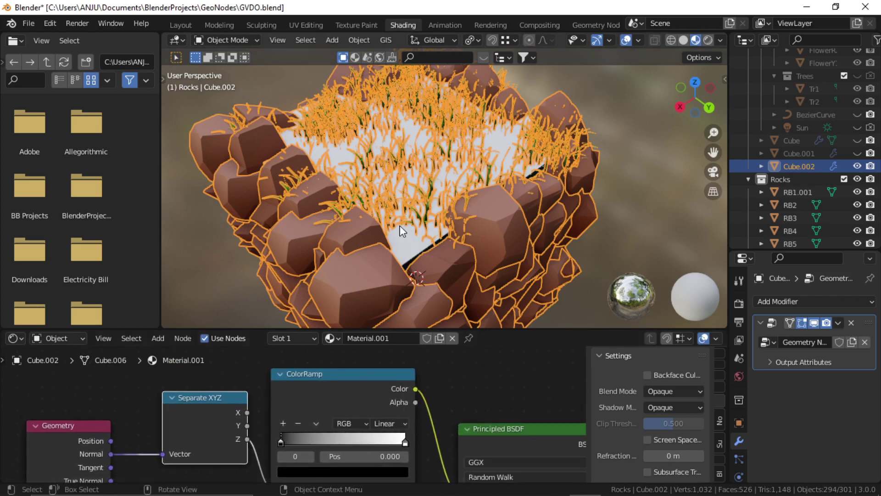
{"action": "left_click", "coordinate": [628, 230]}
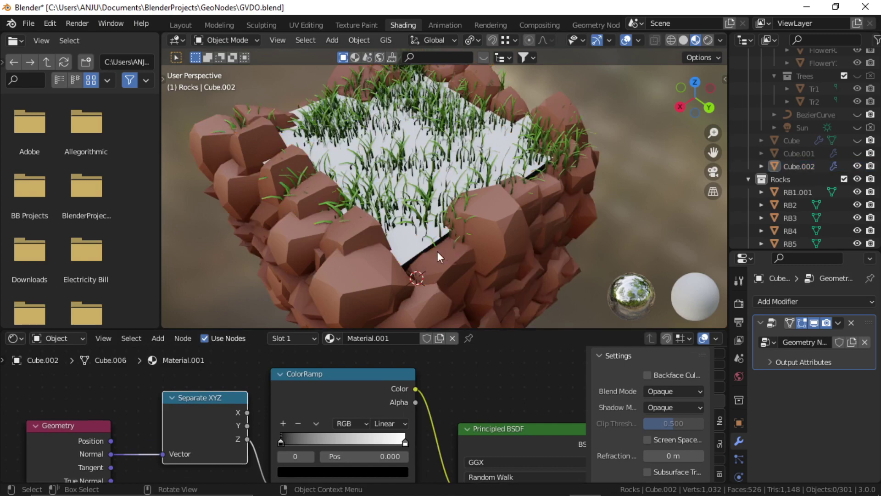
{"action": "middle_click_drag", "start_coordinate": [437, 251], "coordinate": [410, 237]}
{"action": "scroll", "coordinate": [411, 242], "scroll_direction": "up", "scroll_amount": 5}
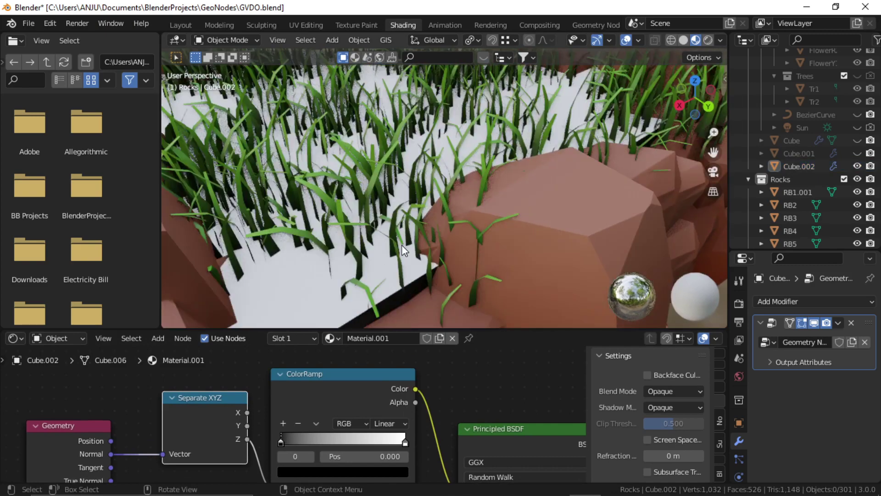
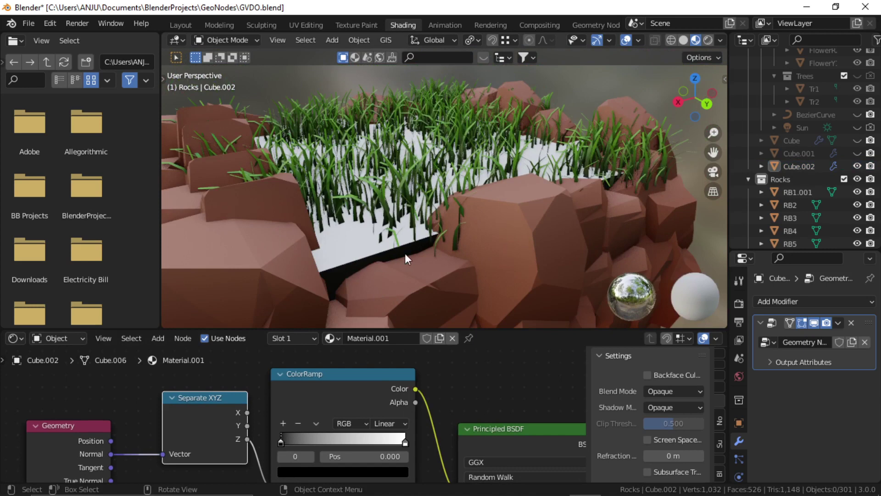
Colour the ColorRamp's end stop green by sampling the grass, and brighten the sampled green
{"action": "middle_click_drag", "start_coordinate": [404, 253], "coordinate": [424, 239]}
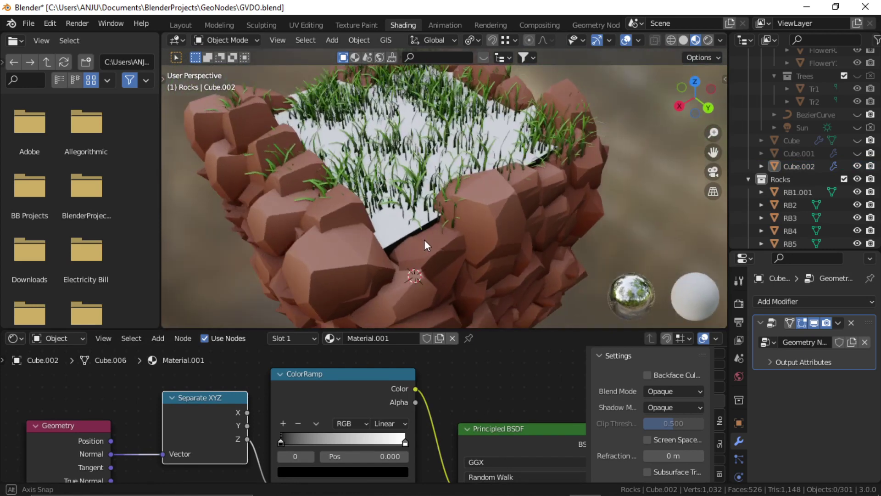
{"action": "left_click", "coordinate": [404, 440]}
{"action": "middle_click_drag", "start_coordinate": [403, 441], "coordinate": [418, 405]}
{"action": "left_click", "coordinate": [410, 437]}
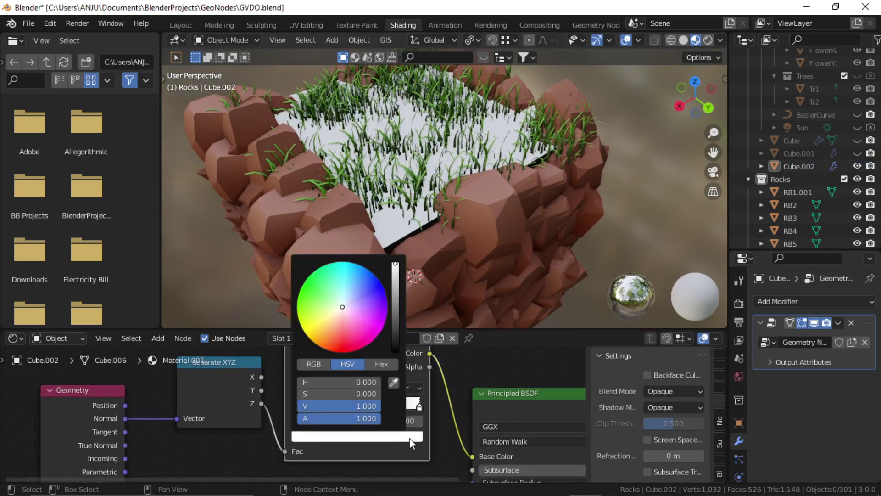
{"action": "left_click", "coordinate": [393, 383]}
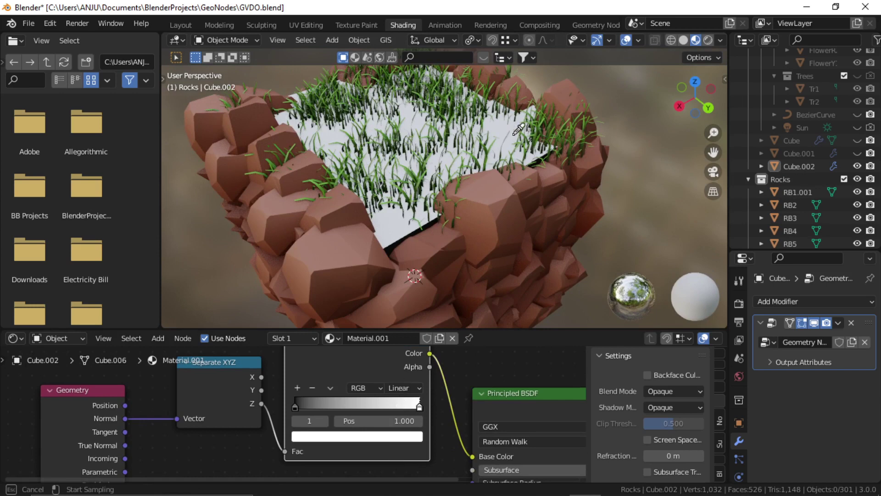
{"action": "left_click", "coordinate": [537, 138]}
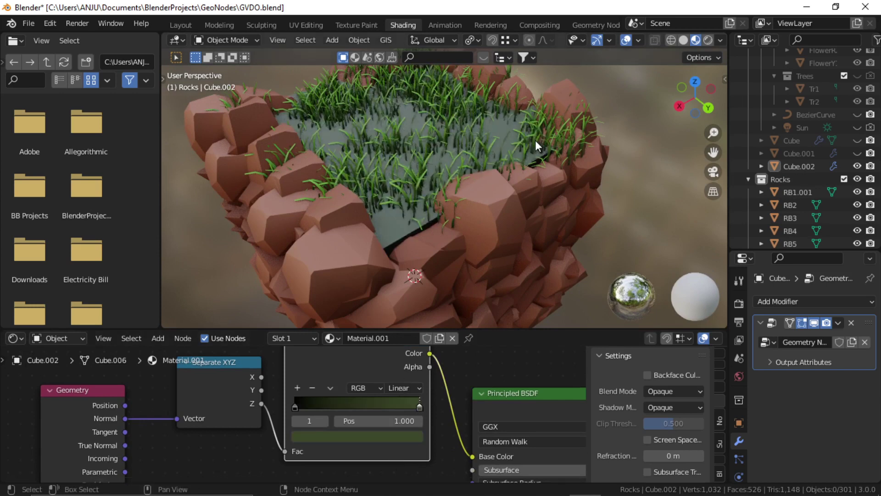
{"action": "left_click", "coordinate": [409, 438]}
{"action": "left_click_drag", "start_coordinate": [395, 327], "coordinate": [395, 315]}
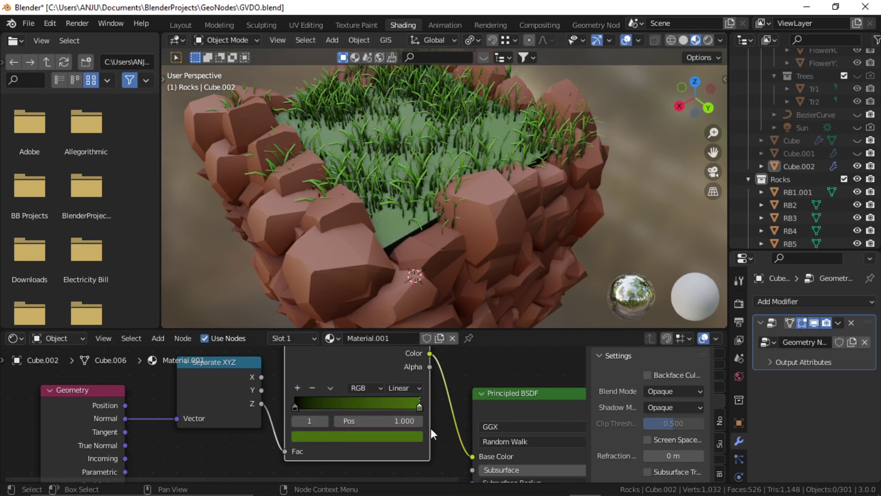
Colour the ColorRamp's start stop reddish brown by sampling one of the island's rocks
{"action": "left_click", "coordinate": [295, 407]}
{"action": "left_click", "coordinate": [359, 436]}
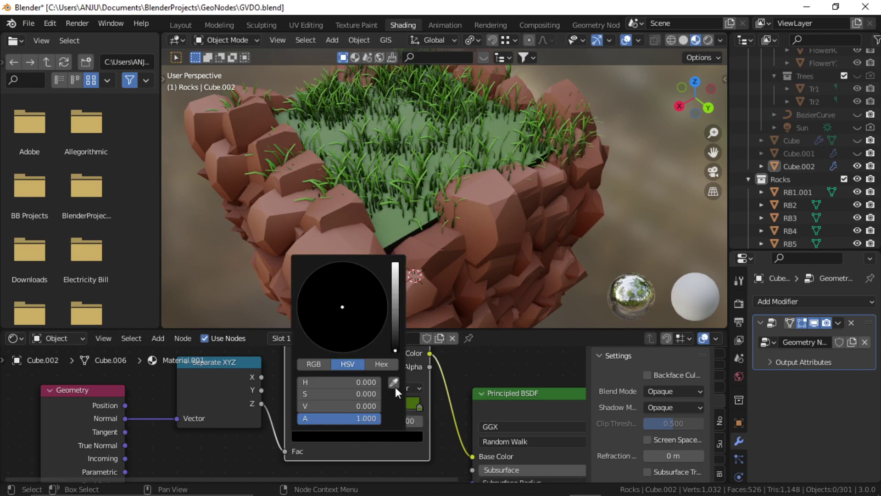
{"action": "left_click", "coordinate": [393, 382]}
{"action": "left_click", "coordinate": [482, 247]}
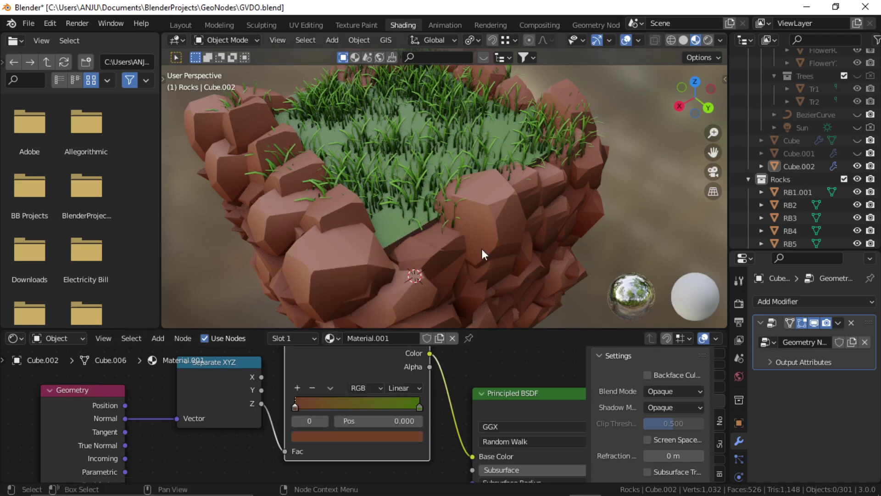
{"action": "middle_click_drag", "start_coordinate": [481, 249], "coordinate": [717, 221]}
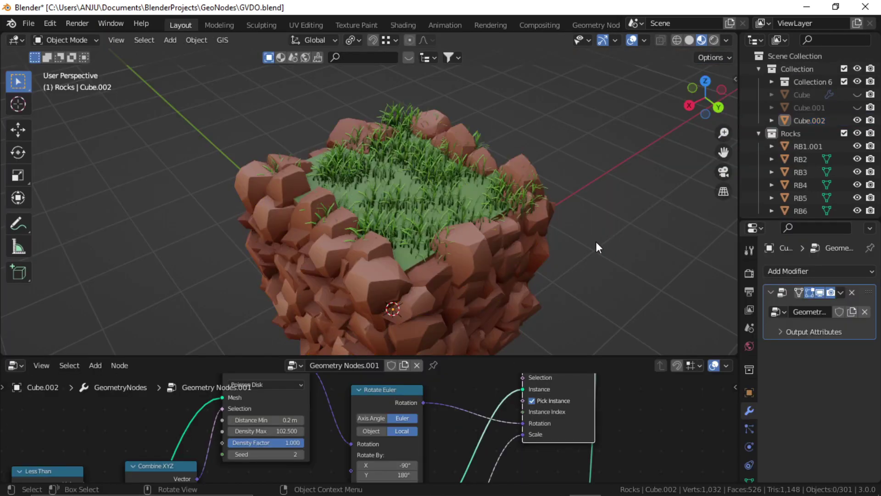
{"action": "key", "text": "a"}
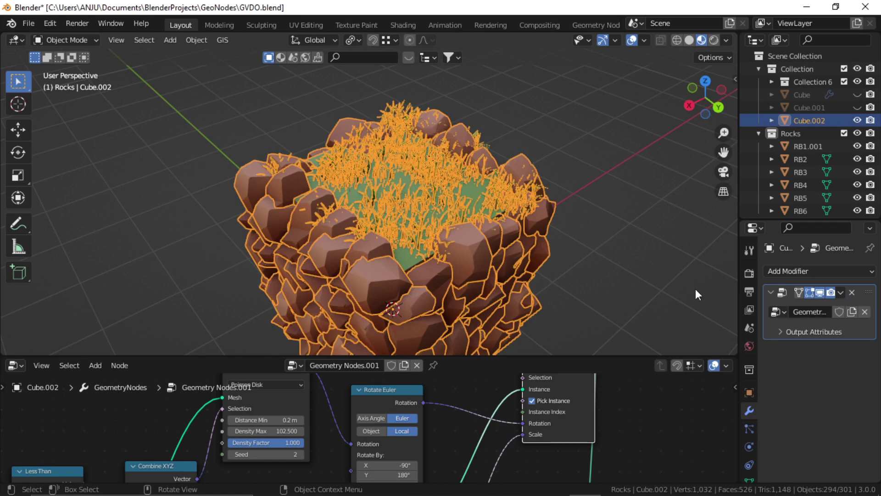
{"action": "left_click", "coordinate": [822, 293]}
{"action": "key", "text": "alt+a"}
{"action": "middle_click_drag", "start_coordinate": [332, 259], "coordinate": [269, 228]}
{"action": "left_click", "coordinate": [415, 248]}
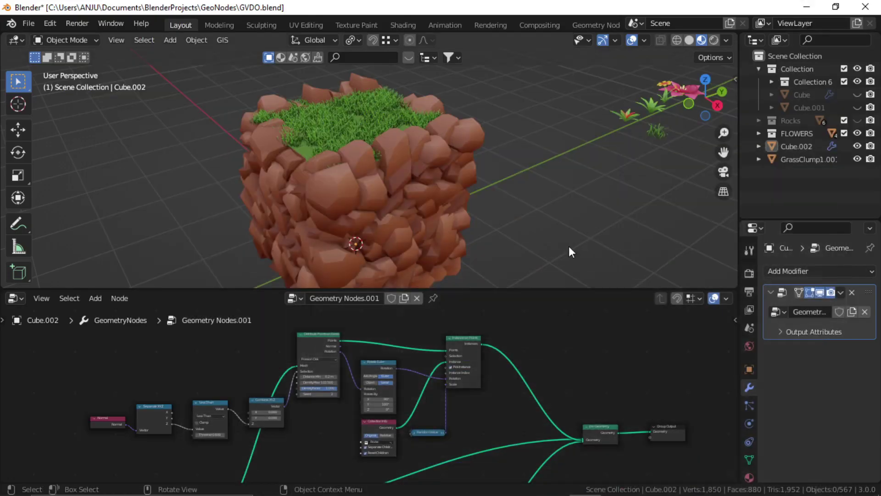
Examine the grass coverage on the island's top and the surrounding rocks from several angles and distances
{"action": "scroll", "coordinate": [398, 183], "scroll_direction": "up", "scroll_amount": 2}
{"action": "scroll", "coordinate": [435, 197], "scroll_direction": "up", "scroll_amount": 2}
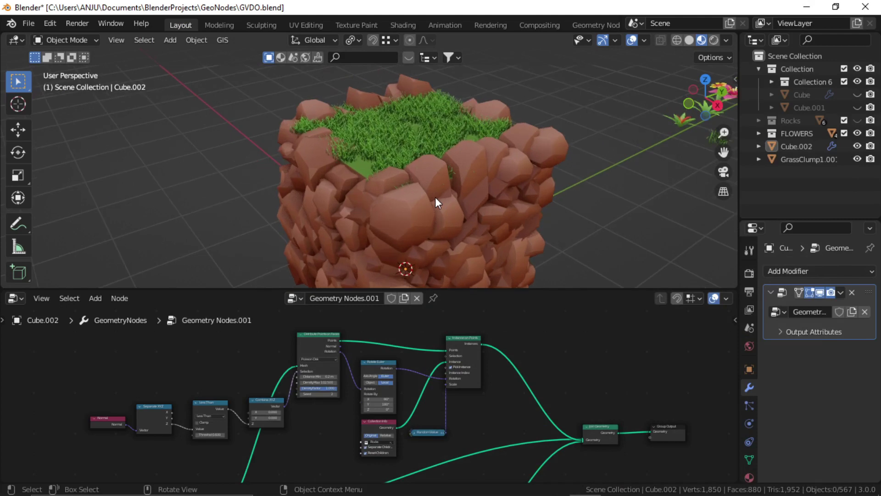
{"action": "middle_click_drag", "start_coordinate": [431, 164], "coordinate": [415, 193]}
{"action": "scroll", "coordinate": [394, 158], "scroll_direction": "up", "scroll_amount": 2}
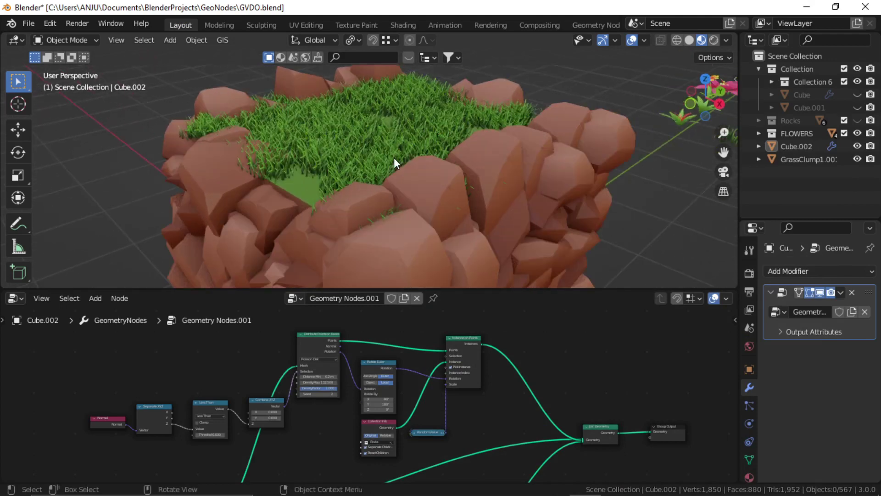
{"action": "middle_click_drag", "start_coordinate": [394, 158], "coordinate": [367, 143]}
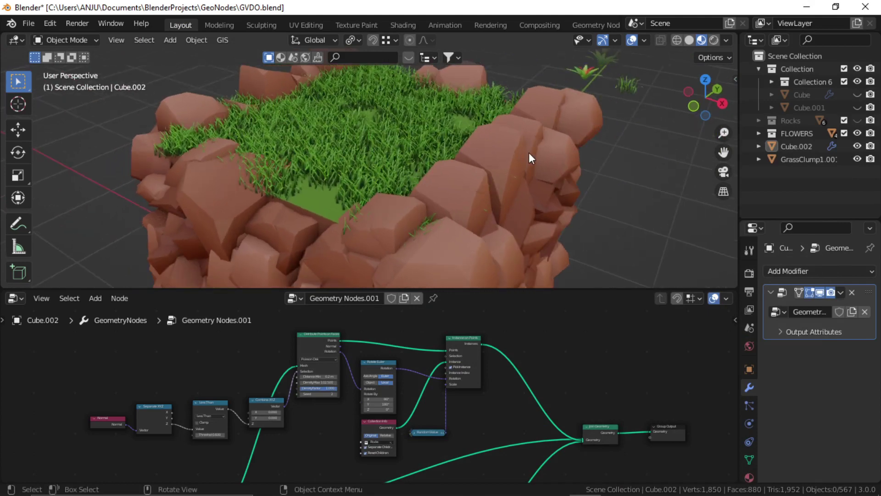
{"action": "middle_click_drag", "start_coordinate": [529, 152], "coordinate": [376, 225], "text": "shift"}
{"action": "scroll", "coordinate": [404, 206], "scroll_direction": "down", "scroll_amount": 3}
{"action": "middle_click_drag", "start_coordinate": [436, 178], "coordinate": [263, 175]}
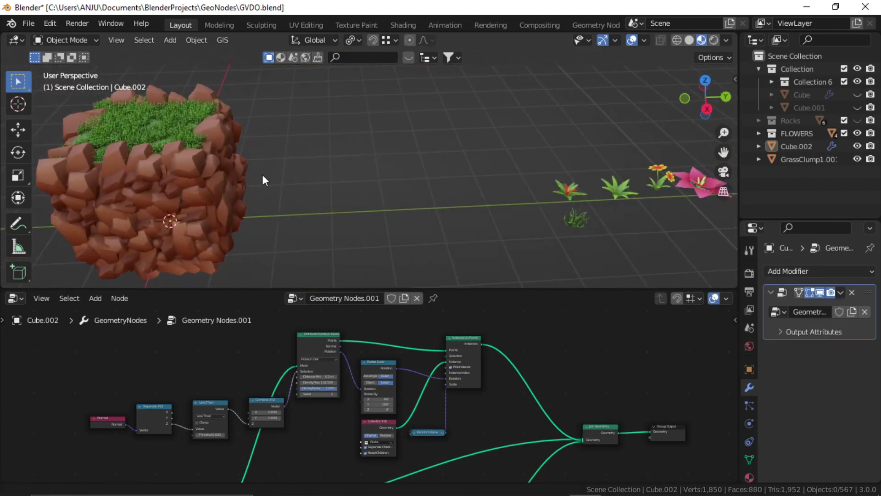
{"action": "middle_click_drag", "start_coordinate": [220, 150], "coordinate": [360, 176], "text": "shift"}
{"action": "scroll", "coordinate": [327, 160], "scroll_direction": "up", "scroll_amount": 4}
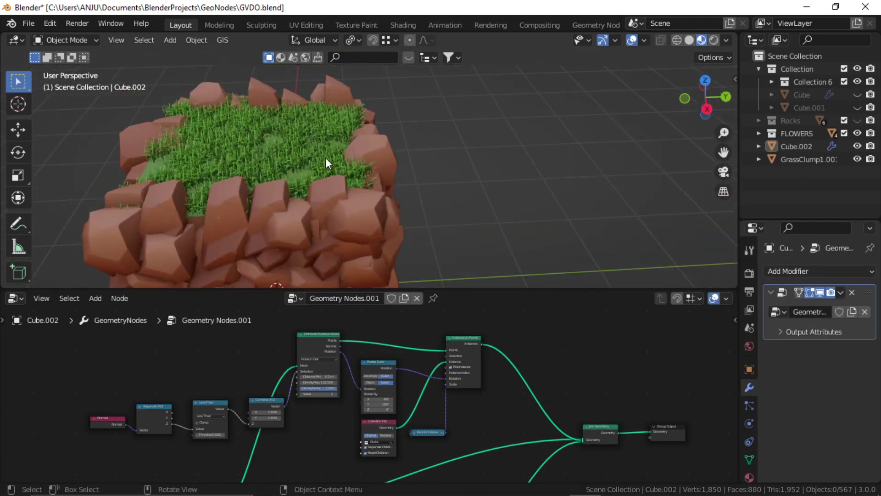
{"action": "scroll", "coordinate": [335, 164], "scroll_direction": "down", "scroll_amount": 4}
Scale the four flower and plant models beside the island down together to a little over half size and apply their scale
{"action": "middle_click_drag", "start_coordinate": [464, 188], "coordinate": [221, 189], "text": "shift"}
{"action": "scroll", "coordinate": [489, 225], "scroll_direction": "up", "scroll_amount": 2}
{"action": "middle_click_drag", "start_coordinate": [546, 219], "coordinate": [389, 219], "text": "shift"}
{"action": "left_click_drag", "start_coordinate": [598, 181], "coordinate": [310, 226]}
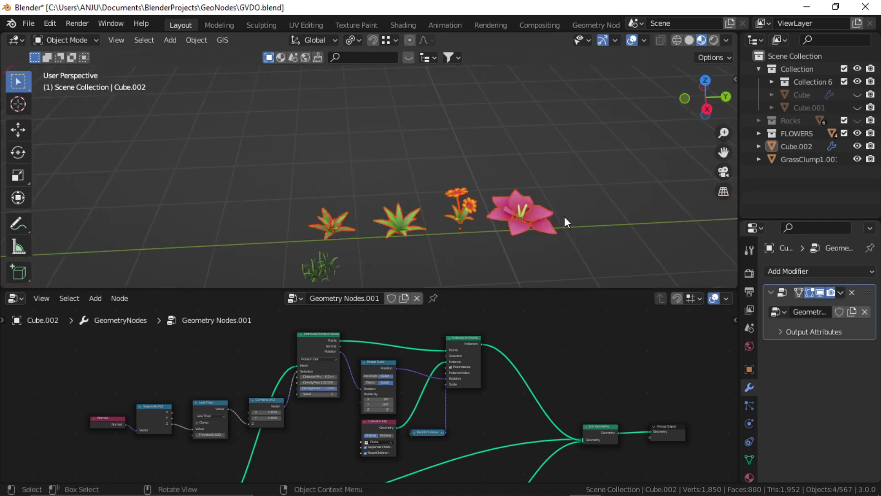
{"action": "key", "text": "s"}
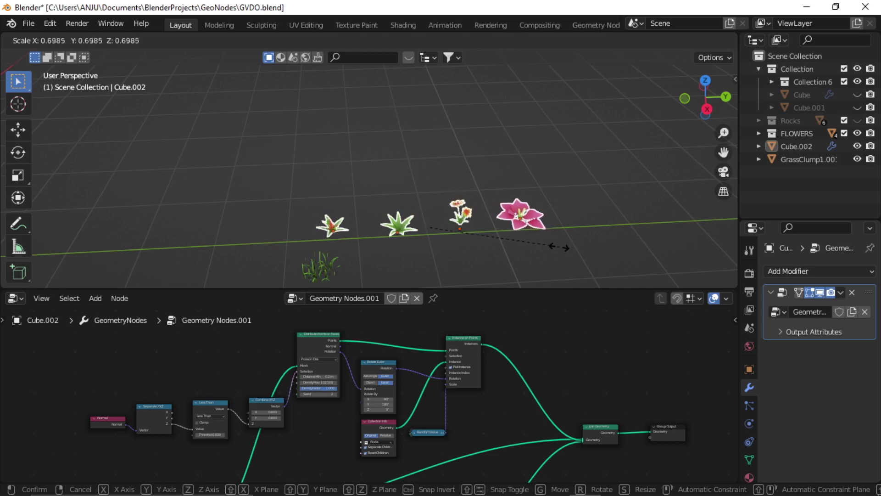
{"action": "left_click", "coordinate": [535, 249]}
{"action": "key", "text": "ctrl+a"}
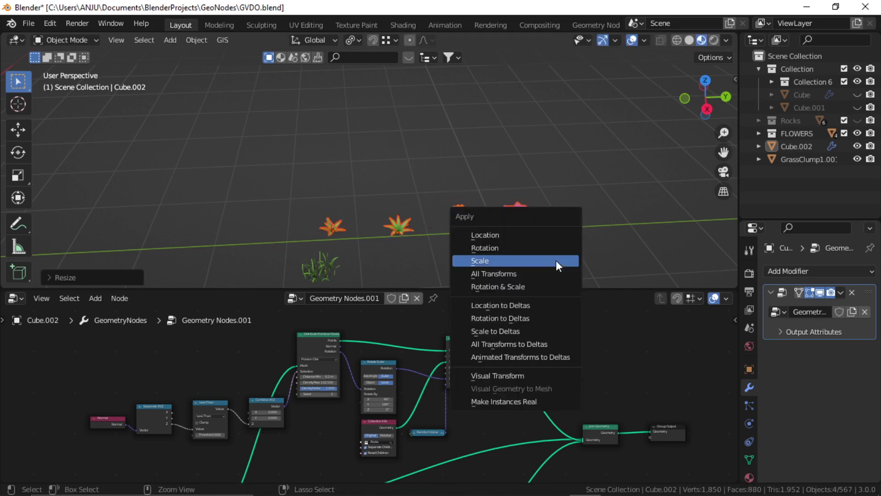
{"action": "left_click", "coordinate": [555, 260]}
{"action": "left_click", "coordinate": [487, 252]}
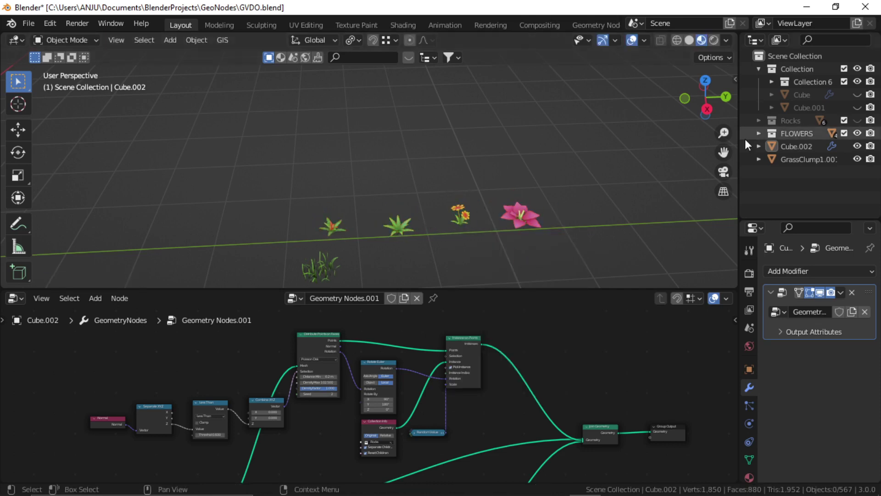
{"action": "left_click", "coordinate": [759, 133]}
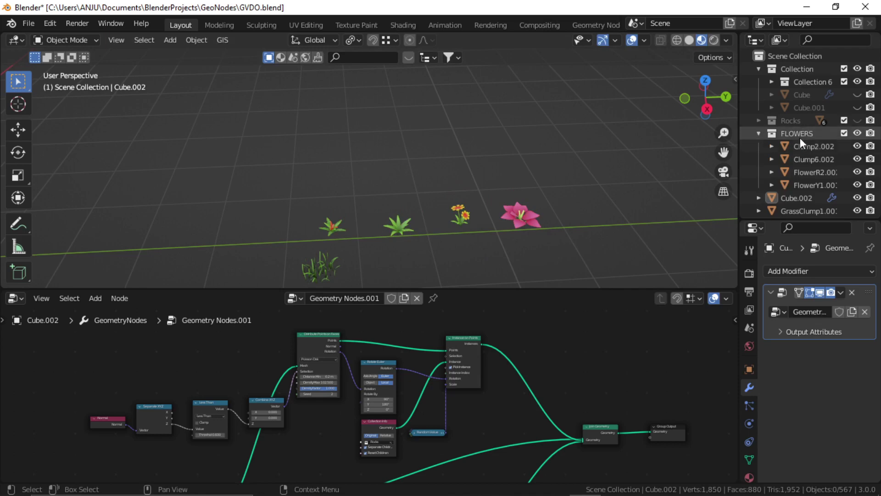
{"action": "left_click", "coordinate": [759, 132]}
Duplicate the grass-scattering nodes, from Normal through Object Info to Instance on Points, and place the copies below the originals
{"action": "scroll", "coordinate": [439, 229], "scroll_direction": "down", "scroll_amount": 3}
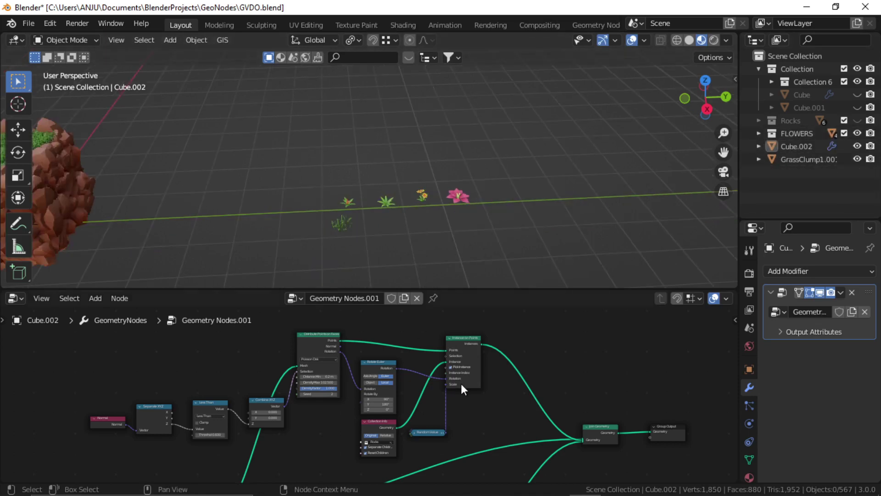
{"action": "middle_click_drag", "start_coordinate": [460, 384], "coordinate": [559, 334]}
{"action": "middle_click_drag", "start_coordinate": [205, 193], "coordinate": [378, 405], "text": "shift"}
{"action": "scroll", "coordinate": [371, 210], "scroll_direction": "up", "scroll_amount": 4}
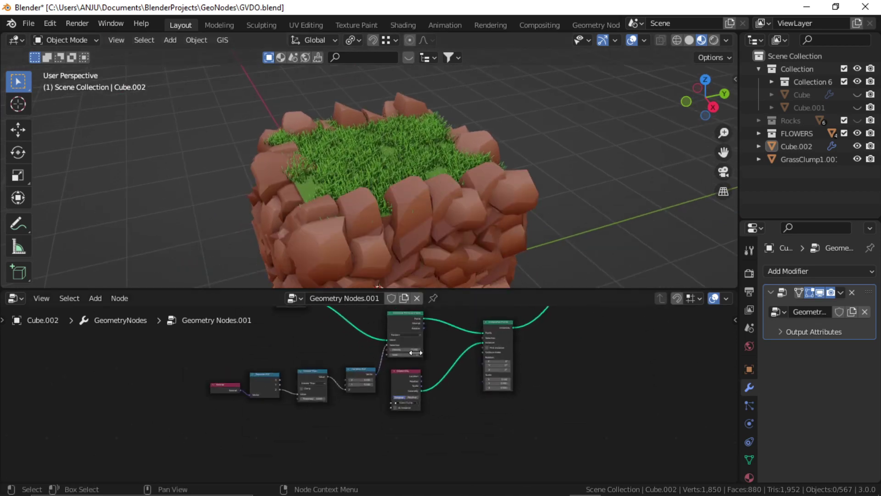
{"action": "scroll", "coordinate": [415, 352], "scroll_direction": "up", "scroll_amount": 2}
{"action": "left_click_drag", "start_coordinate": [560, 315], "coordinate": [385, 445]}
{"action": "left_click_drag", "start_coordinate": [356, 385], "coordinate": [173, 437], "text": "shift"}
{"action": "scroll", "coordinate": [403, 400], "scroll_direction": "down", "scroll_amount": 1}
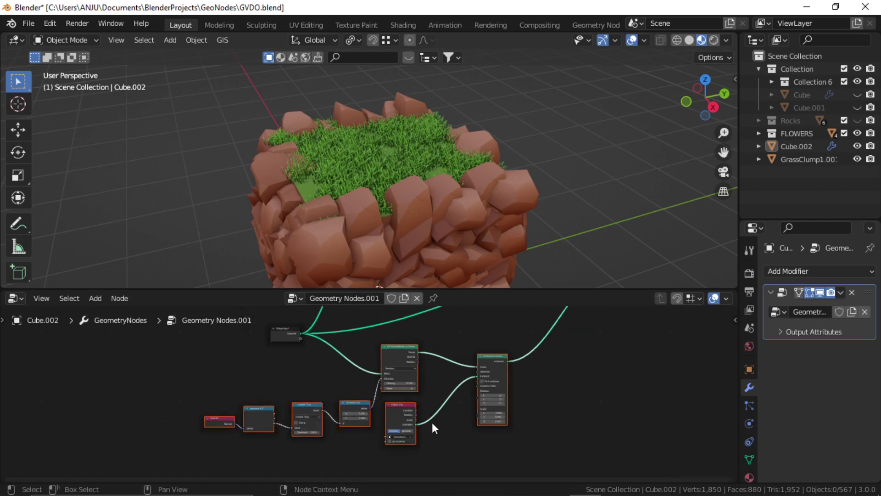
{"action": "middle_click_drag", "start_coordinate": [432, 422], "coordinate": [431, 363]}
{"action": "key", "text": "shift+d"}
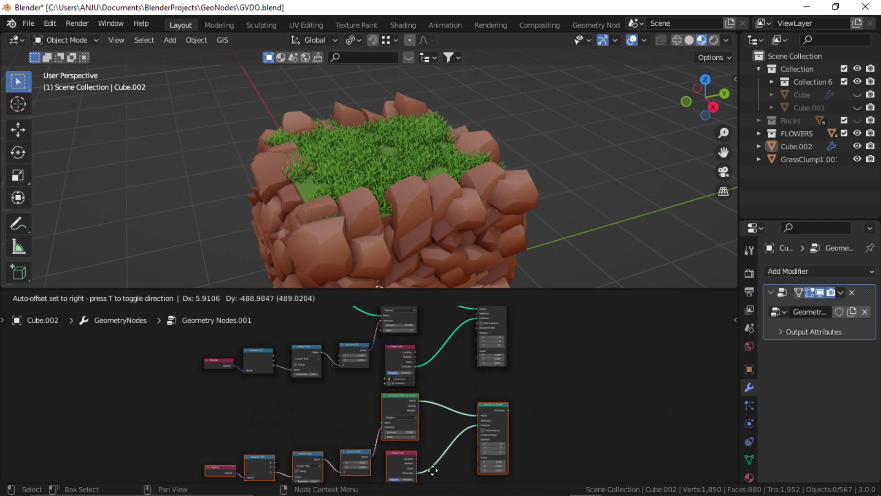
{"action": "left_click", "coordinate": [432, 470]}
Replace the duplicated Object Info node with a Collection Info node in the same place
{"action": "scroll", "coordinate": [434, 440], "scroll_direction": "up", "scroll_amount": 4}
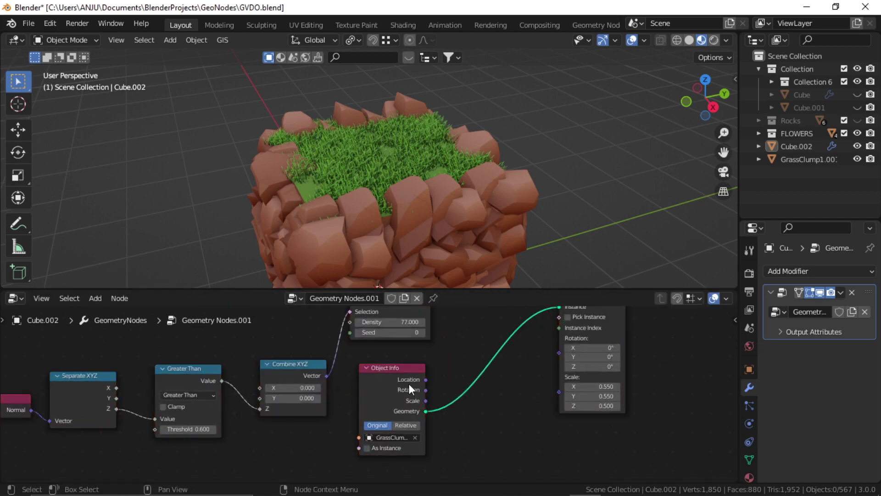
{"action": "key", "text": "x"}
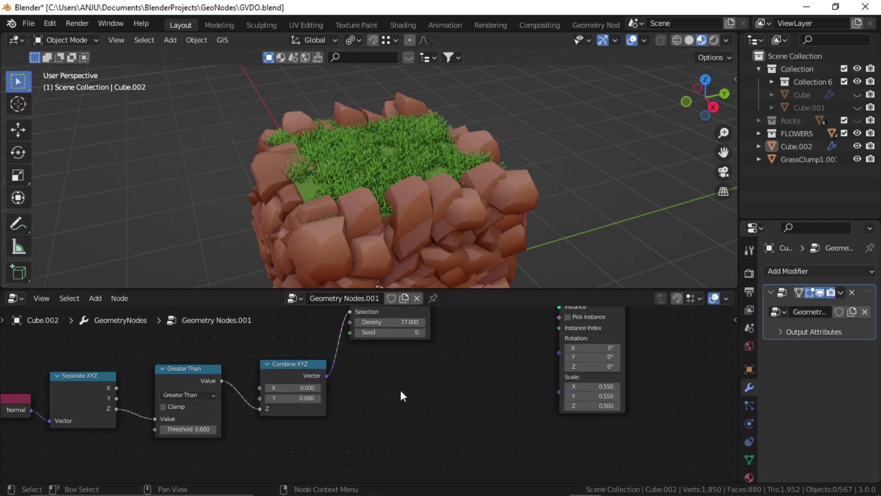
{"action": "key", "text": "shift+a"}
{"action": "left_click", "coordinate": [361, 234]}
{"action": "type", "text": "coo"}
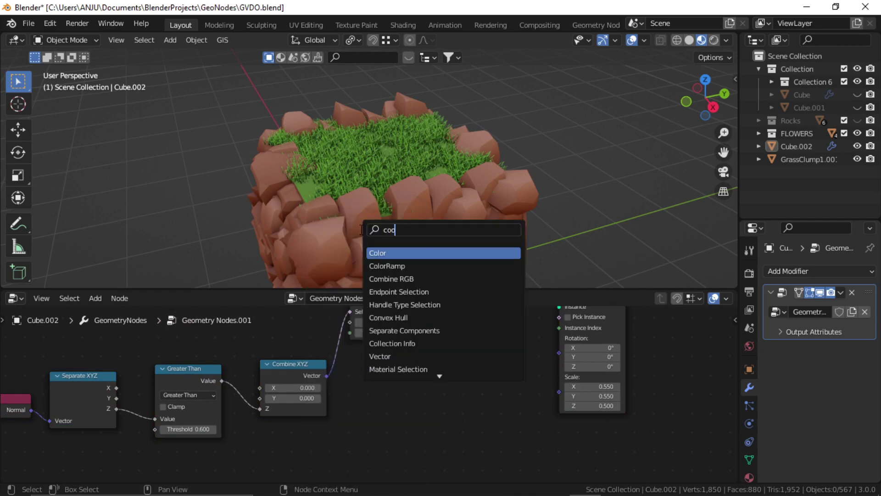
{"action": "key", "text": "BackSpace"}
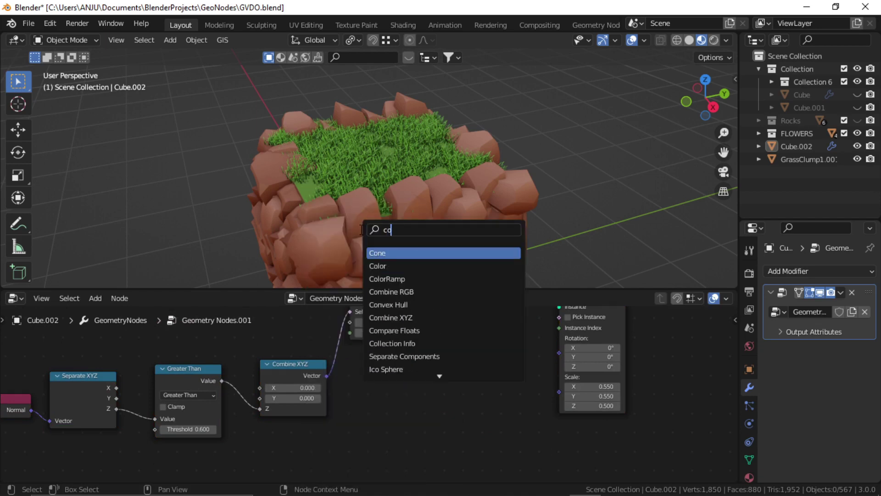
{"action": "type", "text": "ll"}
{"action": "left_click", "coordinate": [426, 252]}
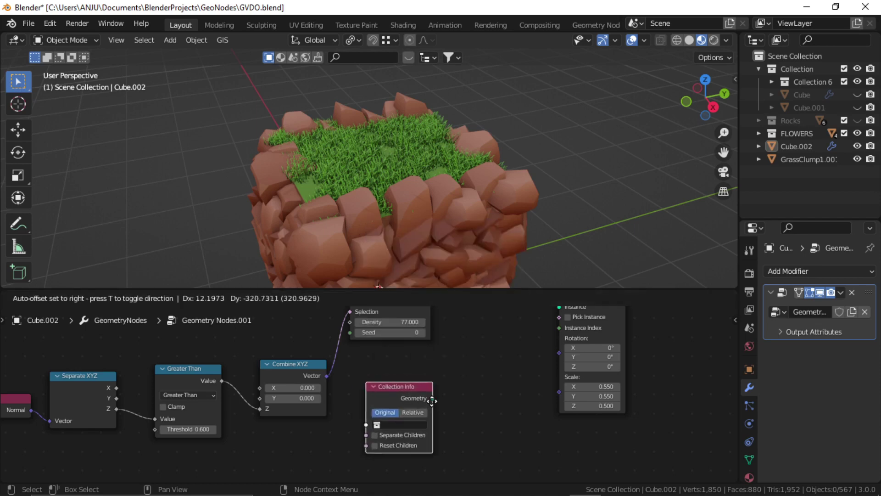
{"action": "left_click", "coordinate": [426, 432]}
Set the new Collection Info node to the FLOWERS collection with Separate Children enabled
{"action": "left_click", "coordinate": [393, 424]}
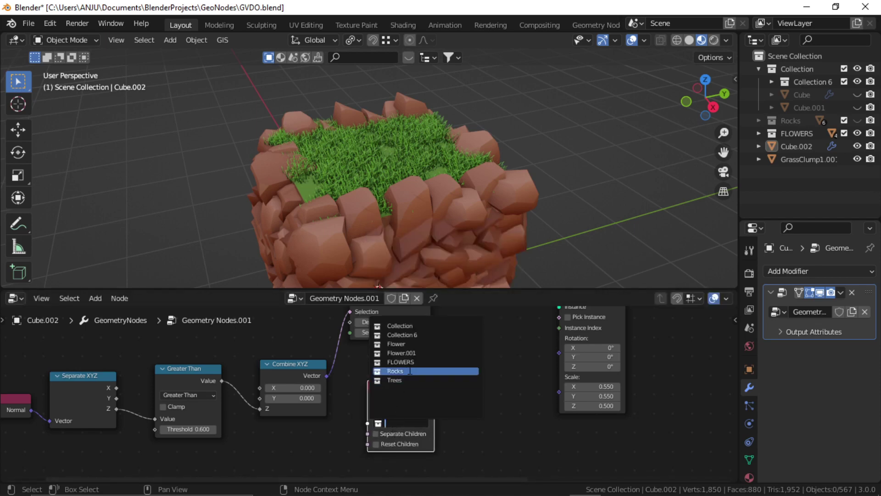
{"action": "left_click", "coordinate": [400, 362]}
{"action": "left_click", "coordinate": [375, 433]}
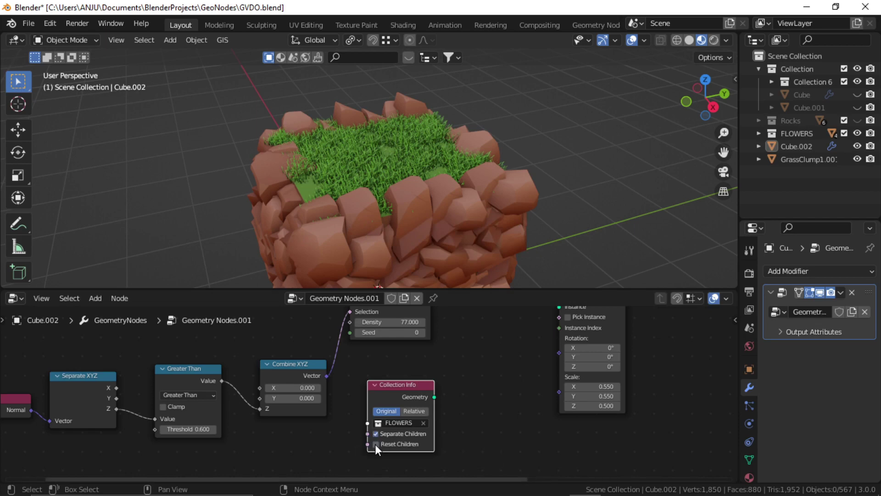
Connect Collection Info's Geometry to the duplicated Instance on Points node's Instance input and enable Pick Instance
{"action": "middle_click_drag", "start_coordinate": [438, 402], "coordinate": [364, 459]}
{"action": "left_click_drag", "start_coordinate": [360, 454], "coordinate": [487, 364]}
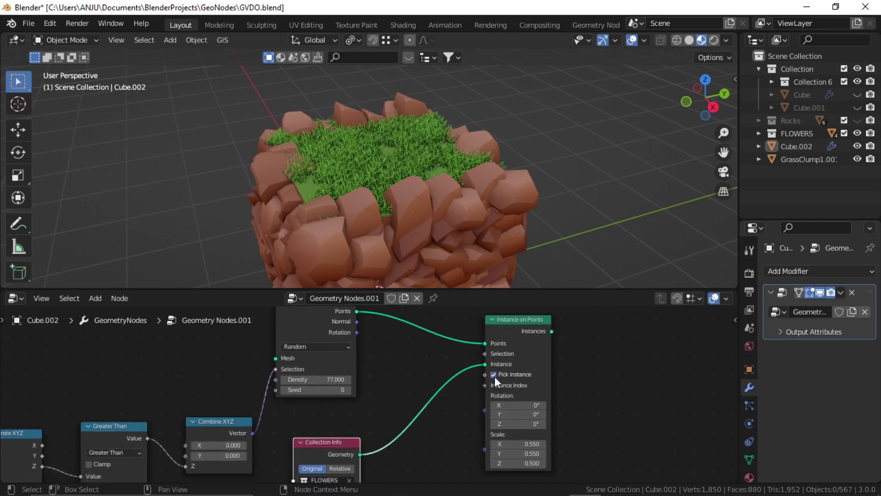
{"action": "left_click", "coordinate": [493, 374]}
Connect the Group Input's Geometry to the Mesh input of the duplicated Distribute Points on Faces node for the flowers
{"action": "scroll", "coordinate": [436, 425], "scroll_direction": "down", "scroll_amount": 1}
{"action": "middle_click_drag", "start_coordinate": [428, 423], "coordinate": [344, 446]}
{"action": "scroll", "coordinate": [379, 427], "scroll_direction": "down", "scroll_amount": 4}
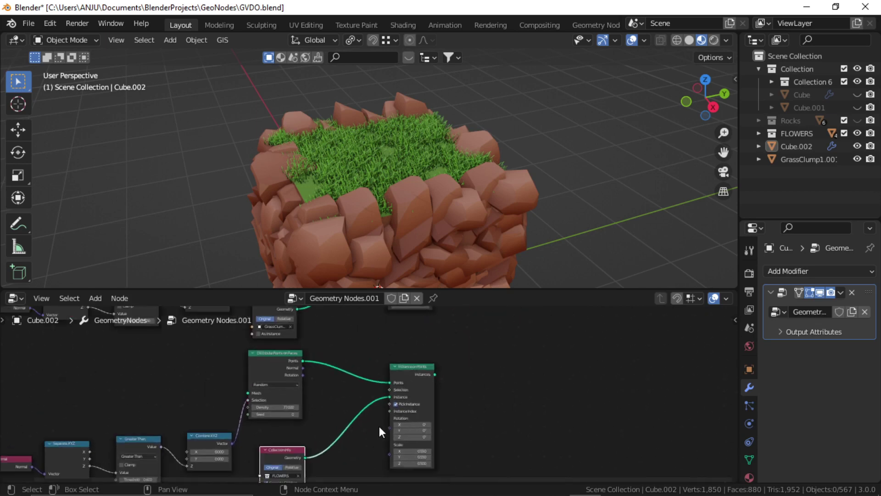
{"action": "middle_click_drag", "start_coordinate": [366, 402], "coordinate": [392, 447]}
{"action": "scroll", "coordinate": [393, 436], "scroll_direction": "down", "scroll_amount": 3}
{"action": "middle_click_drag", "start_coordinate": [396, 409], "coordinate": [440, 452]}
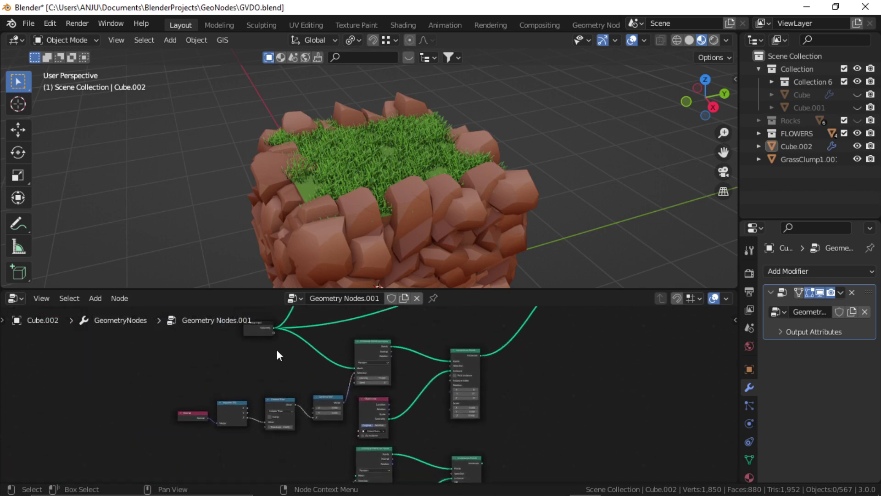
{"action": "left_click_drag", "start_coordinate": [273, 328], "coordinate": [357, 418]}
{"action": "middle_click_drag", "start_coordinate": [442, 377], "coordinate": [264, 433]}
{"action": "scroll", "coordinate": [397, 442], "scroll_direction": "up", "scroll_amount": 4}
{"action": "scroll", "coordinate": [400, 442], "scroll_direction": "down", "scroll_amount": 5}
{"action": "scroll", "coordinate": [265, 432], "scroll_direction": "down", "scroll_amount": 1}
{"action": "middle_click_drag", "start_coordinate": [360, 401], "coordinate": [345, 386]}
Connect the flower Instance on Points node's Instances output to the Join Geometry node
{"action": "scroll", "coordinate": [337, 396], "scroll_direction": "down", "scroll_amount": 2}
{"action": "left_click_drag", "start_coordinate": [276, 442], "coordinate": [336, 389]}
{"action": "middle_click_drag", "start_coordinate": [344, 374], "coordinate": [294, 429]}
{"action": "scroll", "coordinate": [304, 421], "scroll_direction": "up", "scroll_amount": 3}
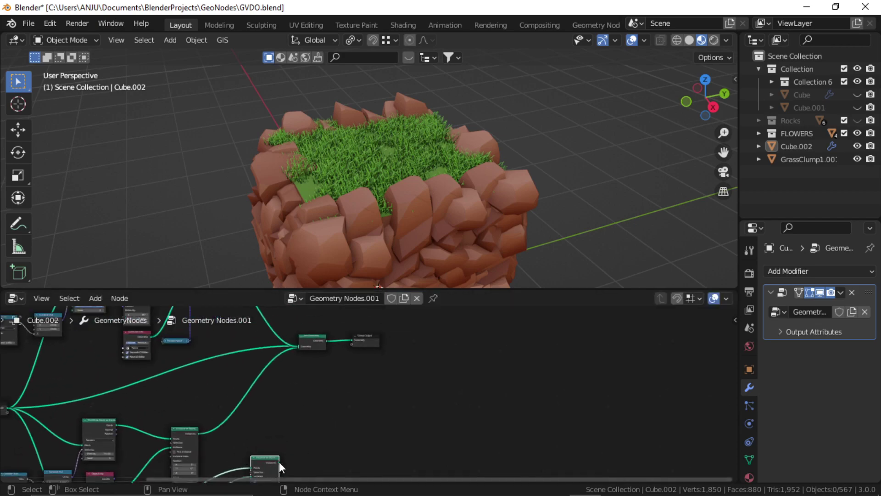
{"action": "left_click_drag", "start_coordinate": [279, 462], "coordinate": [298, 348]}
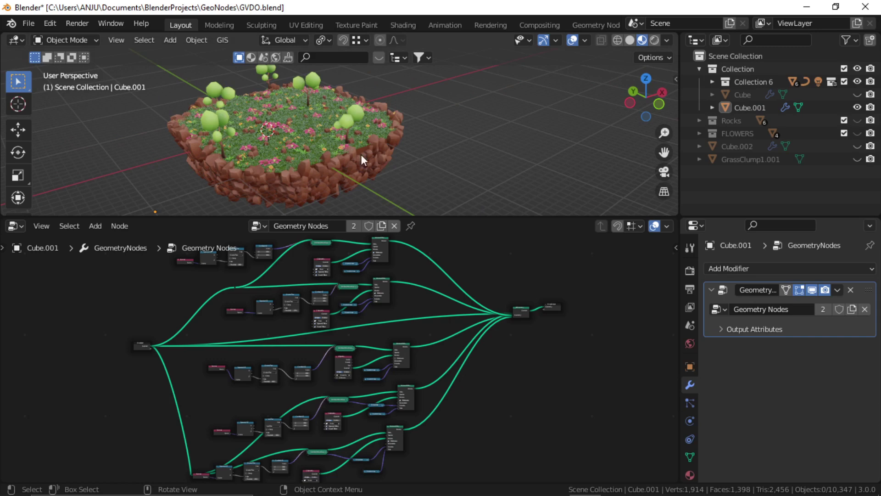
Examine the finished round island of Cube.001 together with its full geometry node tree
{"action": "middle_click_drag", "start_coordinate": [361, 154], "coordinate": [436, 149]}
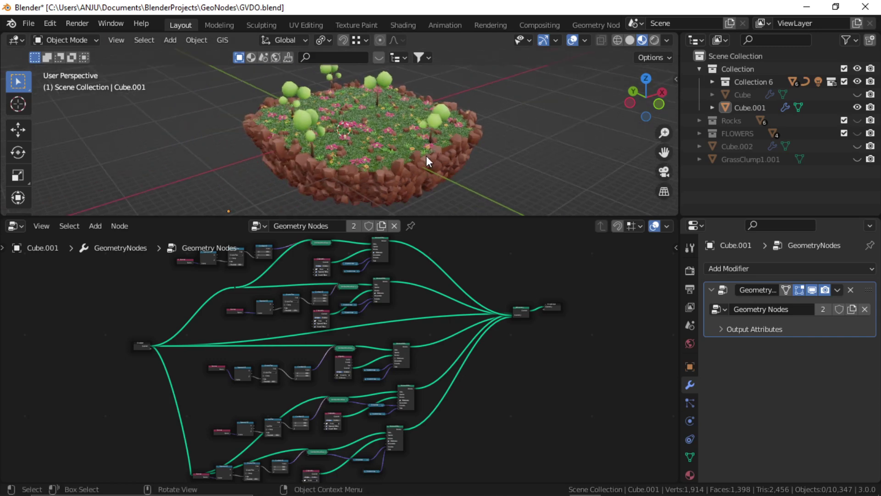
{"action": "middle_click_drag", "start_coordinate": [381, 152], "coordinate": [406, 142]}
{"action": "scroll", "coordinate": [371, 143], "scroll_direction": "up", "scroll_amount": 4}
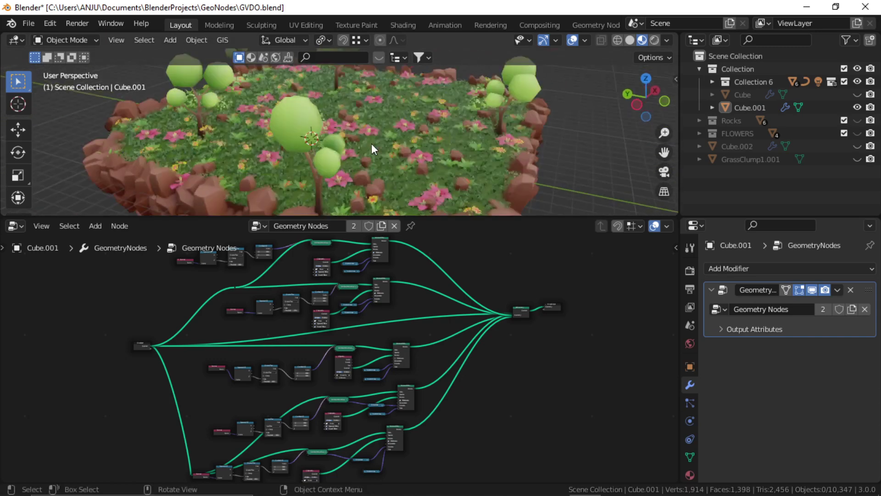
{"action": "middle_click_drag", "start_coordinate": [399, 327], "coordinate": [423, 380]}
{"action": "scroll", "coordinate": [382, 349], "scroll_direction": "up", "scroll_amount": 12}
{"action": "middle_click_drag", "start_coordinate": [523, 365], "coordinate": [430, 216]}
{"action": "scroll", "coordinate": [386, 379], "scroll_direction": "down", "scroll_amount": 5}
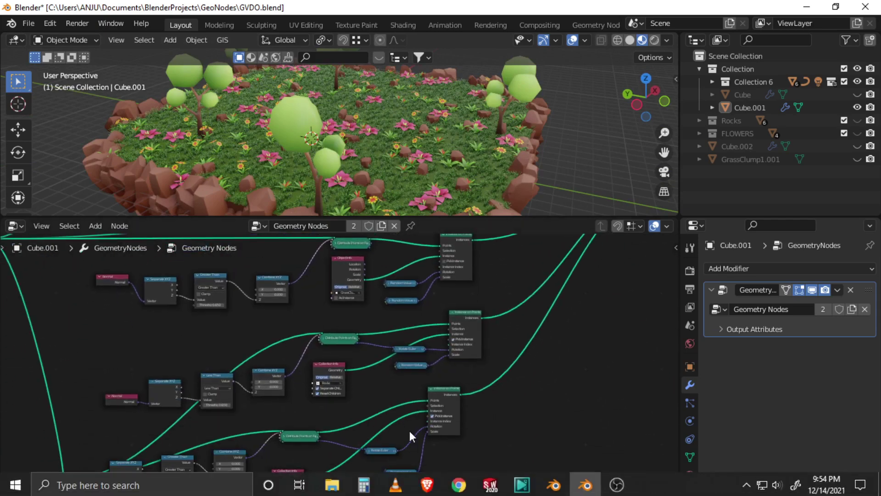
{"action": "middle_click_drag", "start_coordinate": [393, 291], "coordinate": [391, 321]}
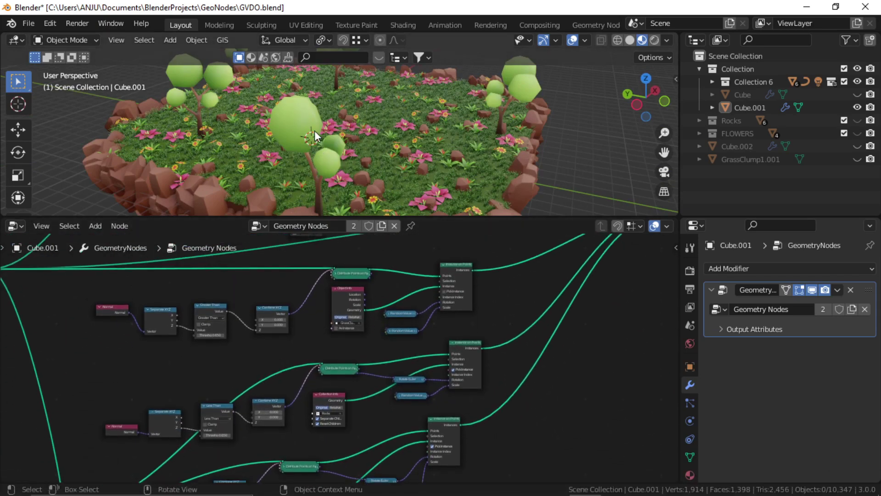
Enlarge the 3D viewport over the node editor for a closer view of the island's plants and rocks
{"action": "middle_click_drag", "start_coordinate": [309, 132], "coordinate": [247, 131]}
{"action": "middle_click_drag", "start_coordinate": [472, 165], "coordinate": [403, 131]}
{"action": "scroll", "coordinate": [404, 136], "scroll_direction": "up", "scroll_amount": 2}
{"action": "scroll", "coordinate": [403, 132], "scroll_direction": "down", "scroll_amount": 4}
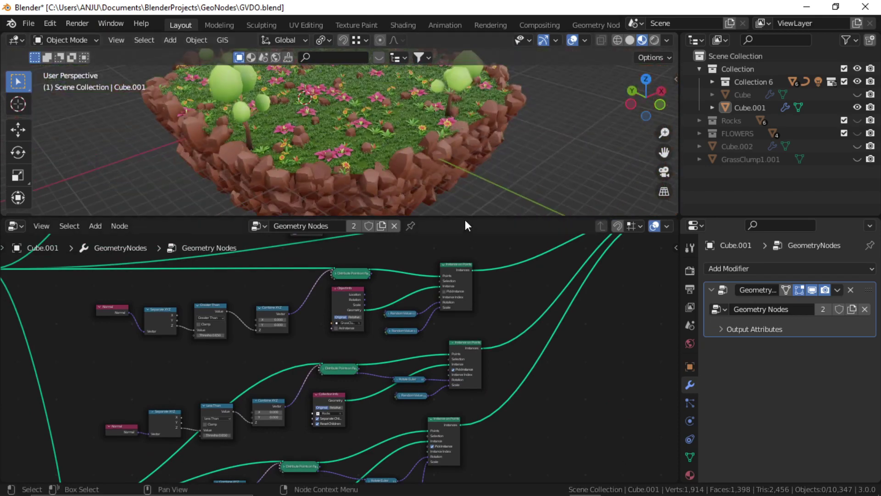
{"action": "left_click_drag", "start_coordinate": [467, 262], "coordinate": [467, 359]}
{"action": "scroll", "coordinate": [359, 192], "scroll_direction": "up", "scroll_amount": 5}
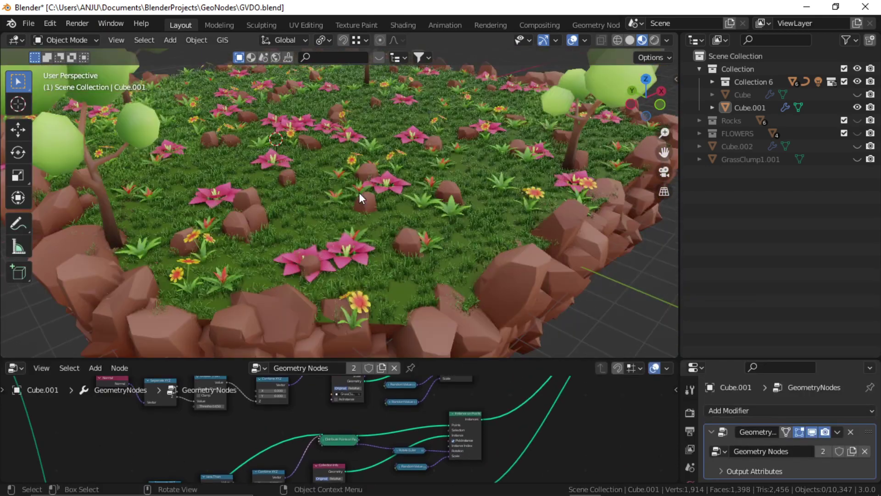
{"action": "scroll", "coordinate": [401, 195], "scroll_direction": "down", "scroll_amount": 3}
Delete all vertices of the Cube.001 mesh in Edit Mode
{"action": "left_click", "coordinate": [402, 195]}
{"action": "key", "text": "Tab"}
{"action": "scroll", "coordinate": [425, 218], "scroll_direction": "down", "scroll_amount": 3}
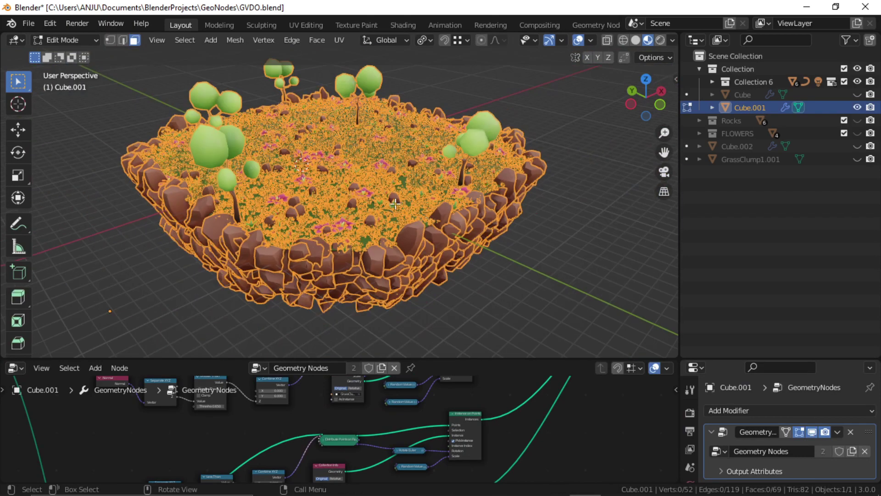
{"action": "key", "text": "x"}
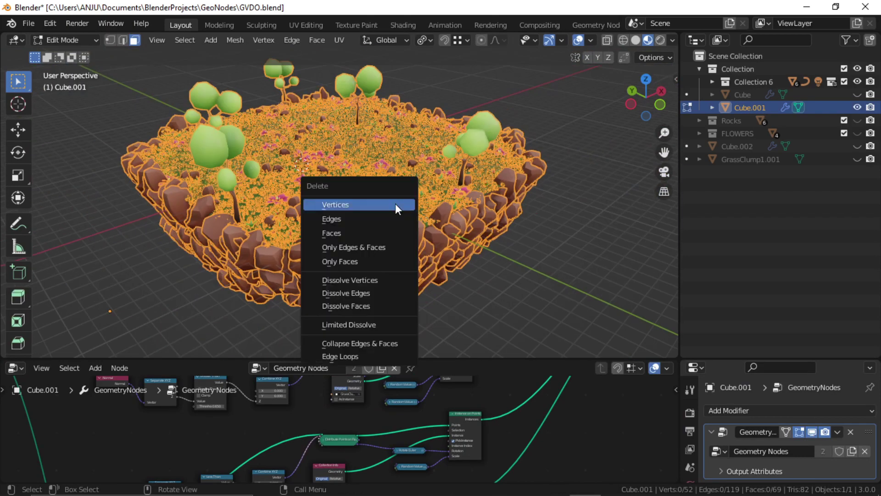
{"action": "left_click", "coordinate": [396, 207]}
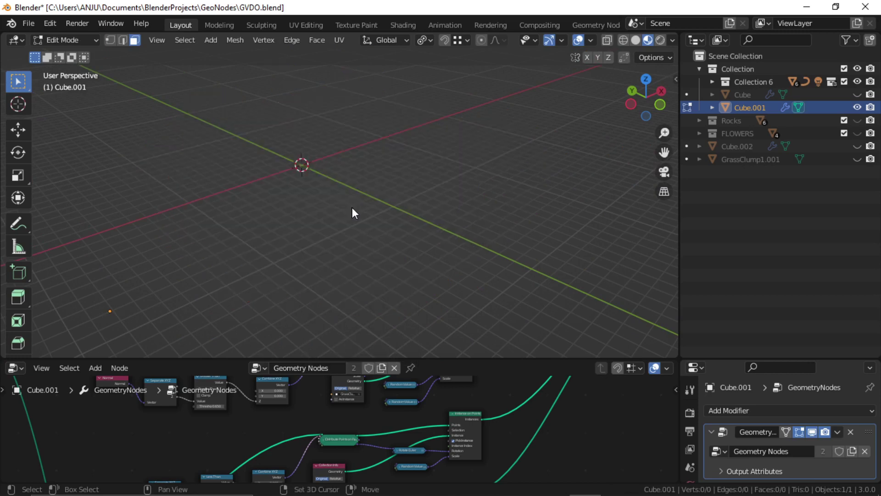
Add an Ico Sphere to the emptied Cube.001 mesh as the island's new base shape
{"action": "key", "text": "shift+a"}
{"action": "left_click", "coordinate": [322, 214]}
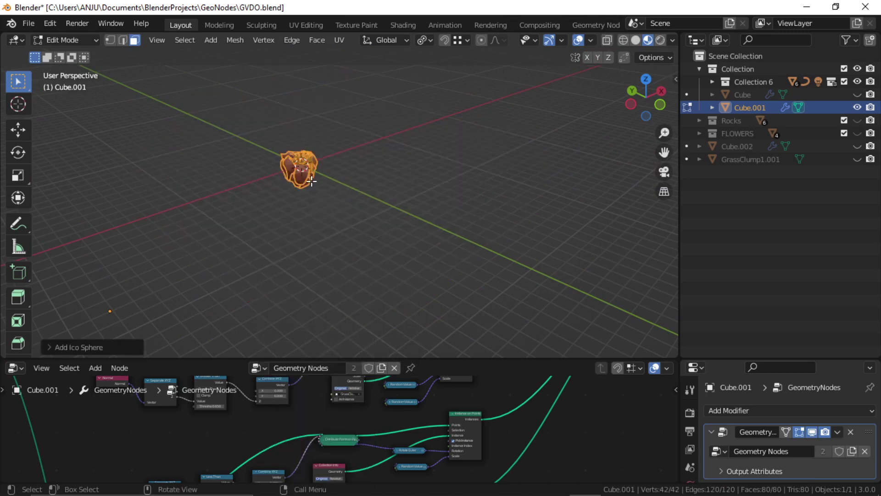
{"action": "left_click", "coordinate": [548, 252]}
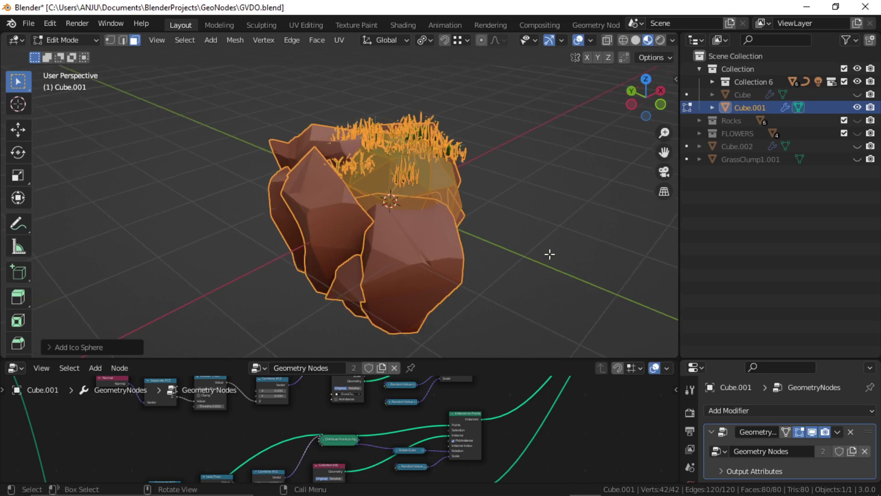
{"action": "middle_click_drag", "start_coordinate": [549, 252], "coordinate": [401, 231]}
{"action": "scroll", "coordinate": [401, 232], "scroll_direction": "down", "scroll_amount": 3}
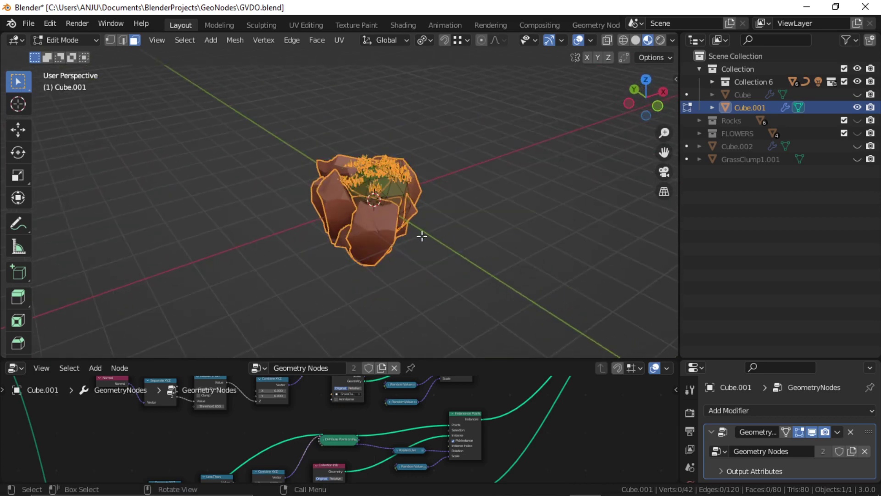
Scale the whole Ico Sphere up to several times its size and return to Object Mode with nothing selected
{"action": "key", "text": "a"}
{"action": "key", "text": "s"}
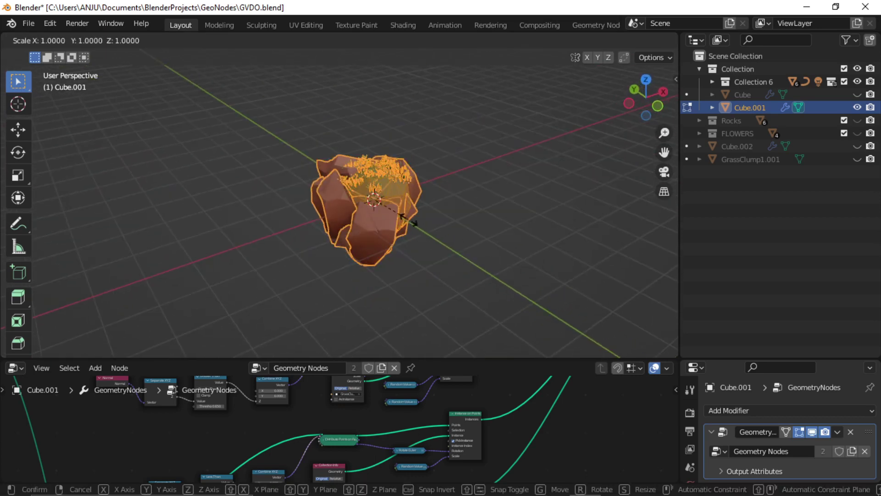
{"action": "left_click", "coordinate": [593, 288]}
{"action": "scroll", "coordinate": [594, 288], "scroll_direction": "down", "scroll_amount": 5}
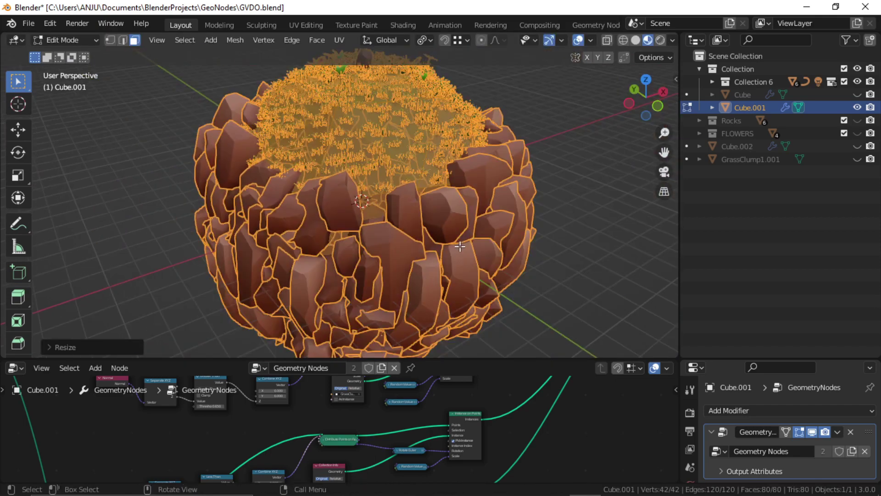
{"action": "middle_click_drag", "start_coordinate": [550, 268], "coordinate": [453, 227]}
{"action": "key", "text": "Tab"}
{"action": "key", "text": "alt+a"}
{"action": "middle_click_drag", "start_coordinate": [354, 252], "coordinate": [341, 210]}
Select two faces on top of the sphere in Edit Mode and extrude them upward
{"action": "key", "text": "Tab"}
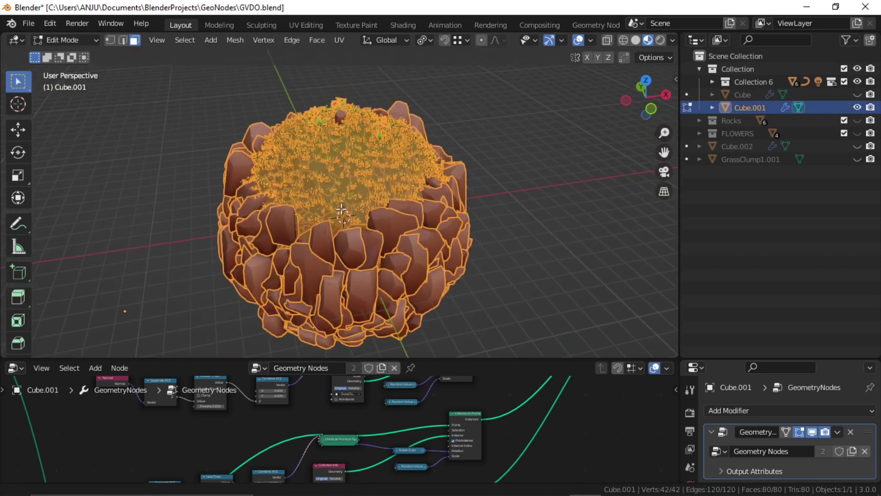
{"action": "left_click", "coordinate": [352, 192]}
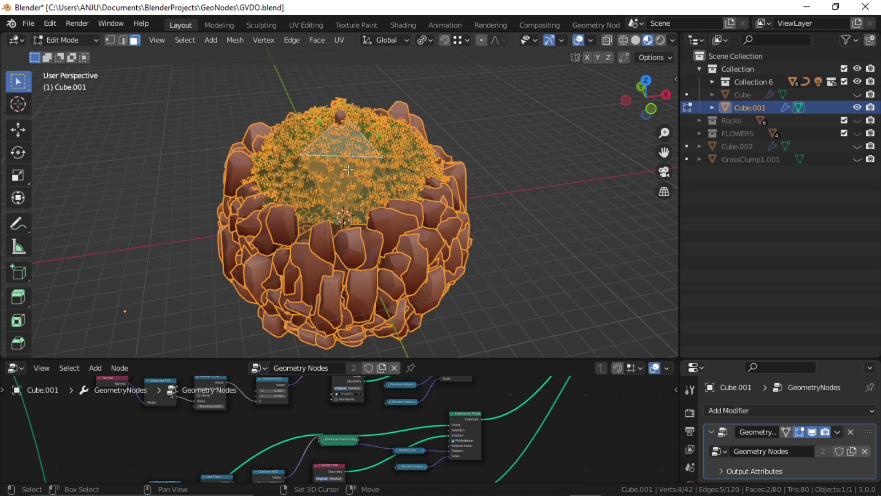
{"action": "key", "text": "e"}
{"action": "left_click", "coordinate": [341, 91]}
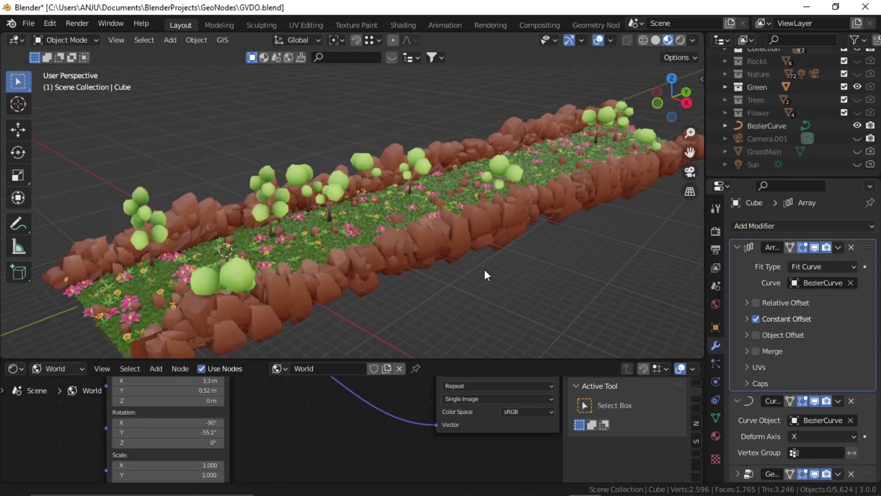
Review the Array, Curve and Geometry Nodes modifier settings of the Cube that forms the long path
{"action": "mouse_move", "coordinate": [486, 274]}
{"action": "middle_mouse_down"}
{"action": "mouse_move", "coordinate": [433, 272]}
{"action": "mouse_move", "coordinate": [486, 277]}
{"action": "middle_mouse_up"}
{"action": "left_click", "coordinate": [736, 247]}
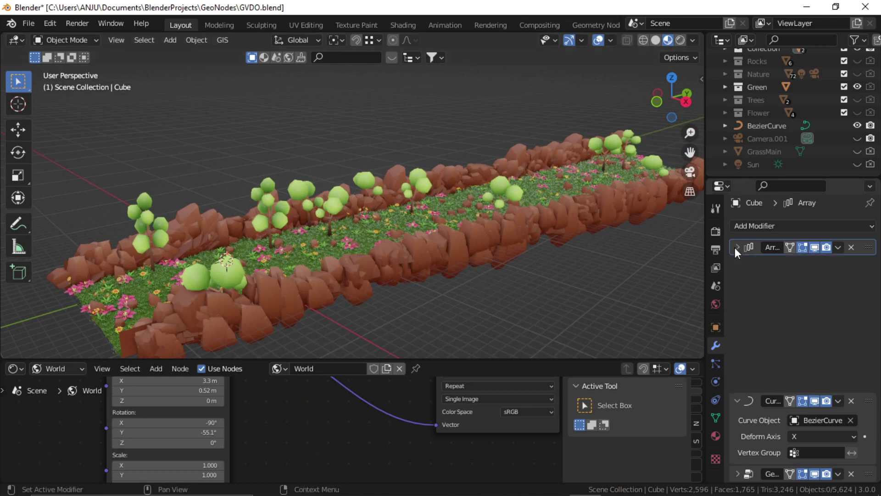
{"action": "left_click", "coordinate": [737, 269]}
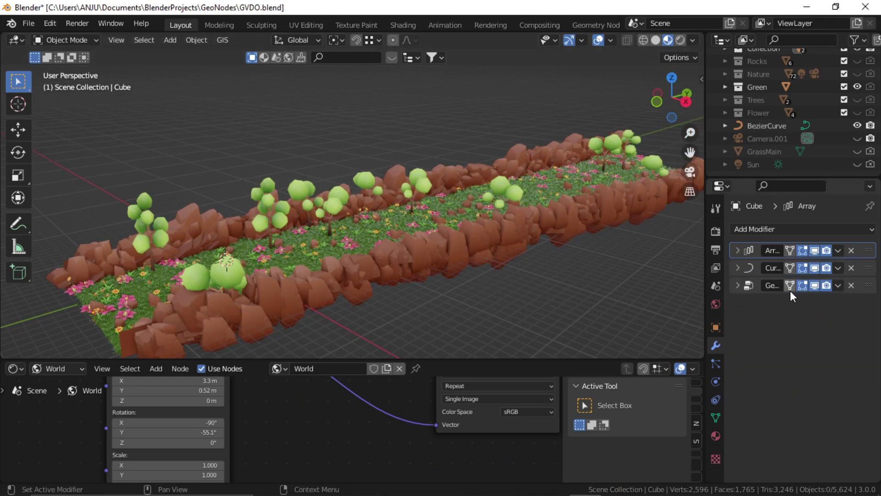
{"action": "left_click", "coordinate": [737, 284]}
{"action": "left_click", "coordinate": [737, 269]}
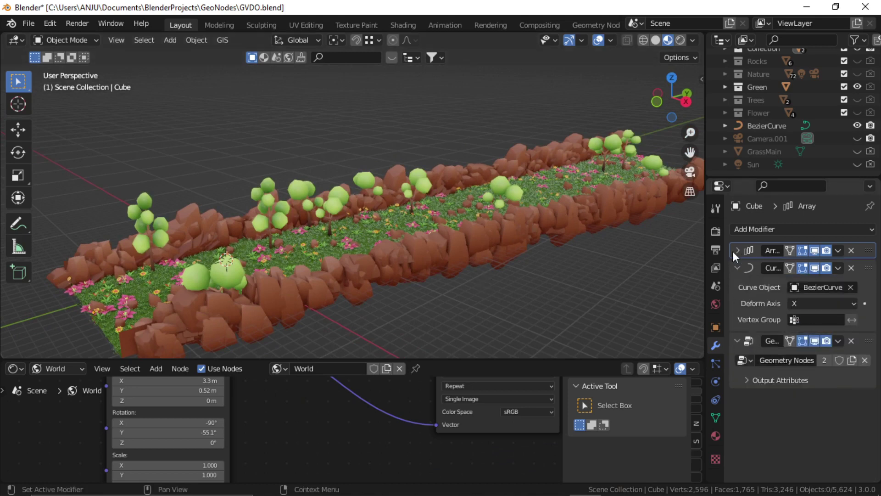
{"action": "left_click", "coordinate": [736, 251]}
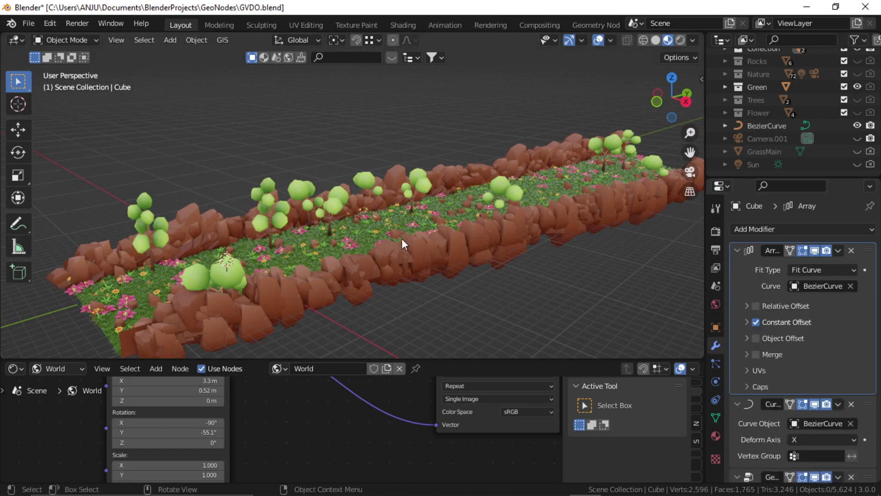
{"action": "middle_click_drag", "start_coordinate": [396, 252], "coordinate": [487, 233]}
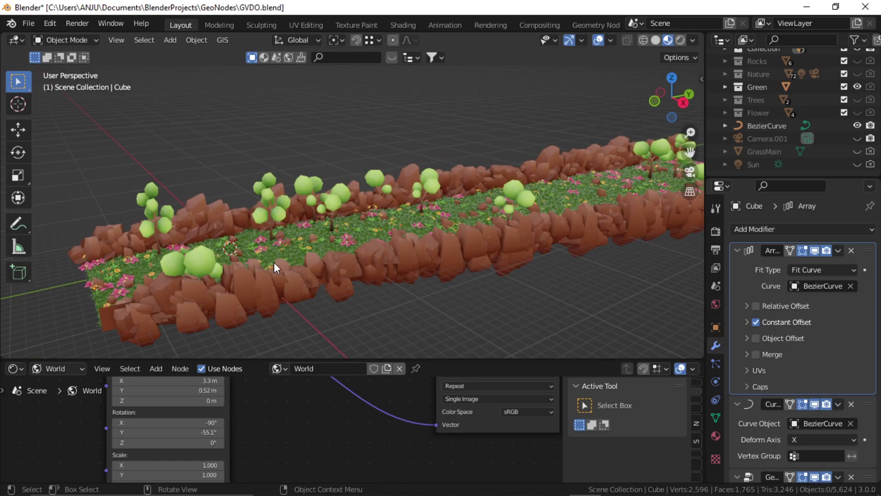
Inspect the path's Cube mesh in Edit Mode and collapse its Array modifier settings
{"action": "key", "text": "Tab"}
{"action": "middle_click_drag", "start_coordinate": [354, 267], "coordinate": [389, 245]}
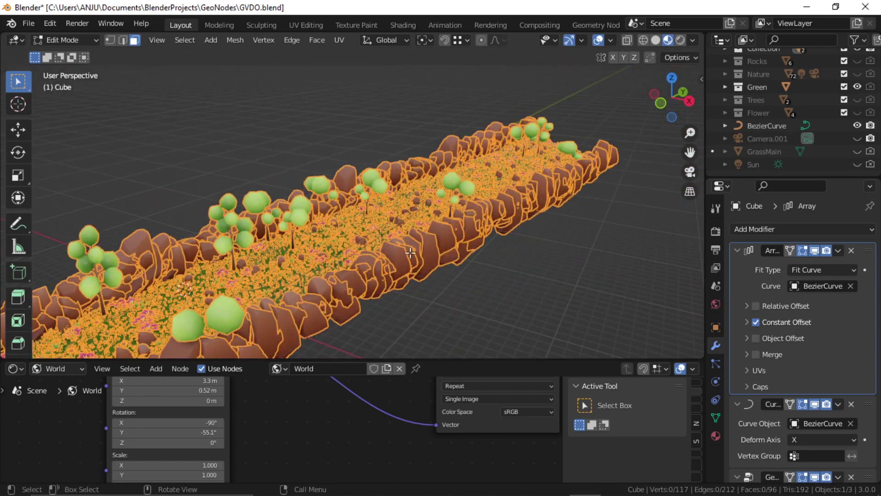
{"action": "key", "text": "Tab"}
{"action": "middle_click_drag", "start_coordinate": [525, 280], "coordinate": [544, 269], "text": "shift"}
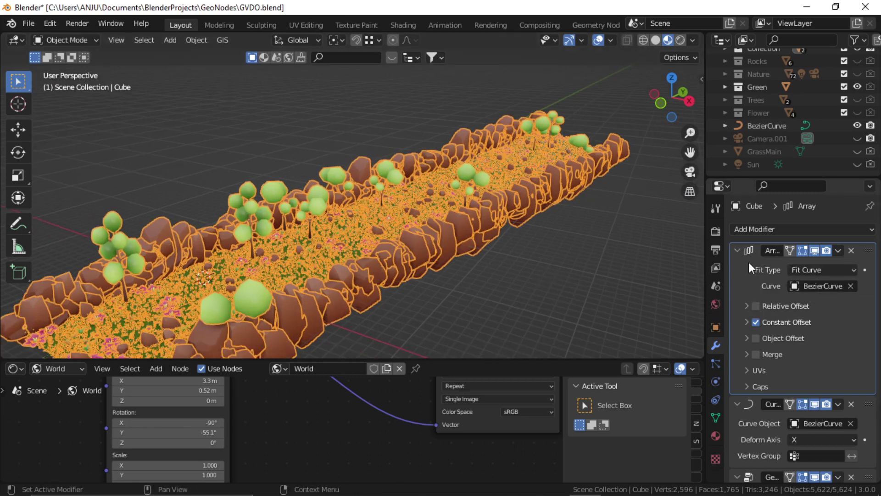
{"action": "left_click", "coordinate": [737, 250]}
{"action": "left_click", "coordinate": [608, 282]}
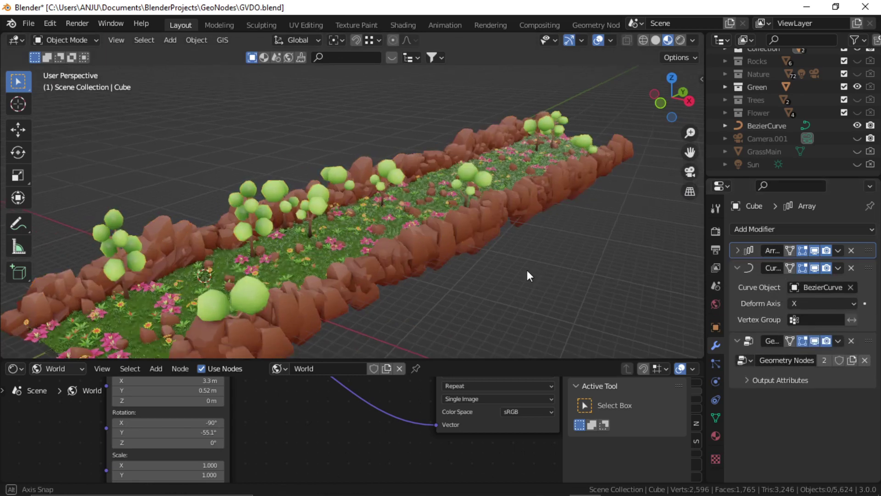
Edit the BezierCurve and extrude its end point outward to lengthen the path
{"action": "middle_click_drag", "start_coordinate": [527, 269], "coordinate": [597, 257]}
{"action": "left_click", "coordinate": [767, 125]}
{"action": "key", "text": "Tab"}
{"action": "middle_click_drag", "start_coordinate": [420, 240], "coordinate": [381, 279]}
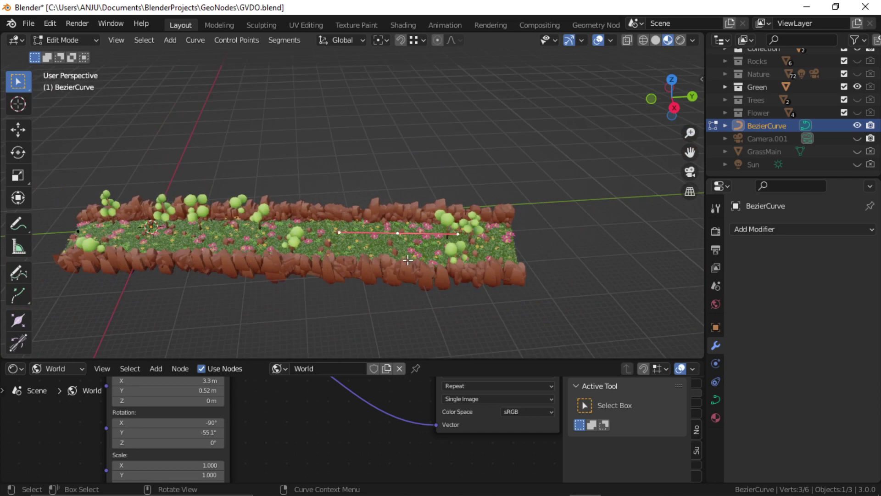
{"action": "key", "text": "e"}
{"action": "left_click", "coordinate": [654, 233]}
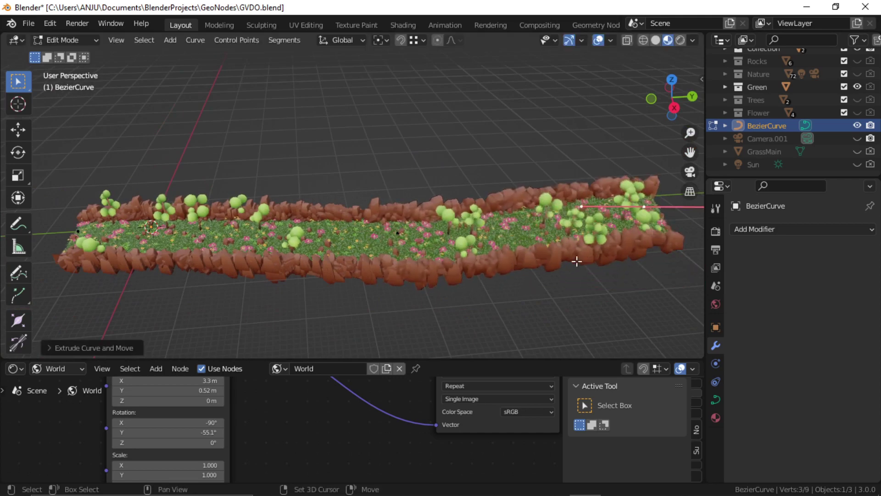
Tilt the BezierCurve's new end point slightly
{"action": "middle_click_drag", "start_coordinate": [577, 258], "coordinate": [513, 262], "text": "shift"}
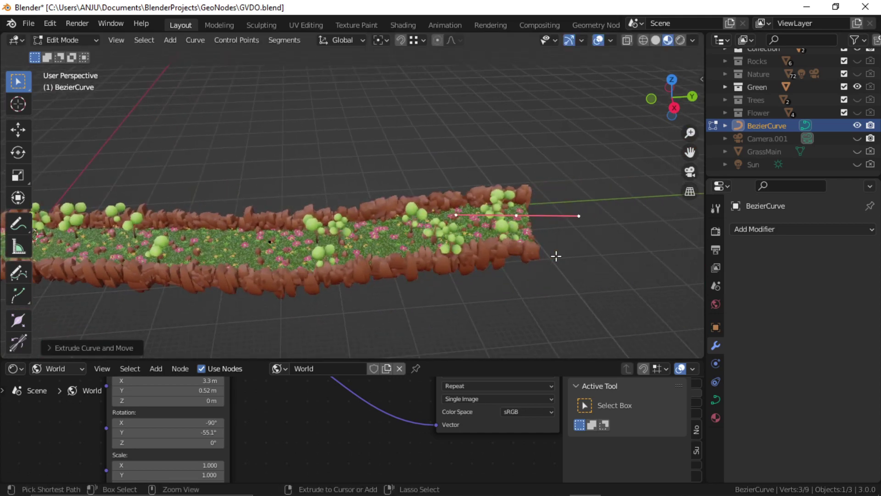
{"action": "key", "text": "ctrl+t"}
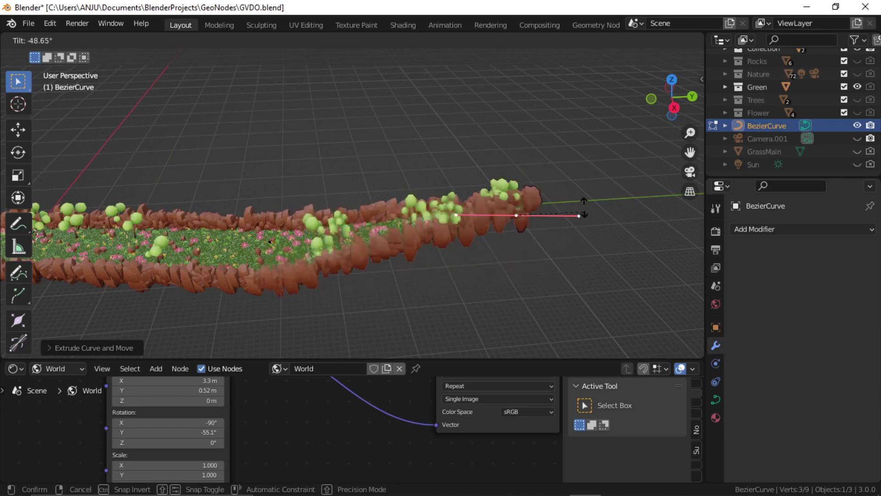
{"action": "left_click", "coordinate": [572, 279]}
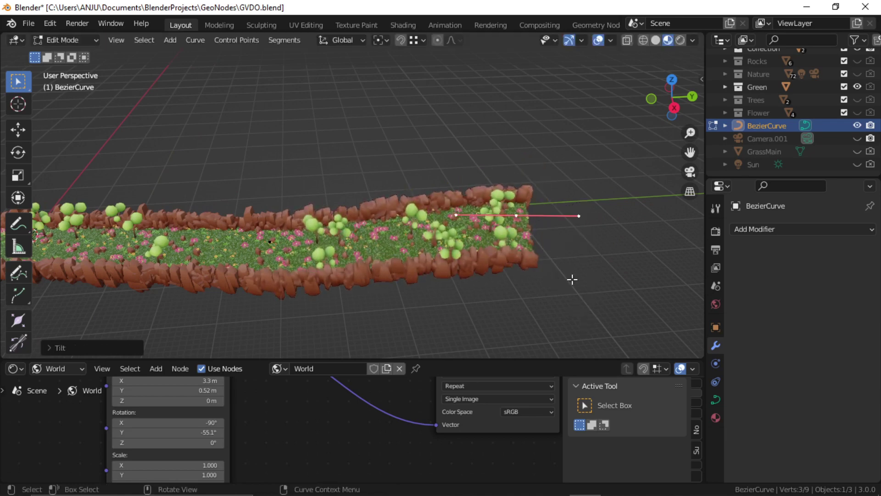
Extrude the BezierCurve's end point upward so the path climbs, and move the new point
{"action": "key", "text": "e"}
{"action": "left_click", "coordinate": [567, 180]}
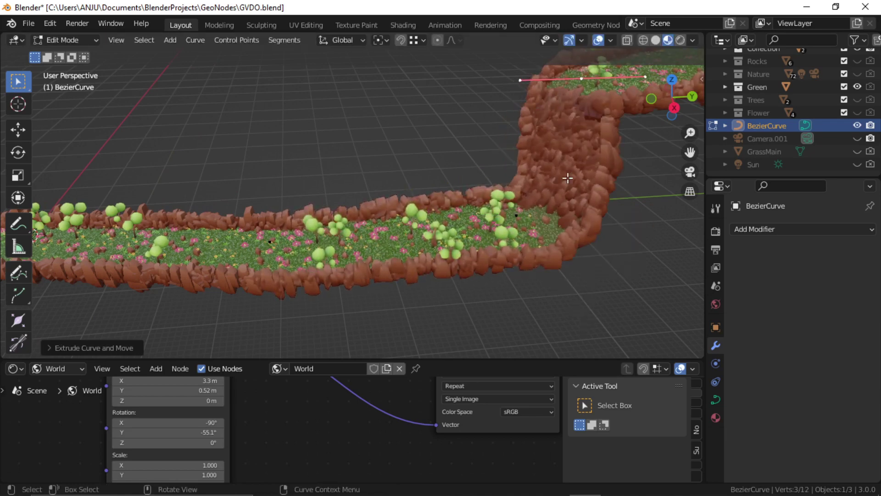
{"action": "middle_click_drag", "start_coordinate": [566, 181], "coordinate": [457, 237], "text": "shift"}
{"action": "key", "text": "g"}
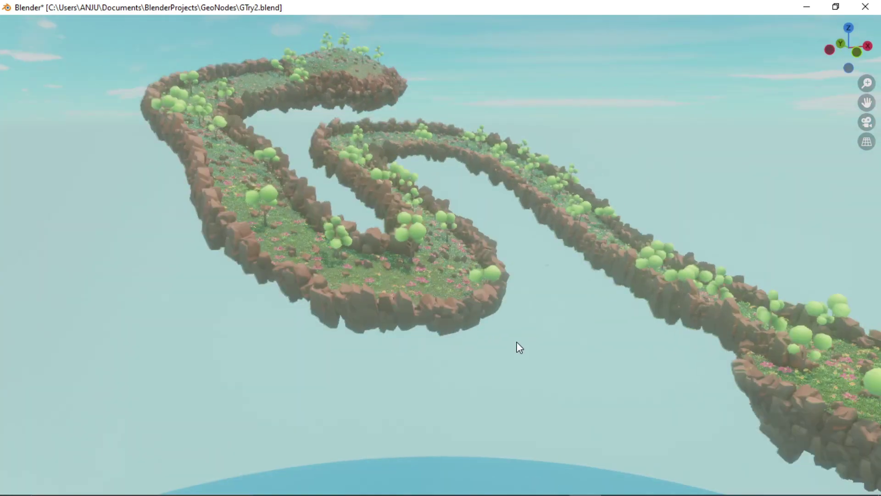
Examine the finished scene of floating islands joined by a winding path from several angles
{"action": "middle_click_drag", "start_coordinate": [516, 343], "coordinate": [853, 311]}
{"action": "scroll", "coordinate": [415, 310], "scroll_direction": "down", "scroll_amount": 3}
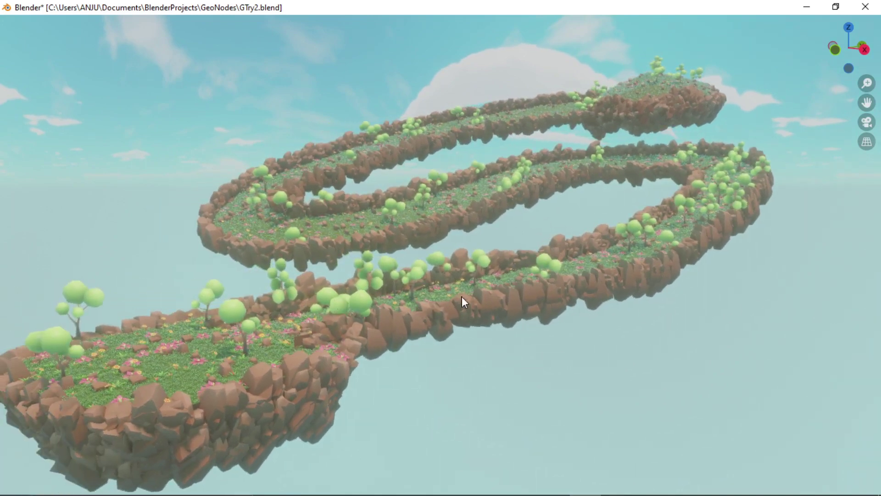
{"action": "middle_click_drag", "start_coordinate": [462, 296], "coordinate": [369, 294], "text": "shift"}
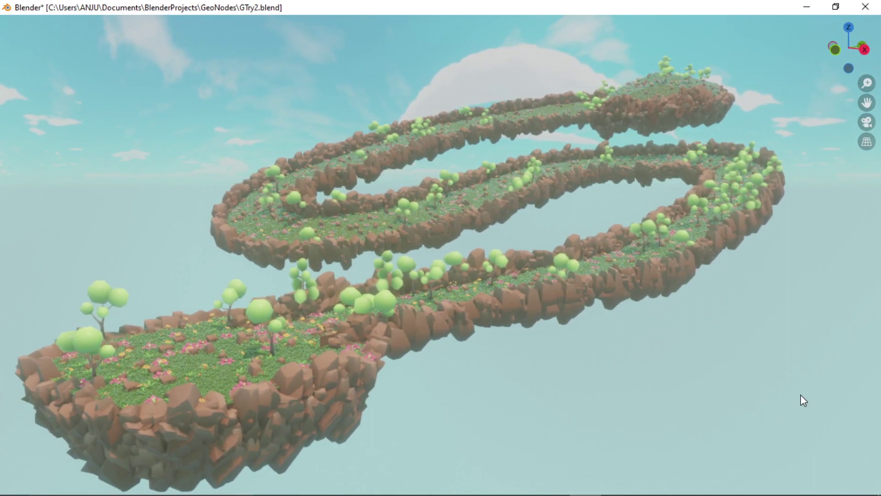
{"action": "middle_click_drag", "start_coordinate": [678, 334], "coordinate": [690, 335]}
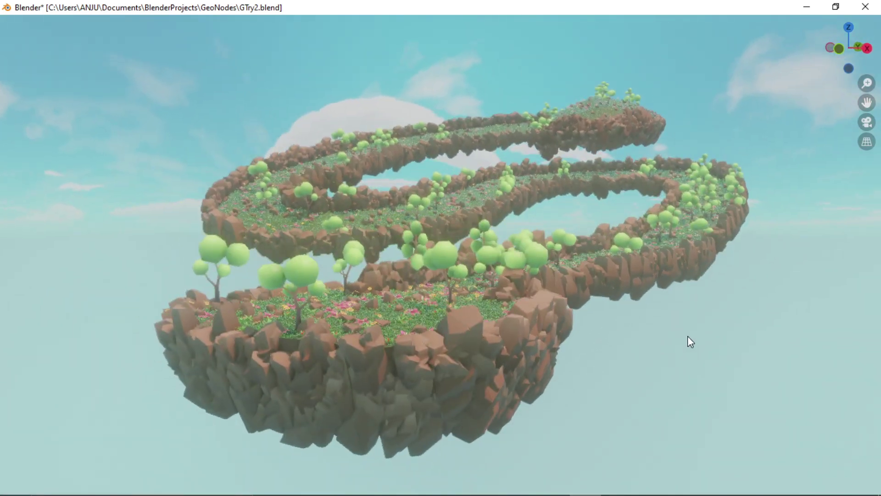